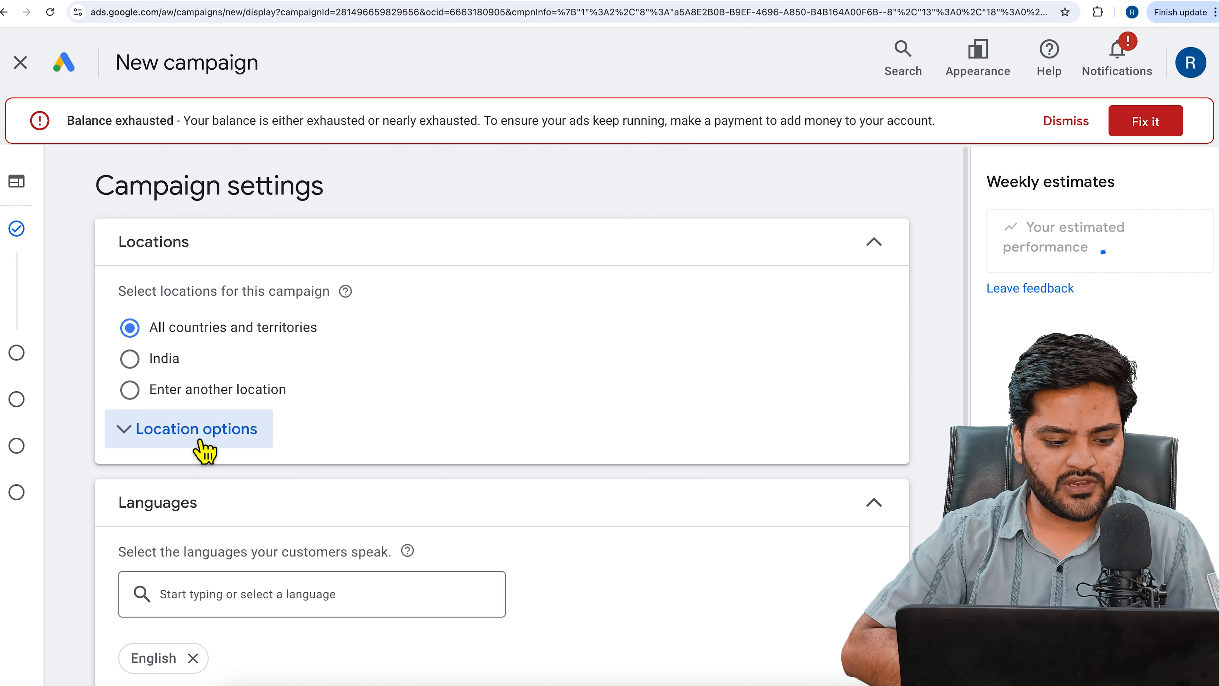
# Go to the new campaign's Ads section, dismiss the balance alert, and show the alternatives to the responsive display ad
pyautogui.moveTo(37, 414)
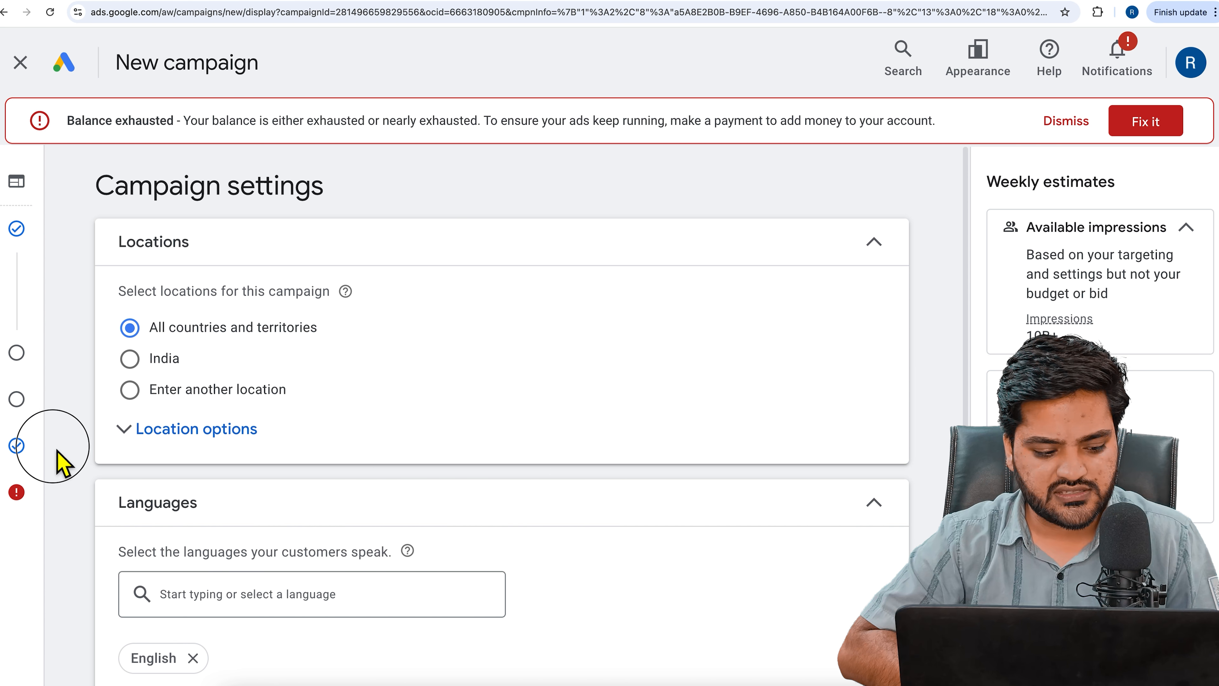
pyautogui.click(46, 454)
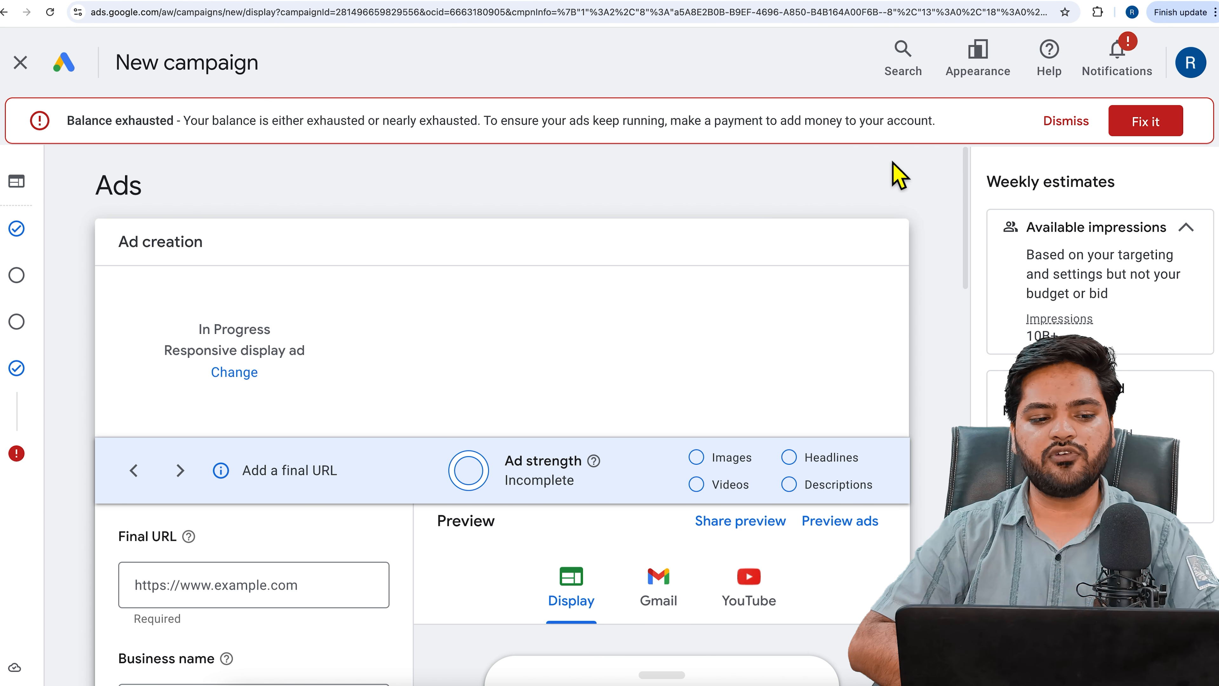
pyautogui.click(1062, 123)
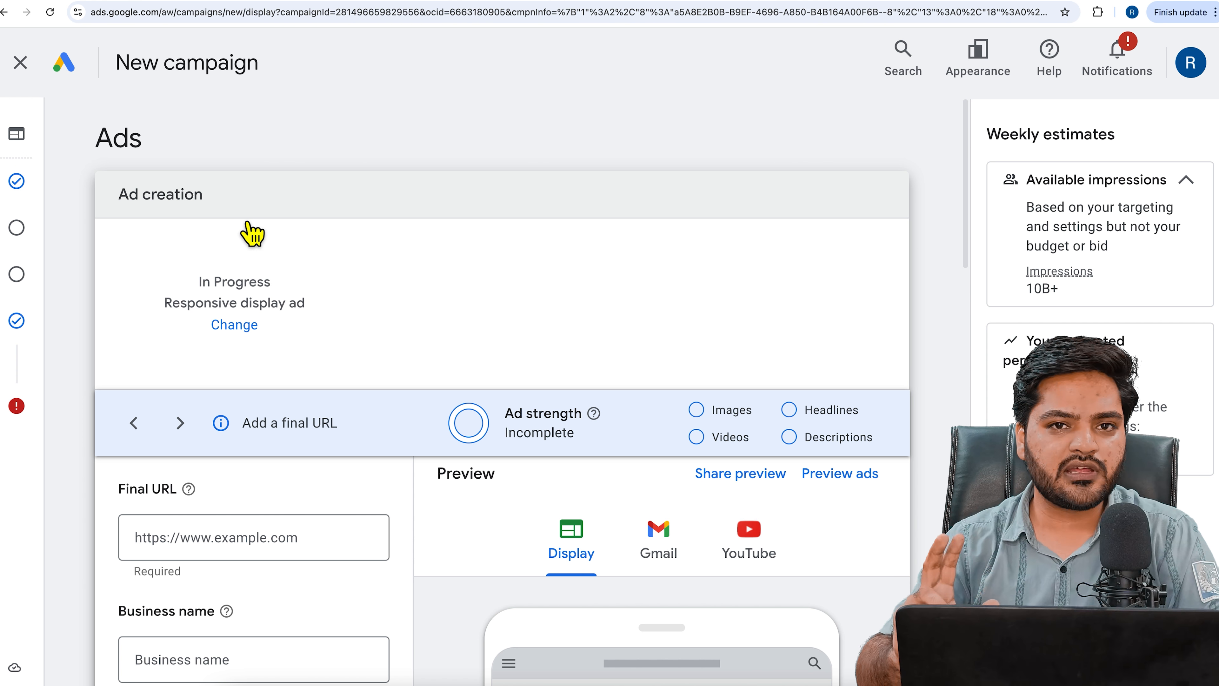
pyautogui.click(234, 324)
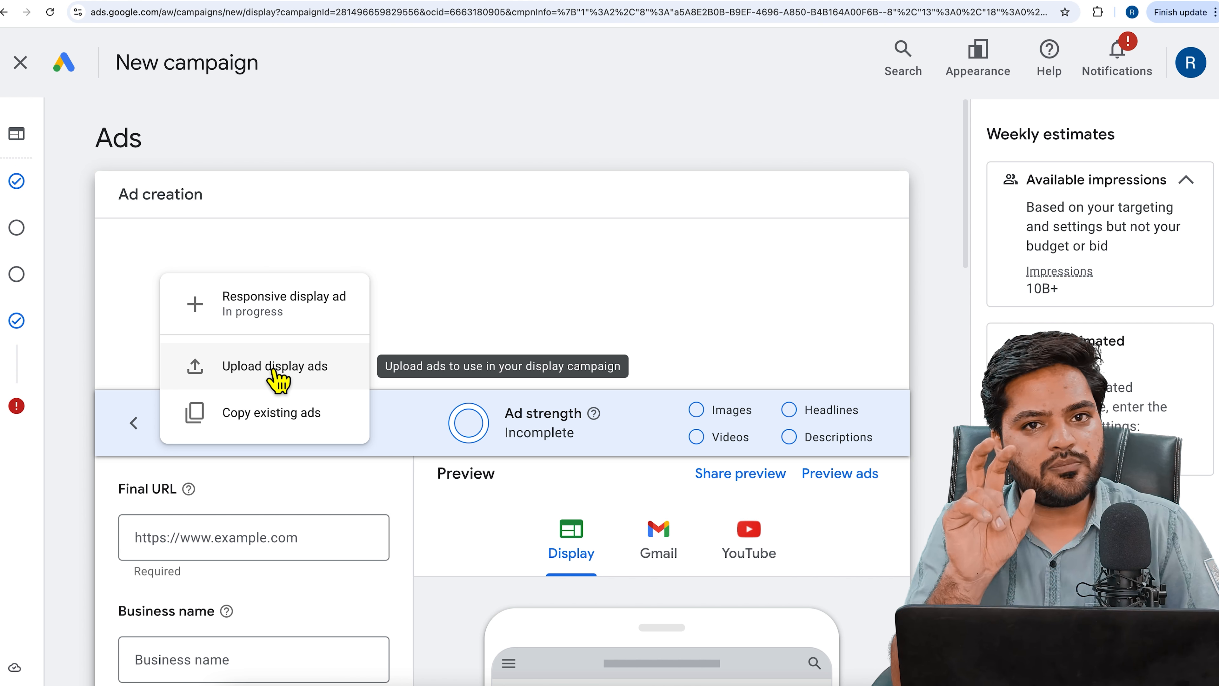
# Search for "speed test" in a new browser tab and open Speedtest by Ookla to examine its display ad placements
pyautogui.click(226, 2)
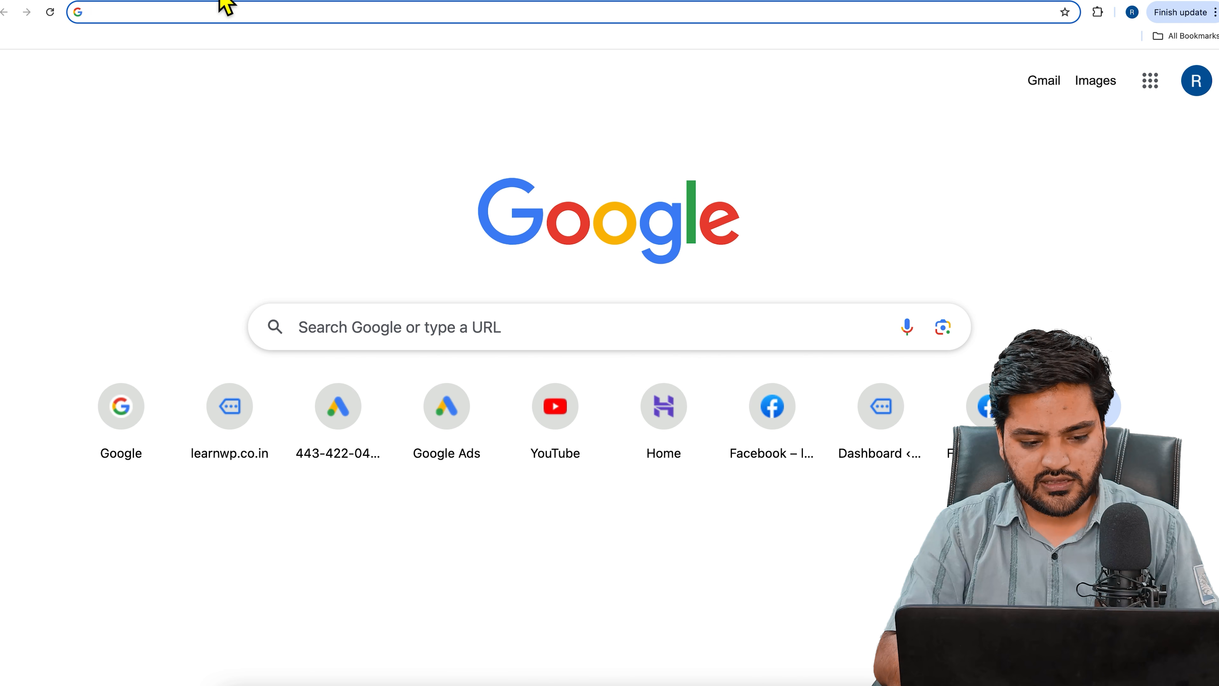
pyautogui.write('speed')
pyautogui.press('Down')
pyautogui.press('Return')
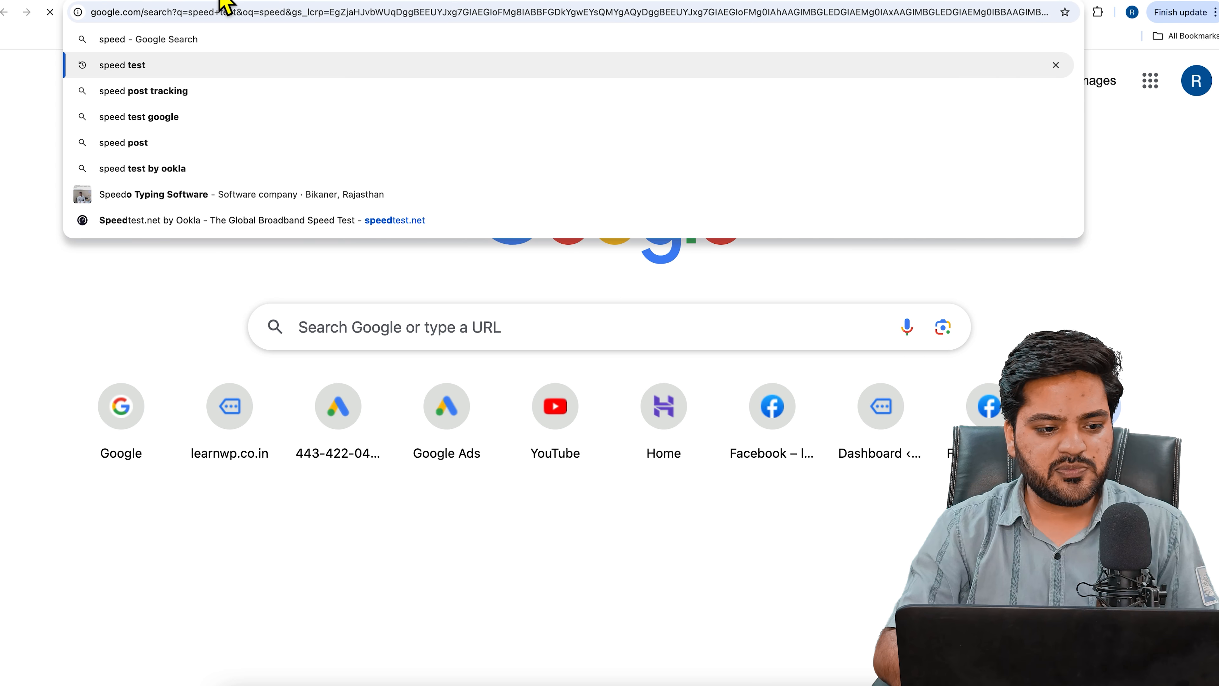
pyautogui.scroll(-4, 172, 422)
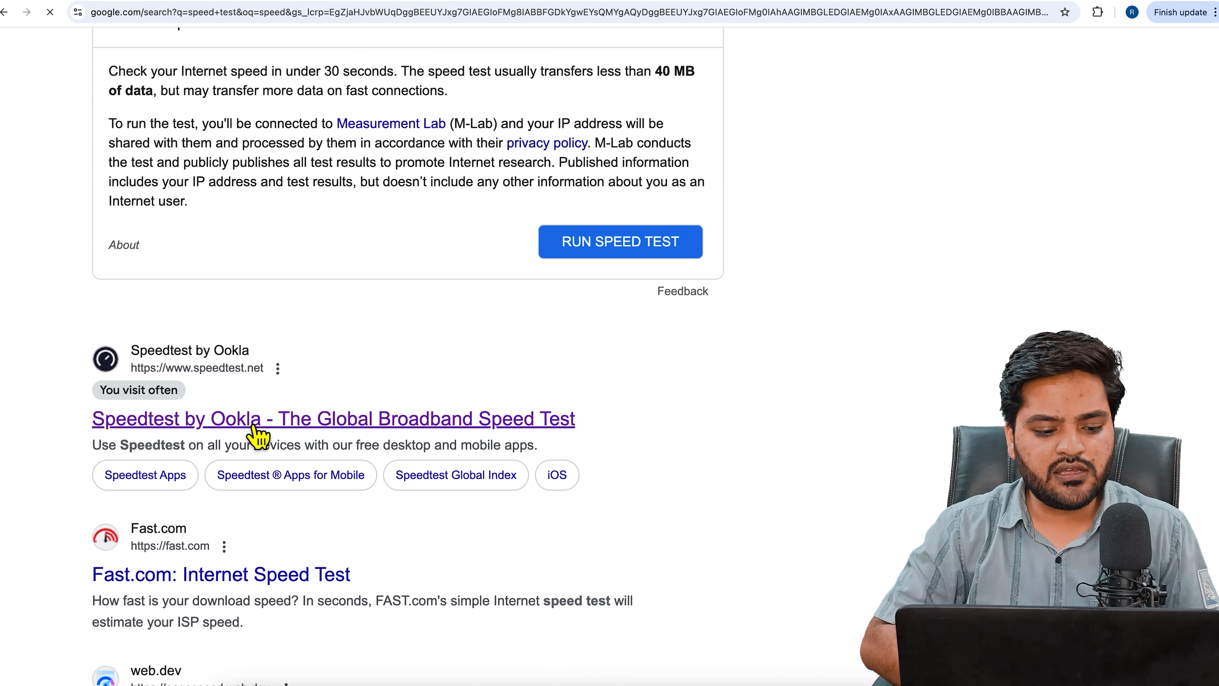
pyautogui.click(557, 423)
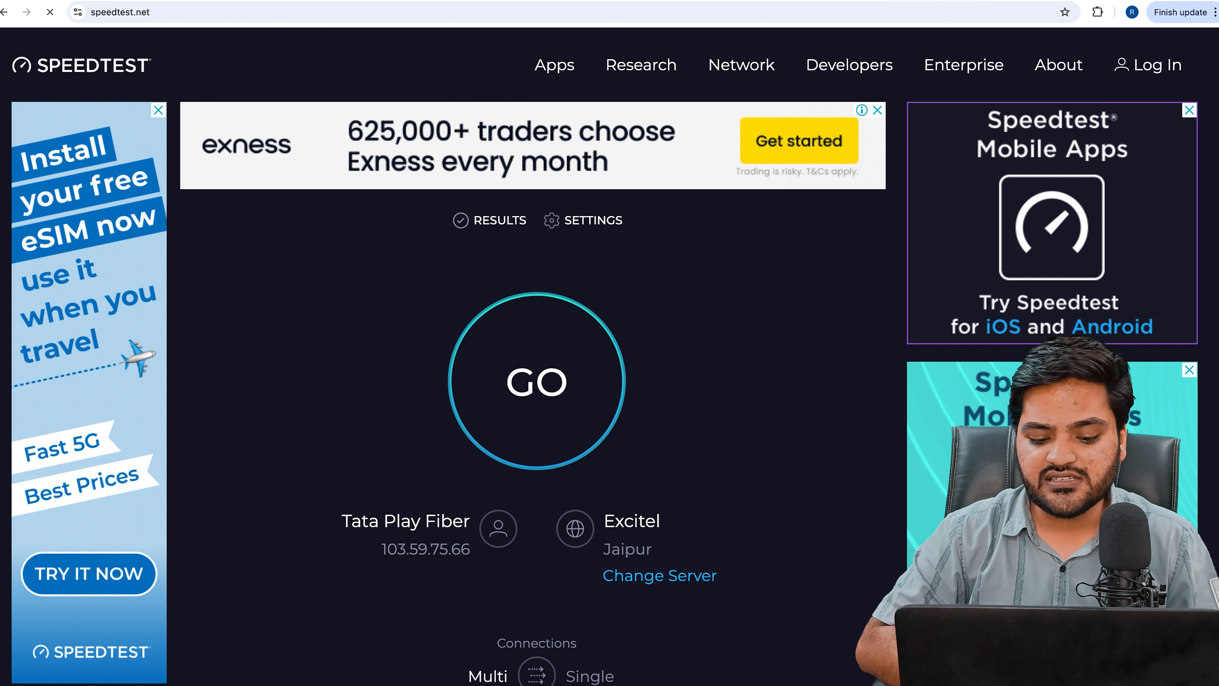
pyautogui.scroll(-8, 595, 380)
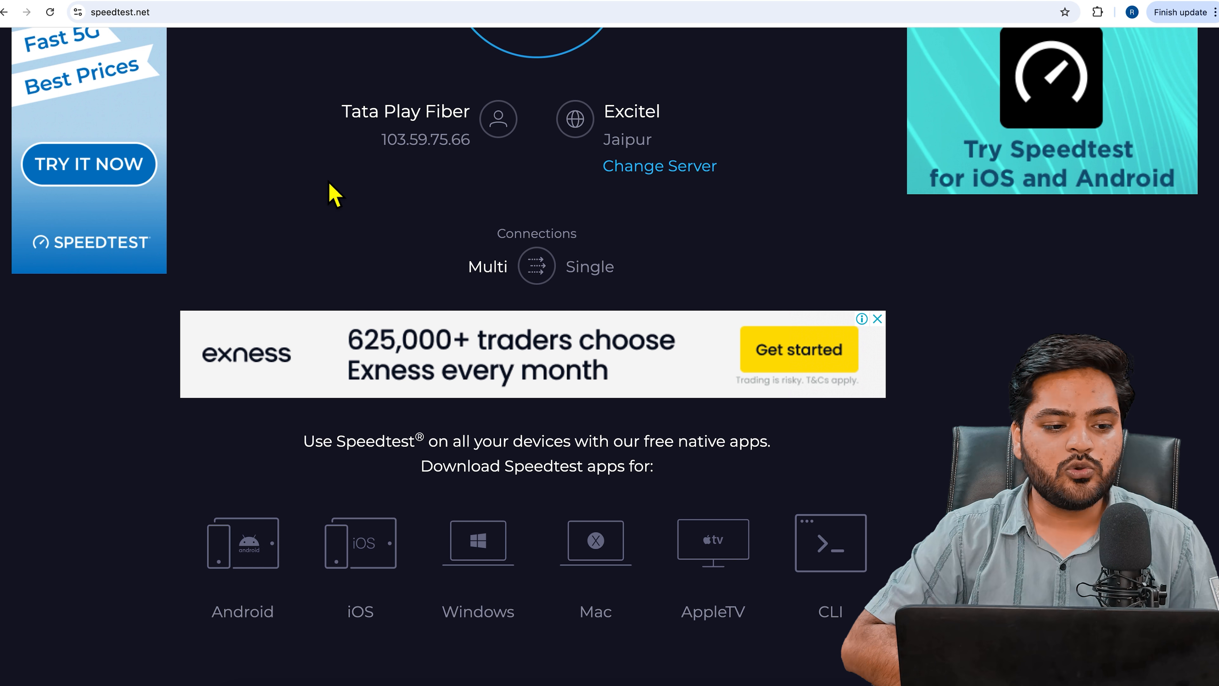
# Return to the Google Ads campaign and change the ad type from responsive display ad to Upload display ads
pyautogui.click(152, 1)
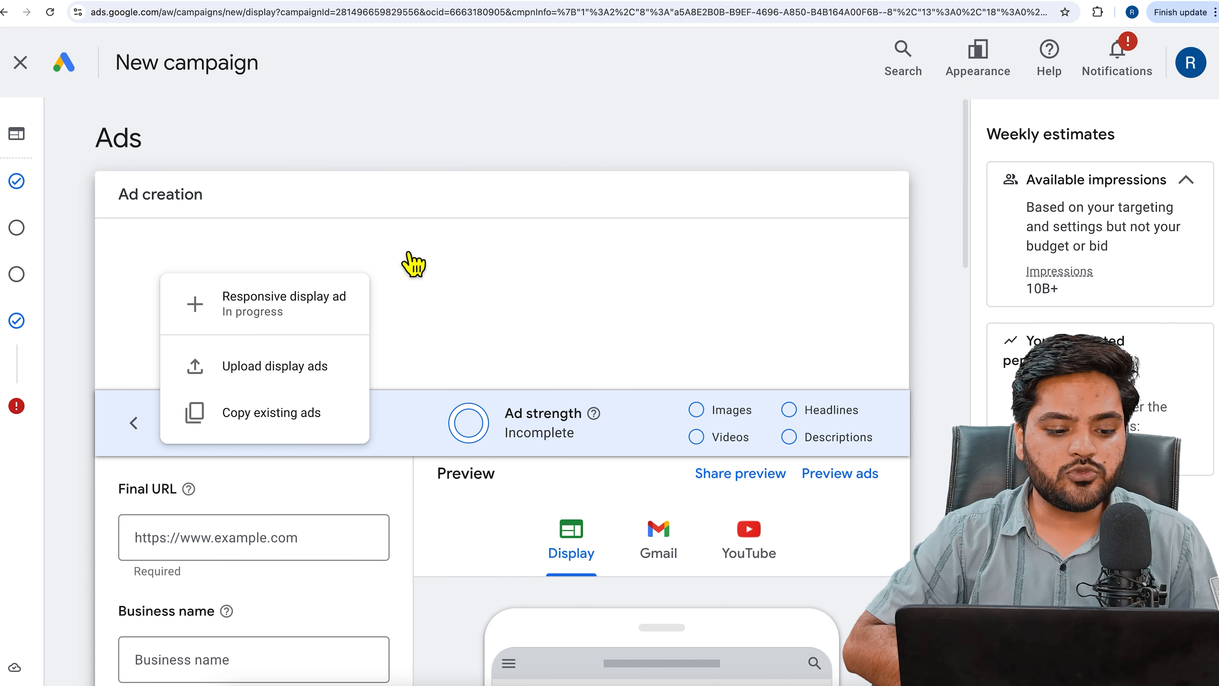
pyautogui.click(415, 278)
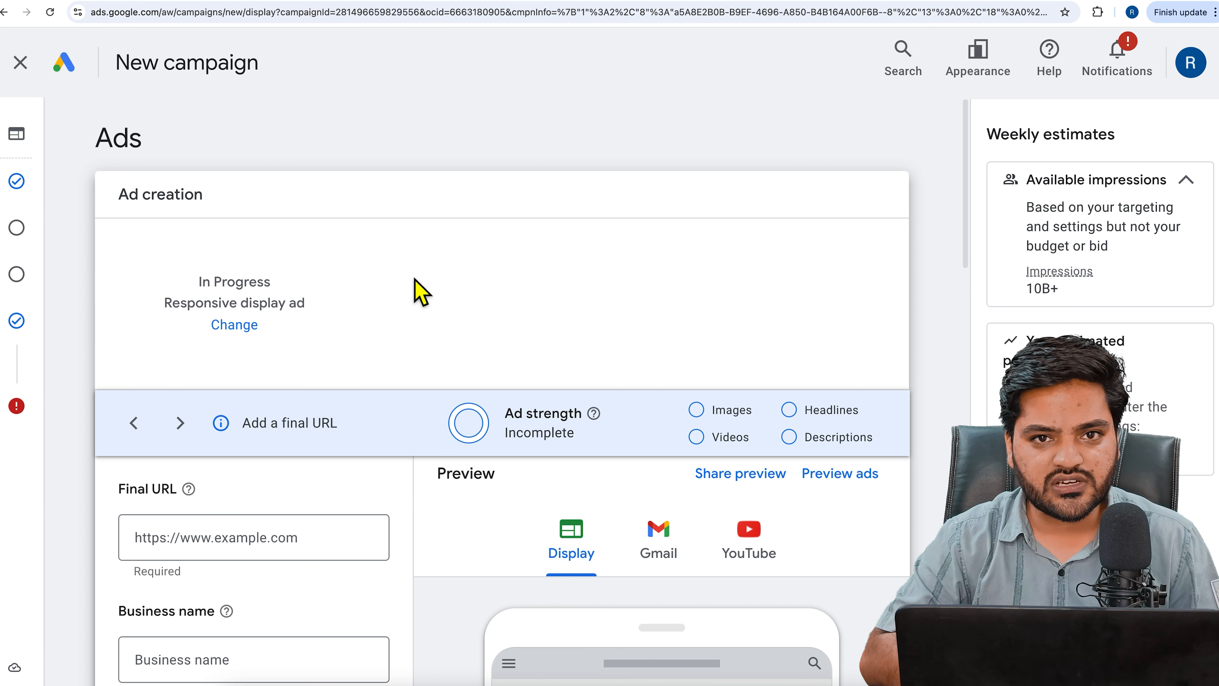
pyautogui.click(235, 325)
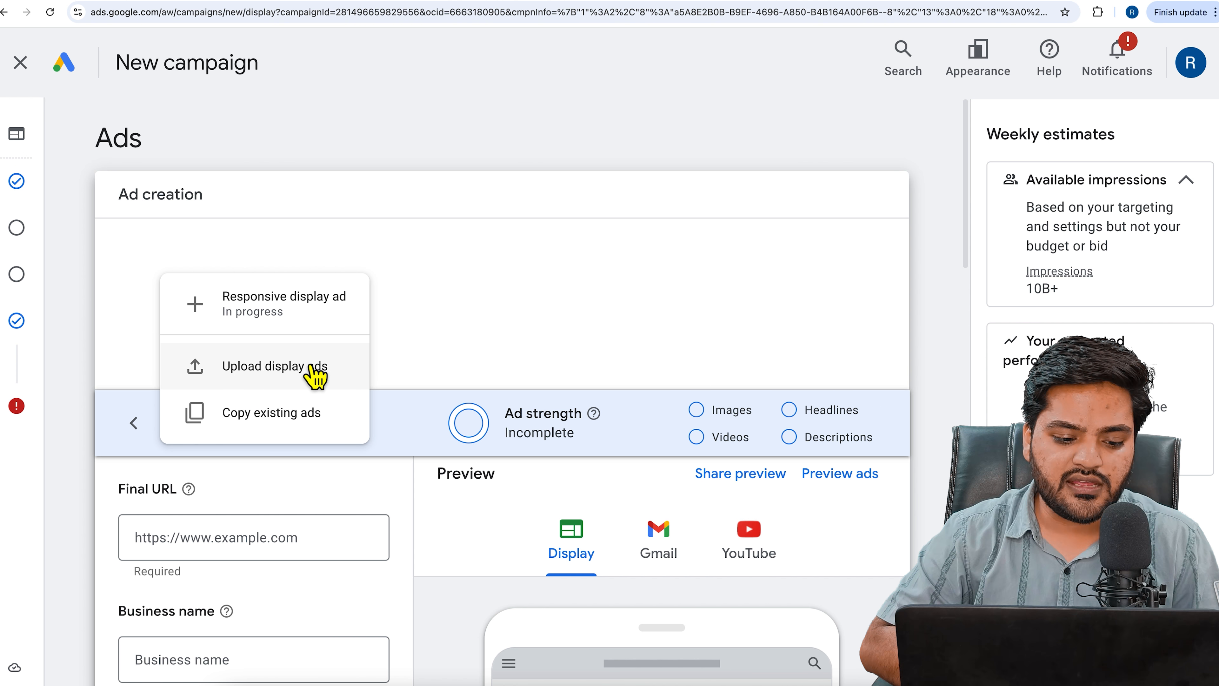
pyautogui.click(311, 367)
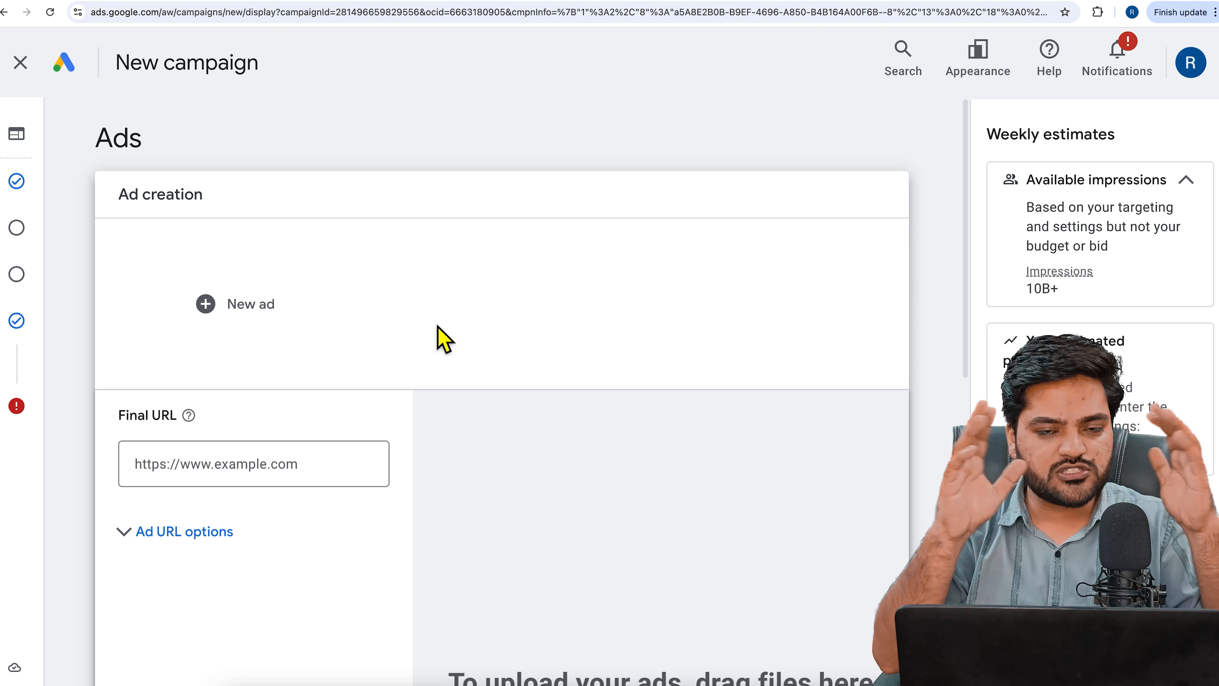
# Search Google for "display campaign sizes ad" in a new browser tab and review the most common display ad sizes
pyautogui.click(372, 0)
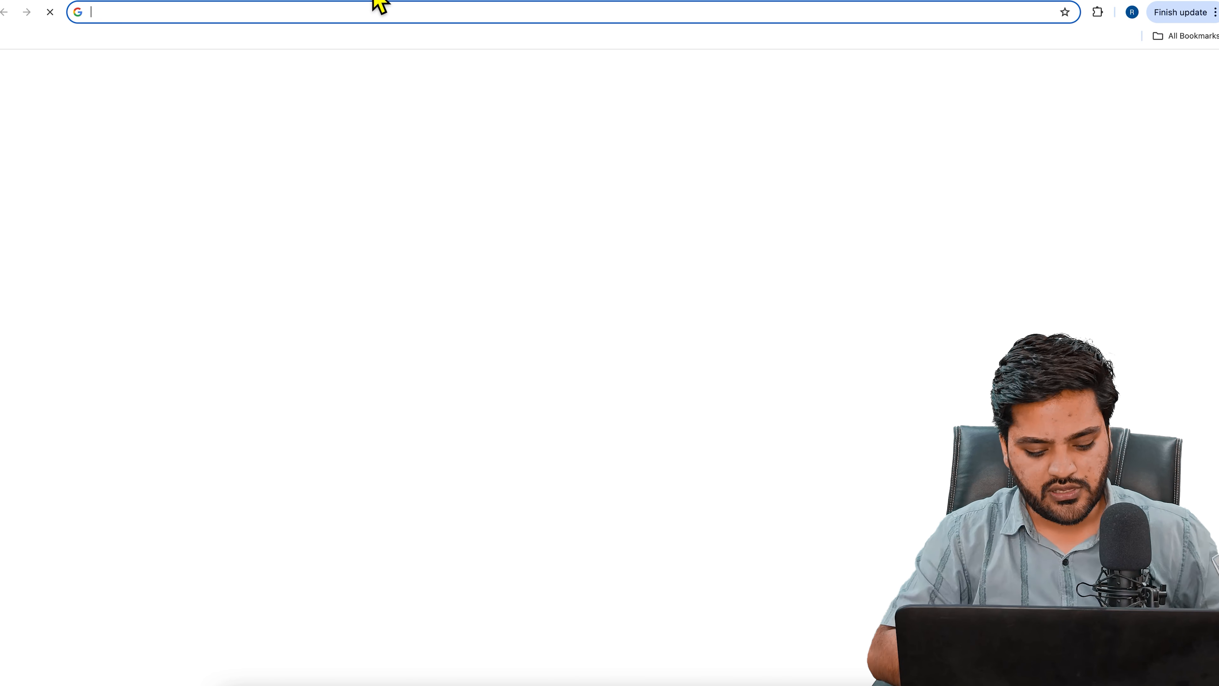
pyautogui.write('goo')
pyautogui.press('Return')
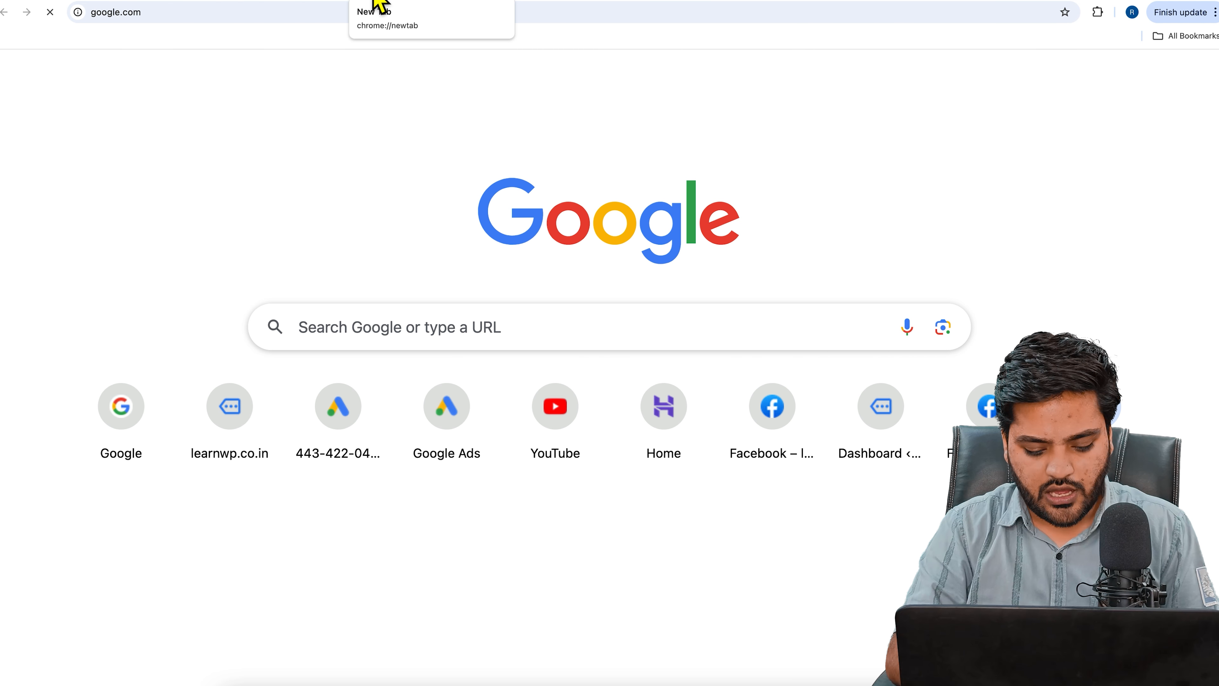
pyautogui.write('d')
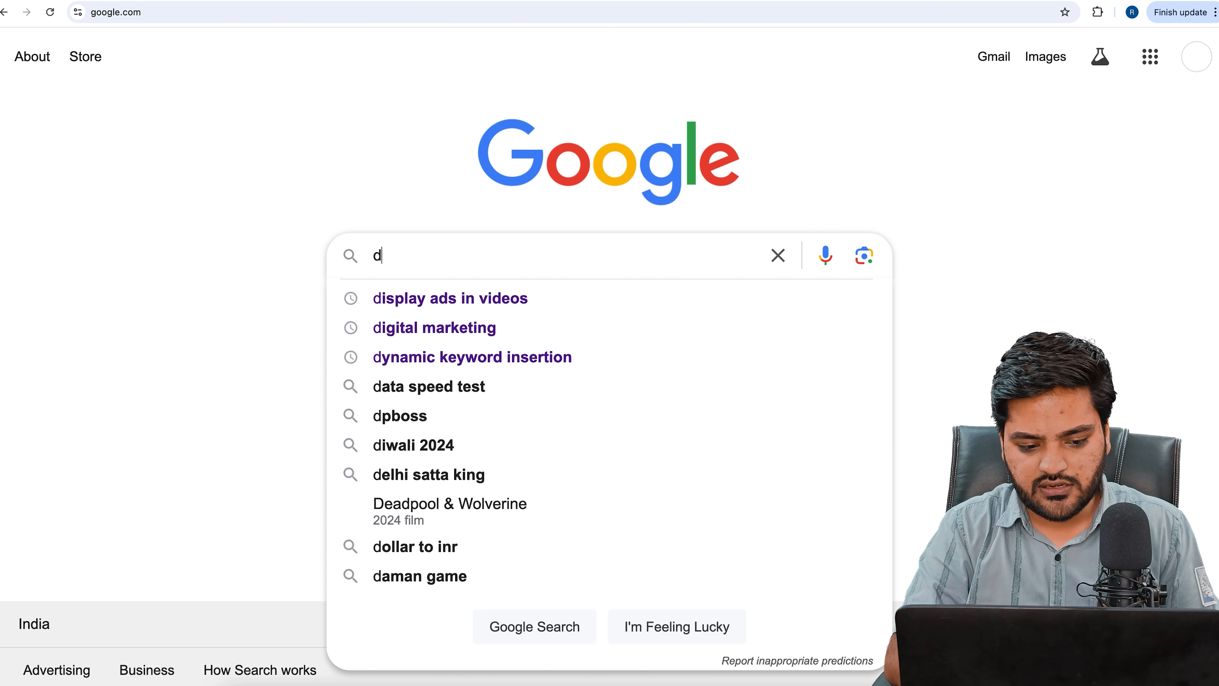
pyautogui.write('isplay campai')
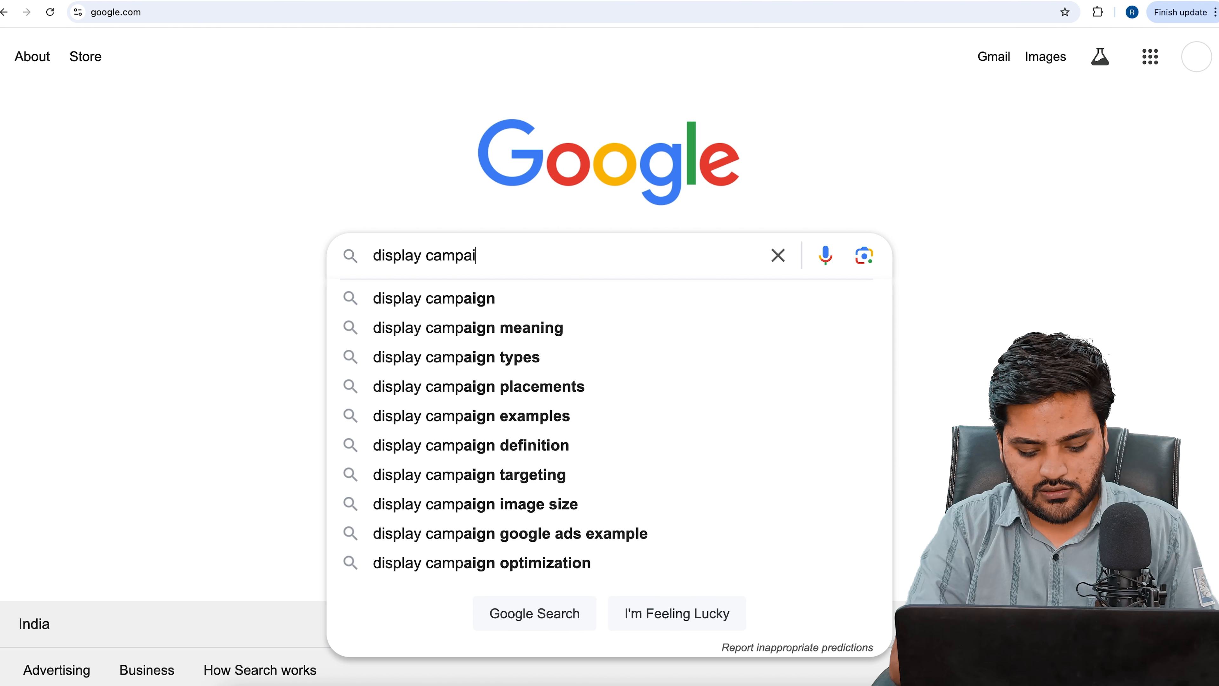
pyautogui.write('gn sizes ad')
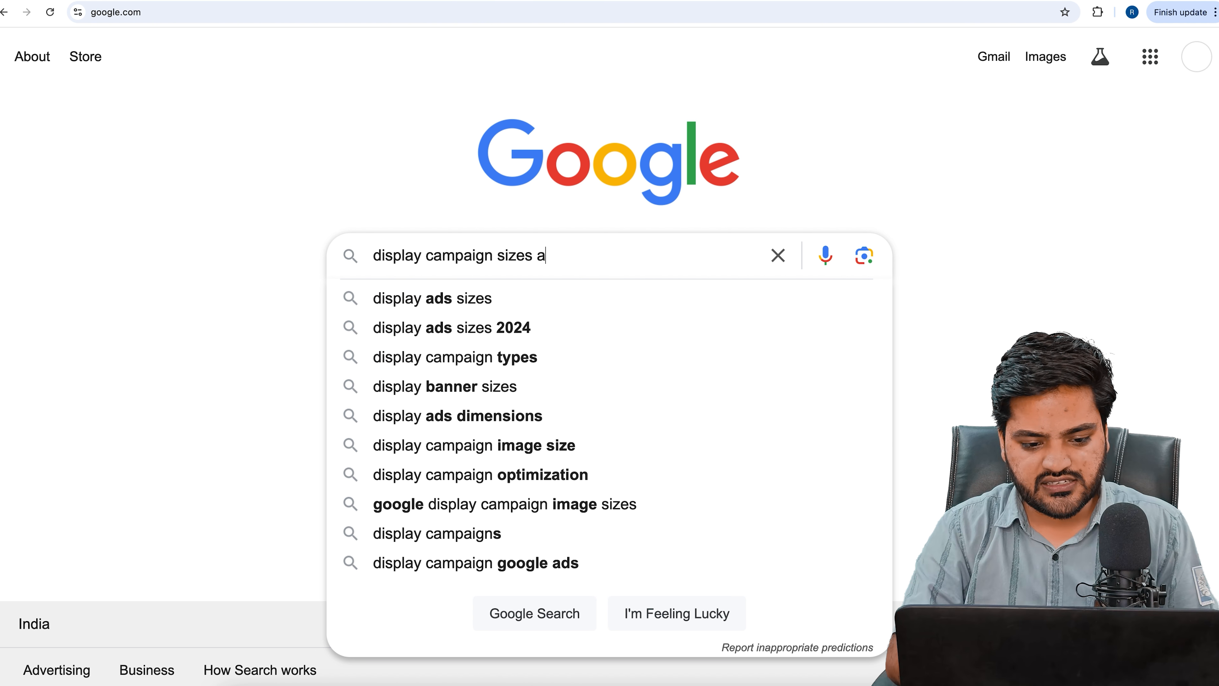
pyautogui.press('Return')
pyautogui.scroll(-5, 185, 259)
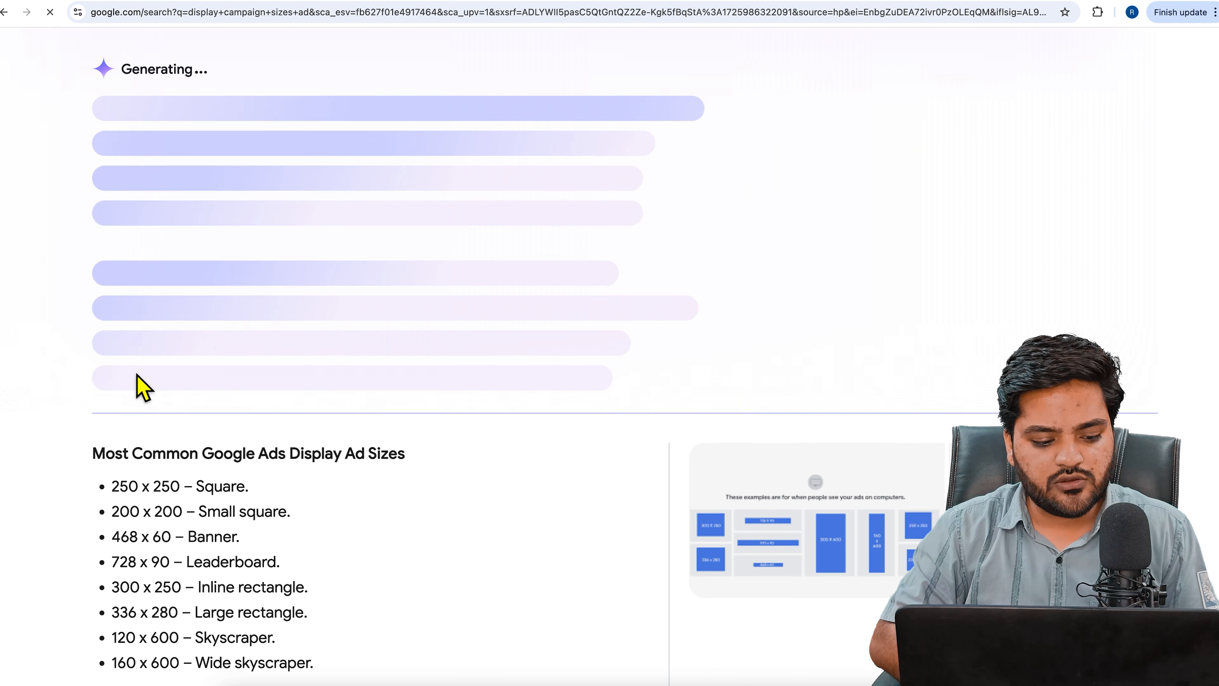
pyautogui.scroll(-3, 139, 384)
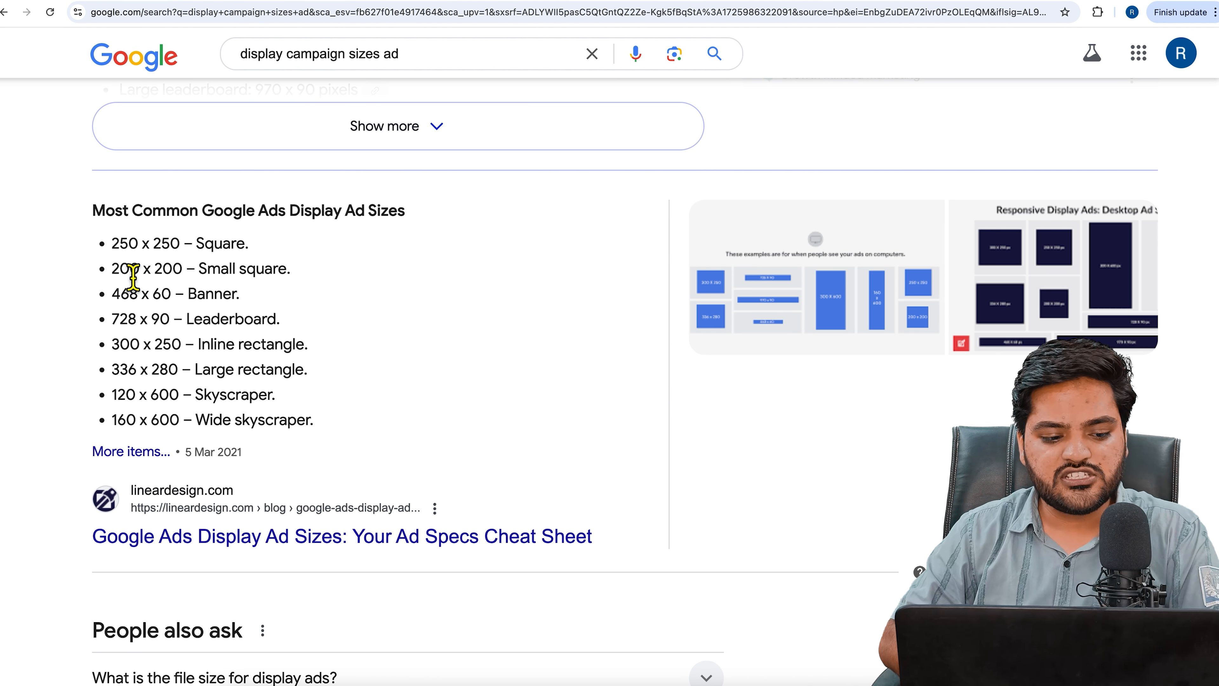
pyautogui.moveTo(113, 246); pyautogui.dragTo(192, 251)
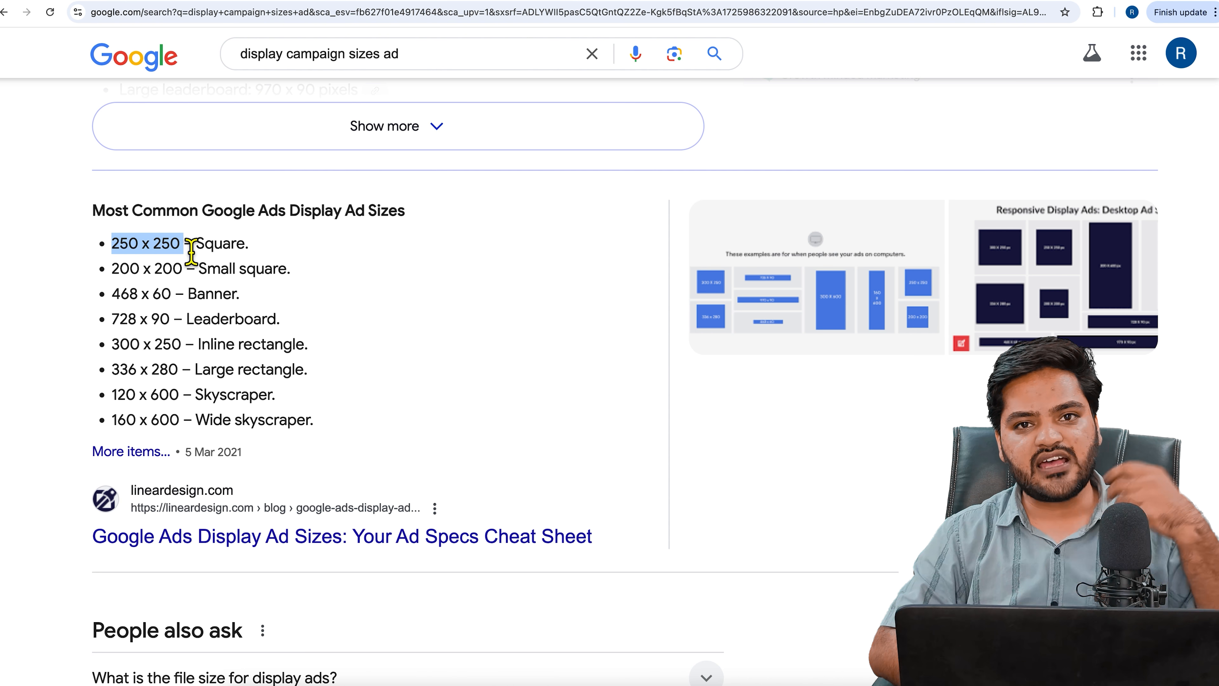
pyautogui.moveTo(114, 269); pyautogui.dragTo(183, 281)
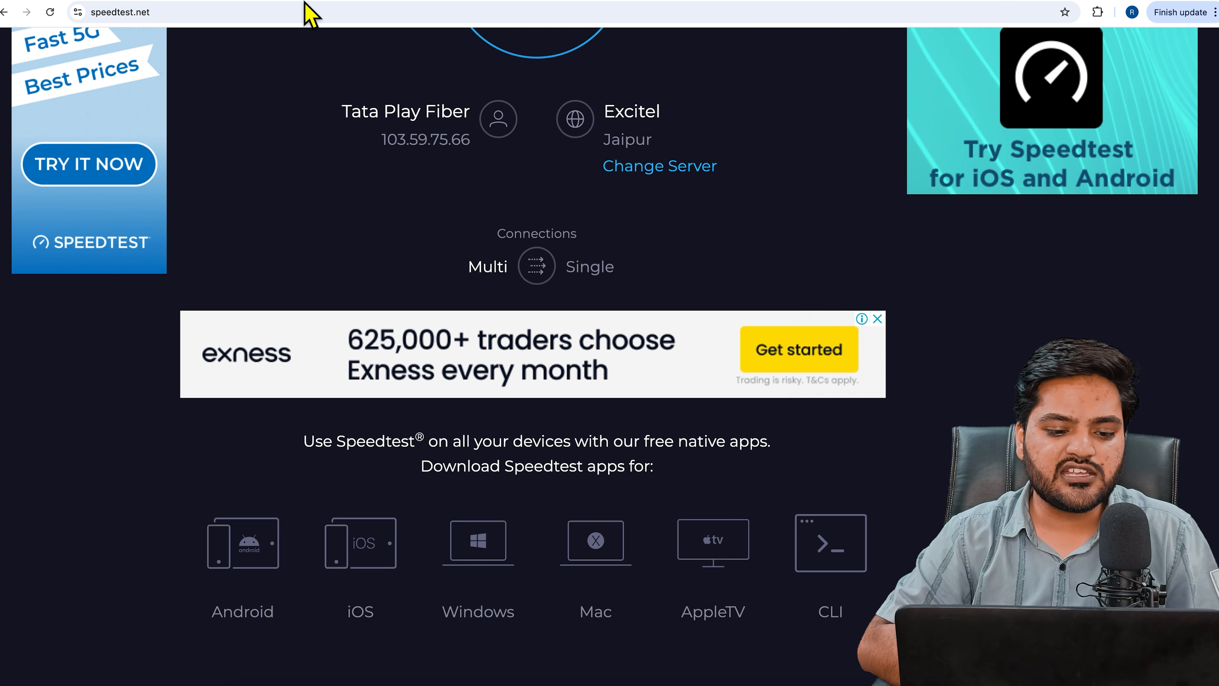
# Compare the banner placements on the Speedtest page with the list of common Google display ad sizes
pyautogui.scroll(5, 552, 218)
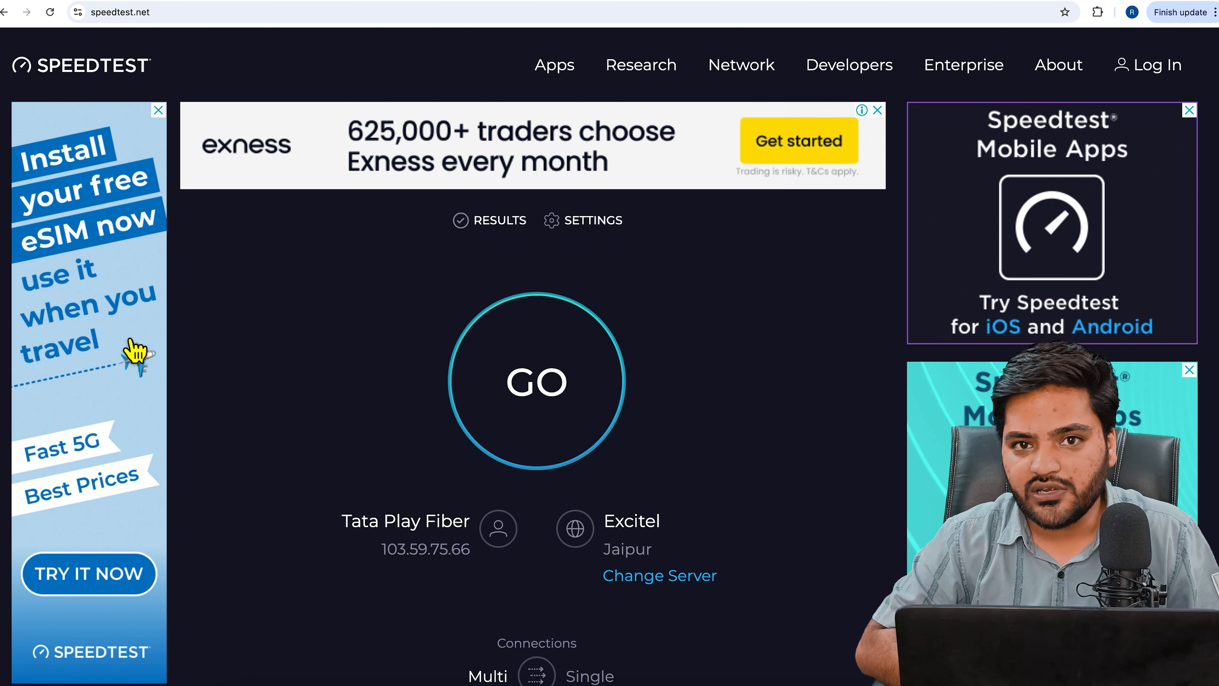
pyautogui.click(407, 4)
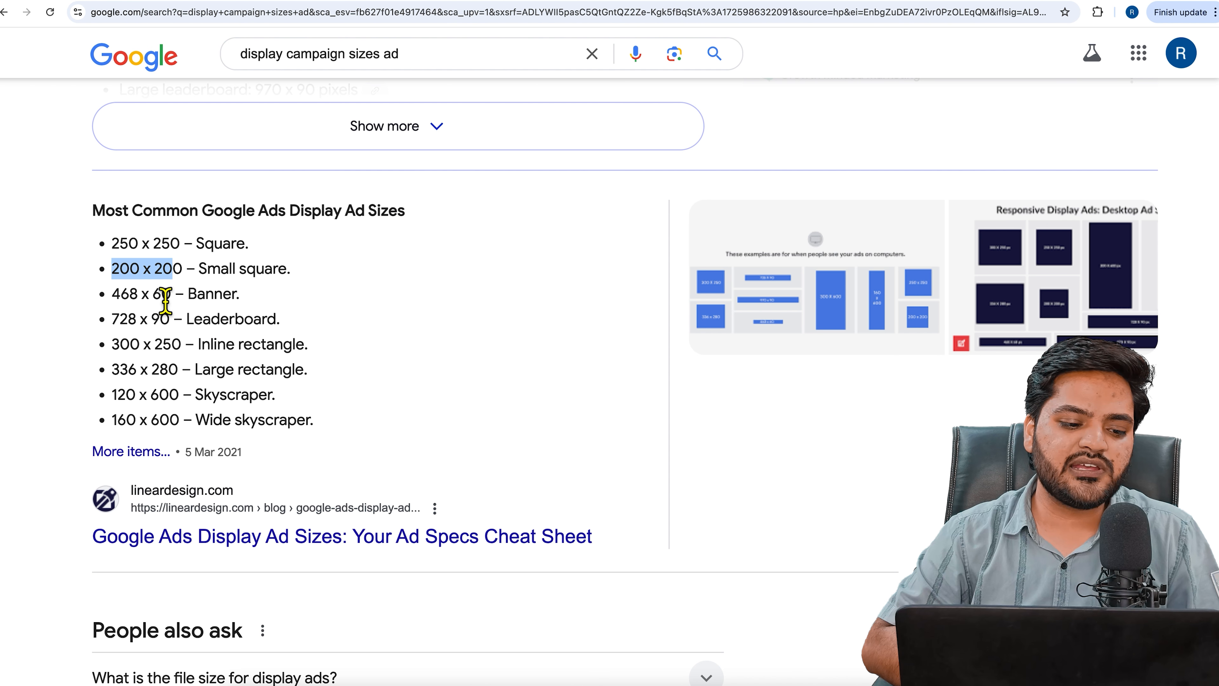
pyautogui.moveTo(120, 243); pyautogui.dragTo(158, 346)
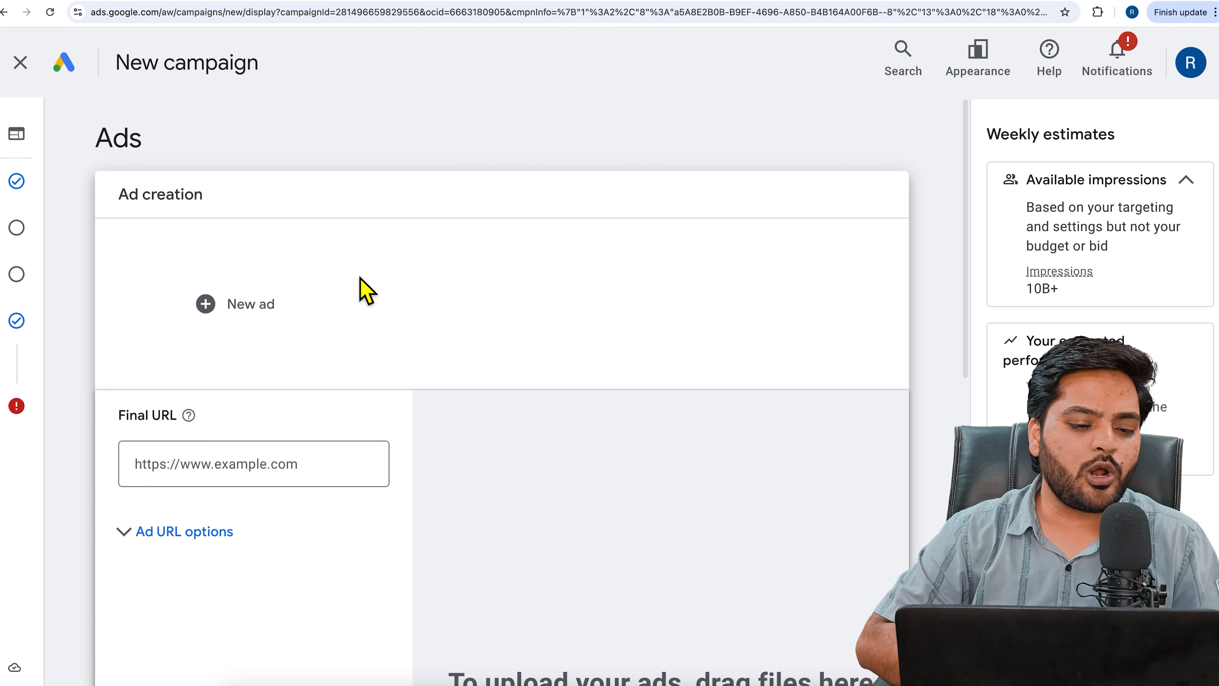
# Back in the Google Ads campaign, examine the upload form's accepted file types and expand the full content rights notice
pyautogui.scroll(-2, 363, 290)
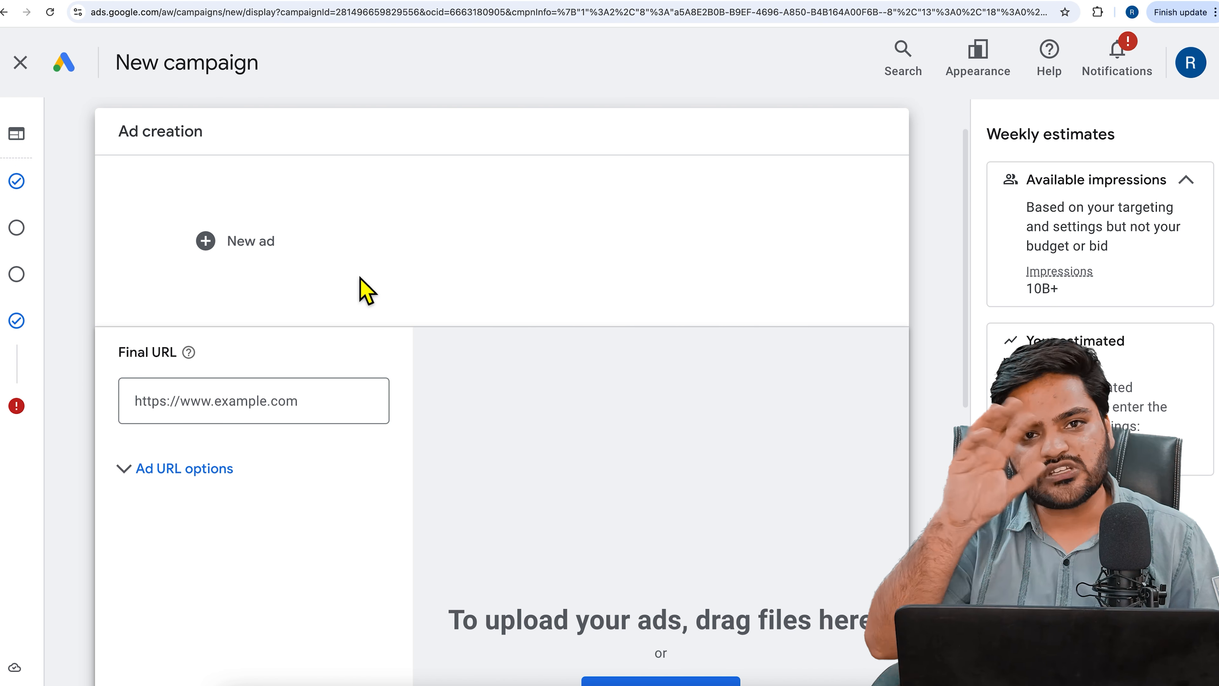
pyautogui.scroll(-7, 661, 430)
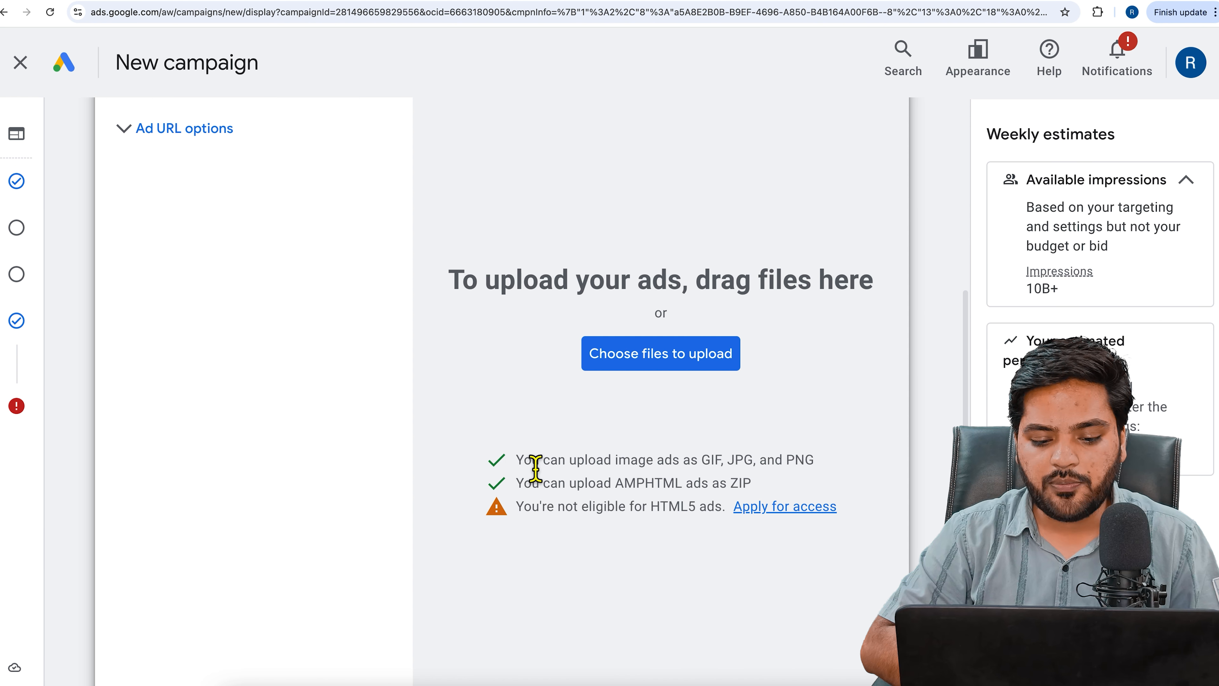
pyautogui.scroll(-5, 535, 468)
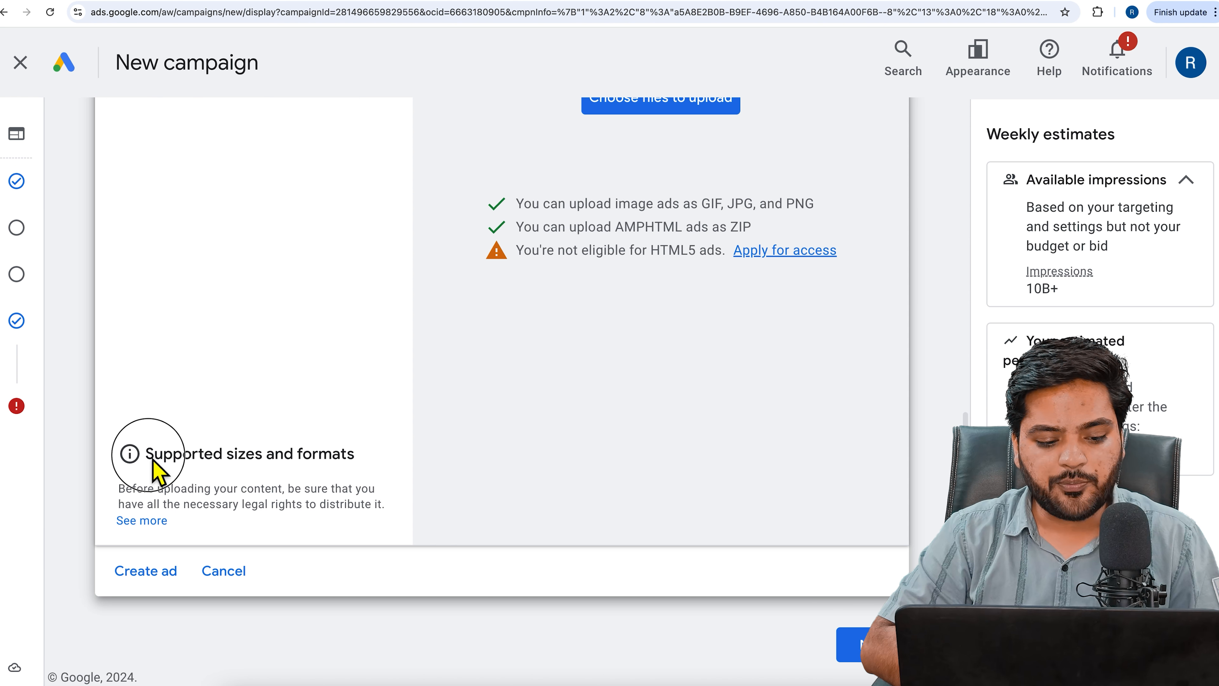
pyautogui.click(164, 522)
pyautogui.scroll(-1, 262, 526)
pyautogui.scroll(-2, 262, 525)
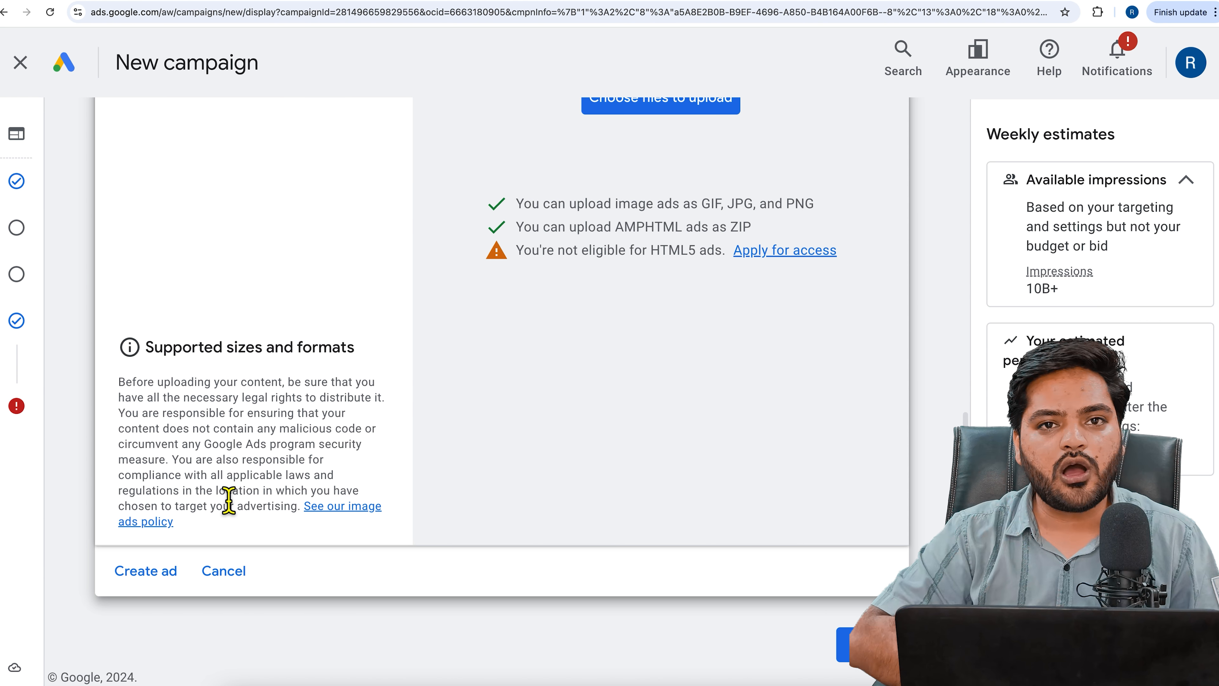
pyautogui.scroll(12, 231, 502)
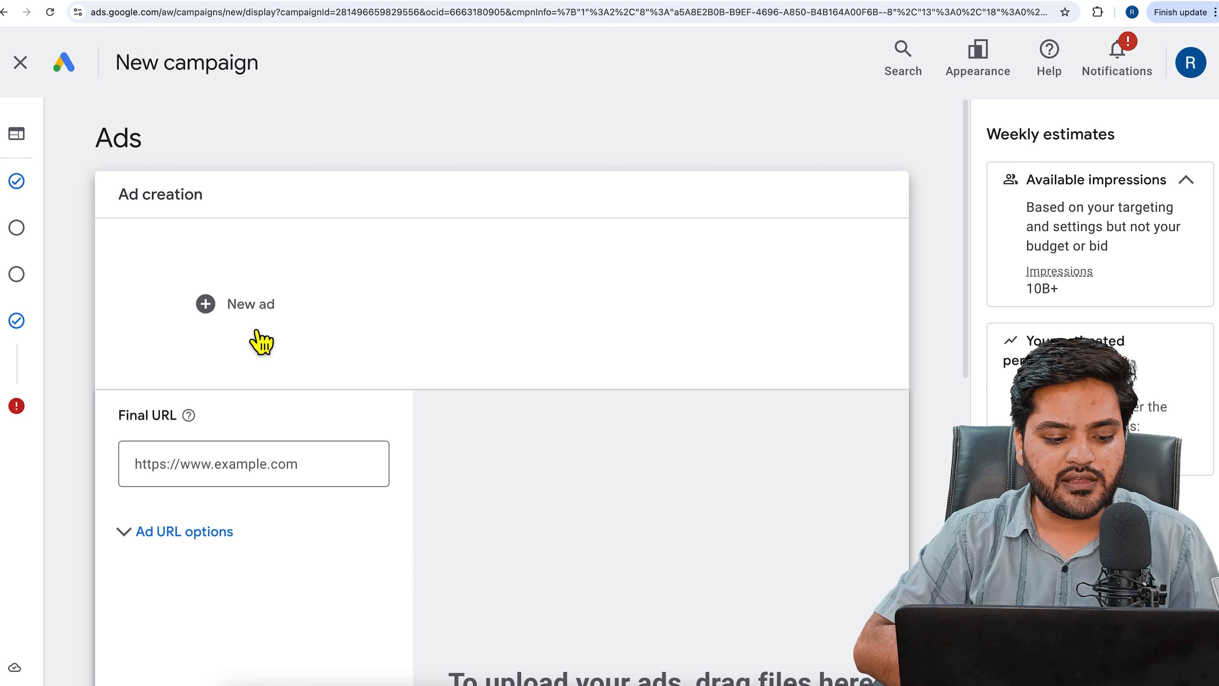
pyautogui.scroll(-5, 310, 235)
pyautogui.scroll(-5, 300, 224)
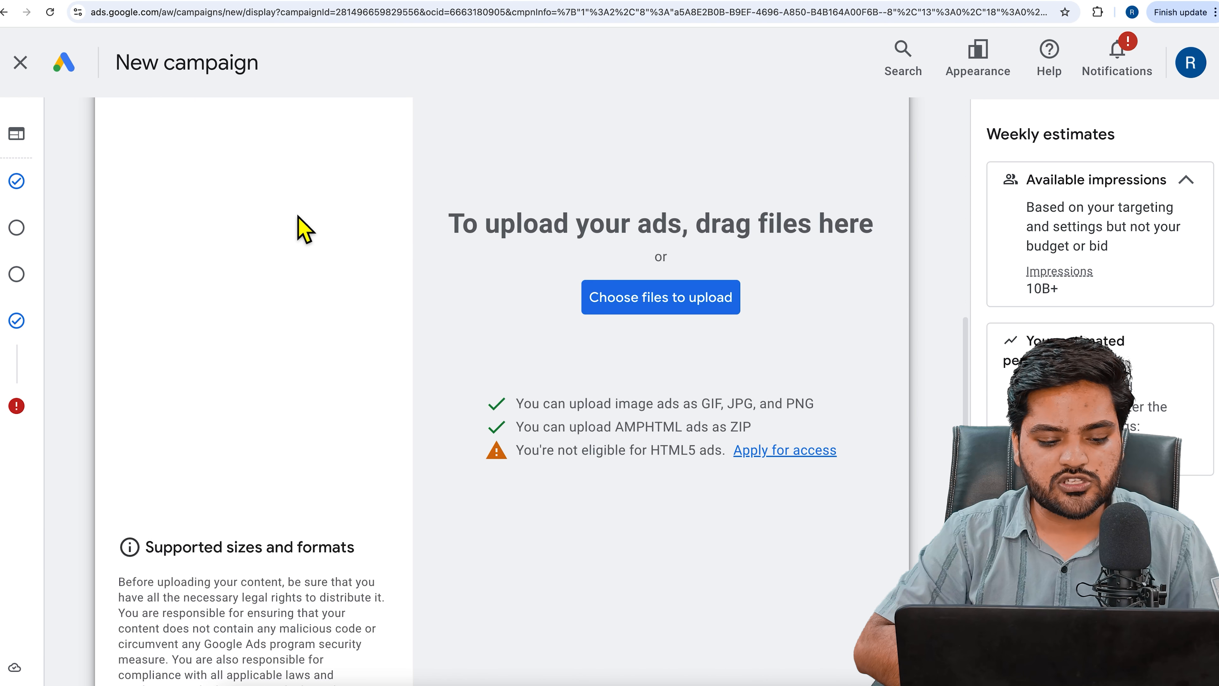
pyautogui.scroll(10, 288, 289)
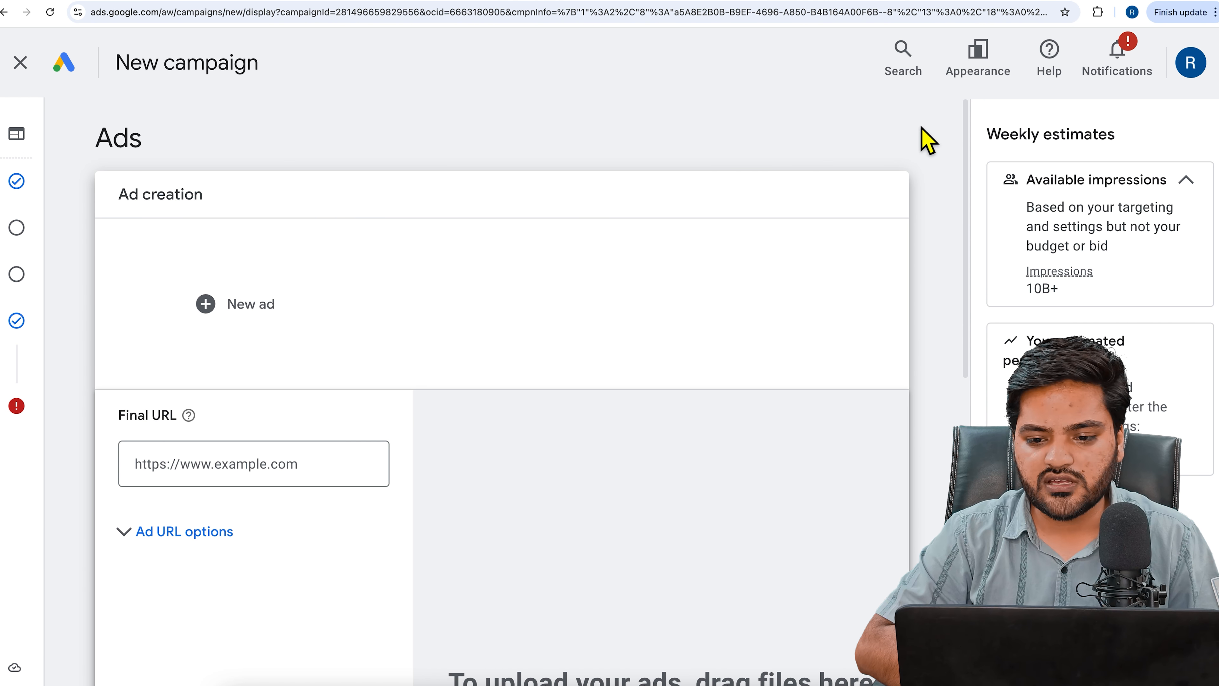
# Reload the new campaign page to bring back the Responsive display ad form
pyautogui.click(50, 12)
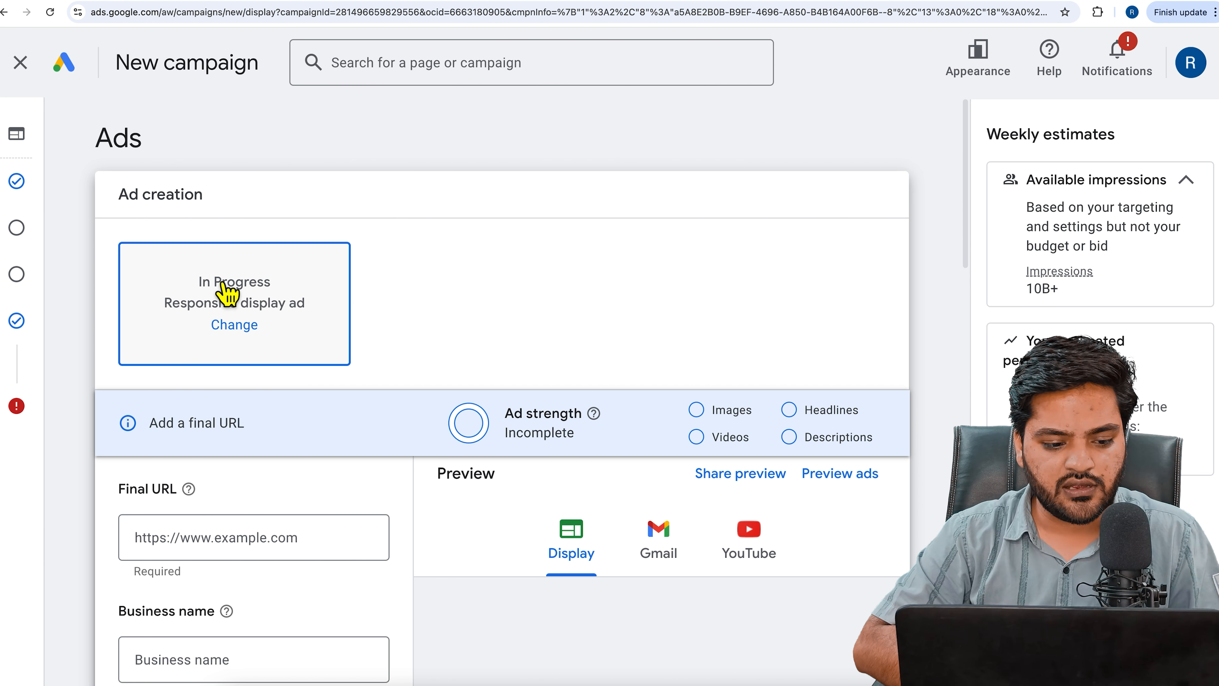
pyautogui.scroll(-3, 264, 295)
pyautogui.scroll(-1, 263, 295)
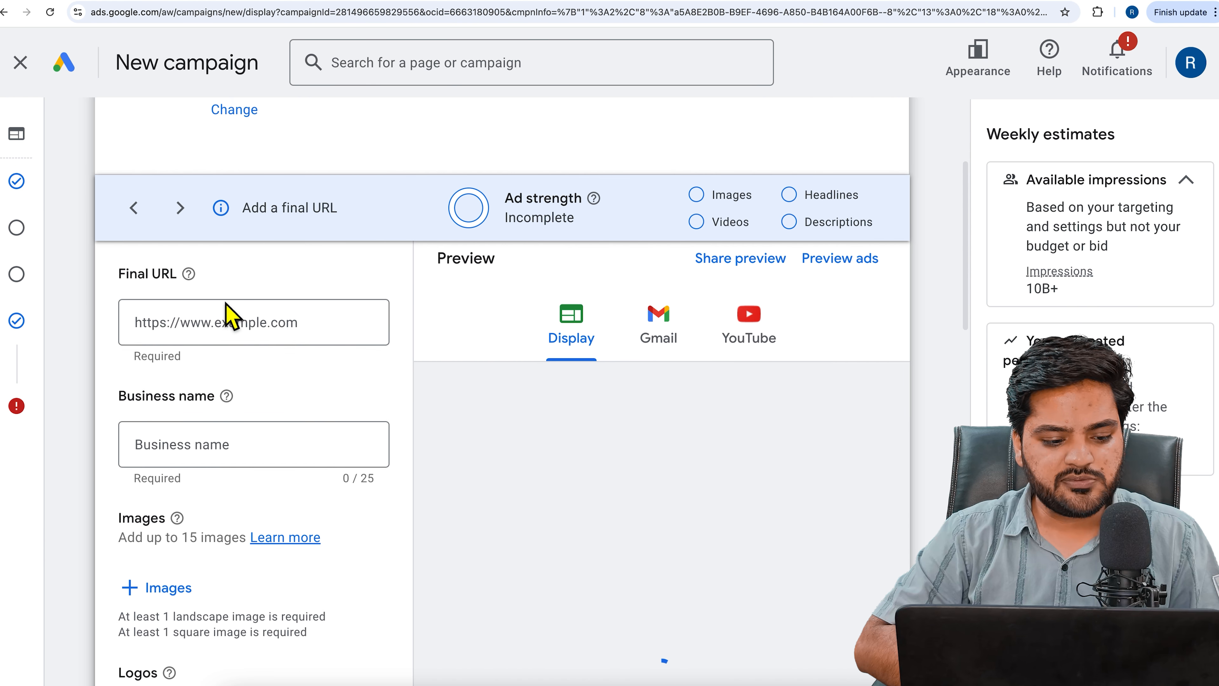
pyautogui.click(248, 322)
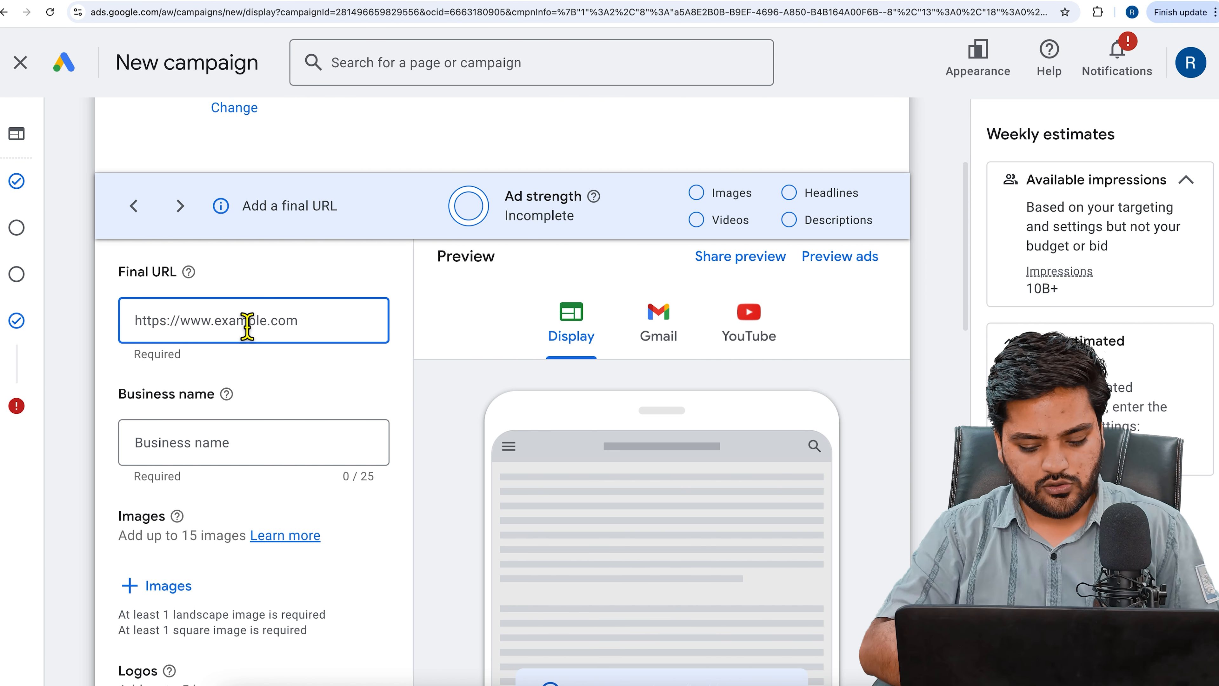
pyautogui.write('htt')
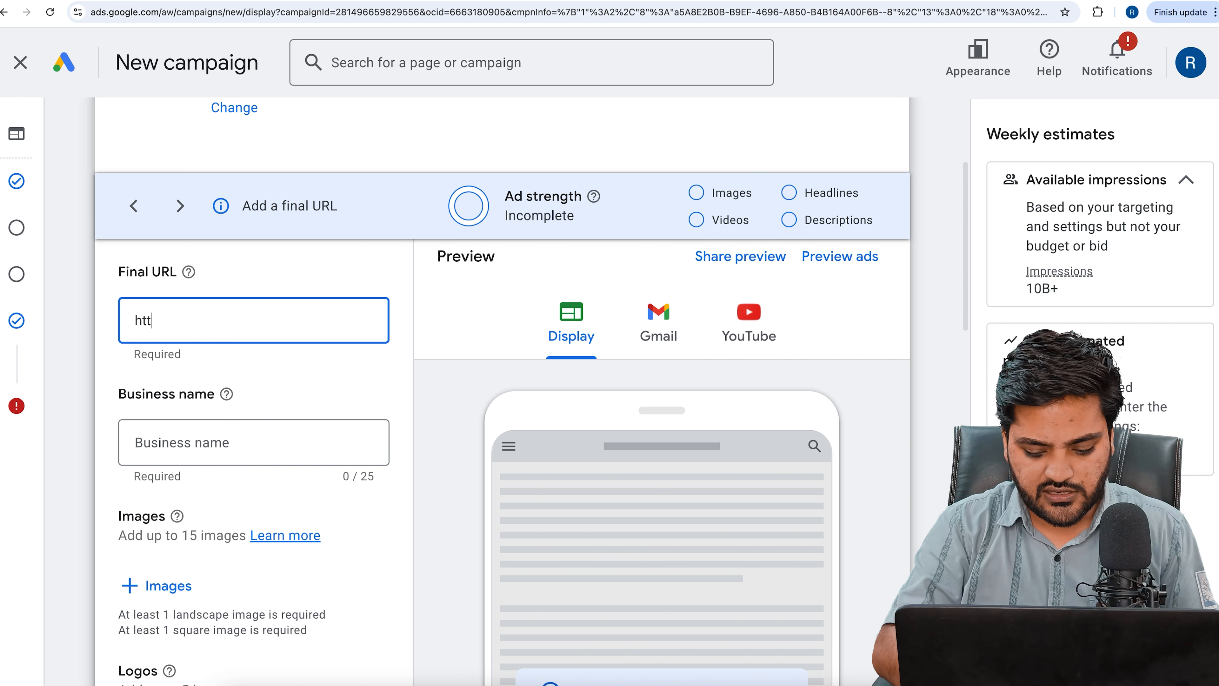
pyautogui.write('ps://learnwp.co.in')
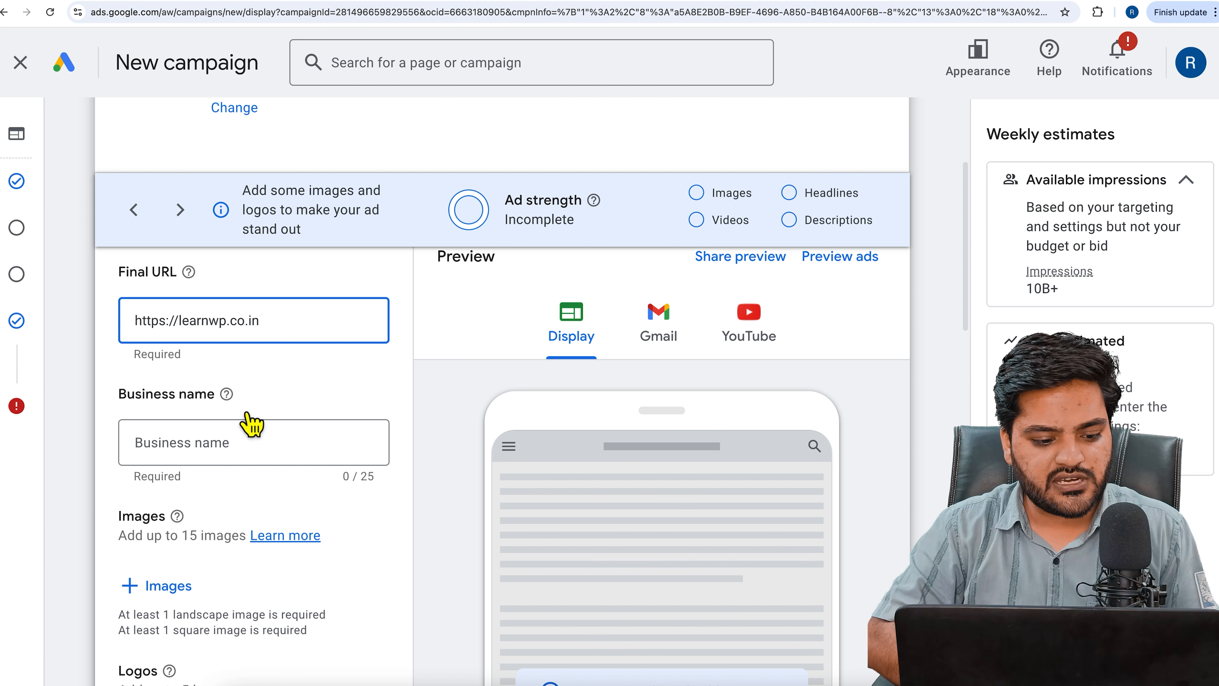
pyautogui.click(234, 449)
pyautogui.write('Learnwp')
# Review the ad's image limit and the landscape and square image requirements
pyautogui.scroll(-3, 332, 403)
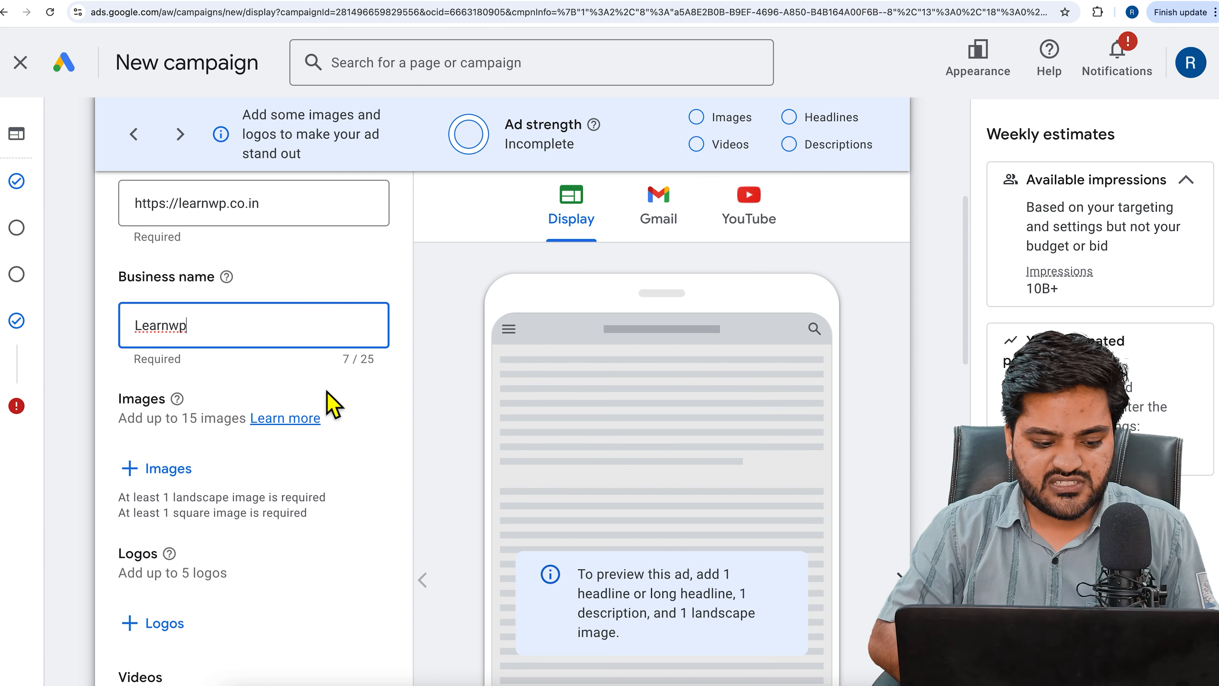
pyautogui.moveTo(126, 364); pyautogui.dragTo(247, 367)
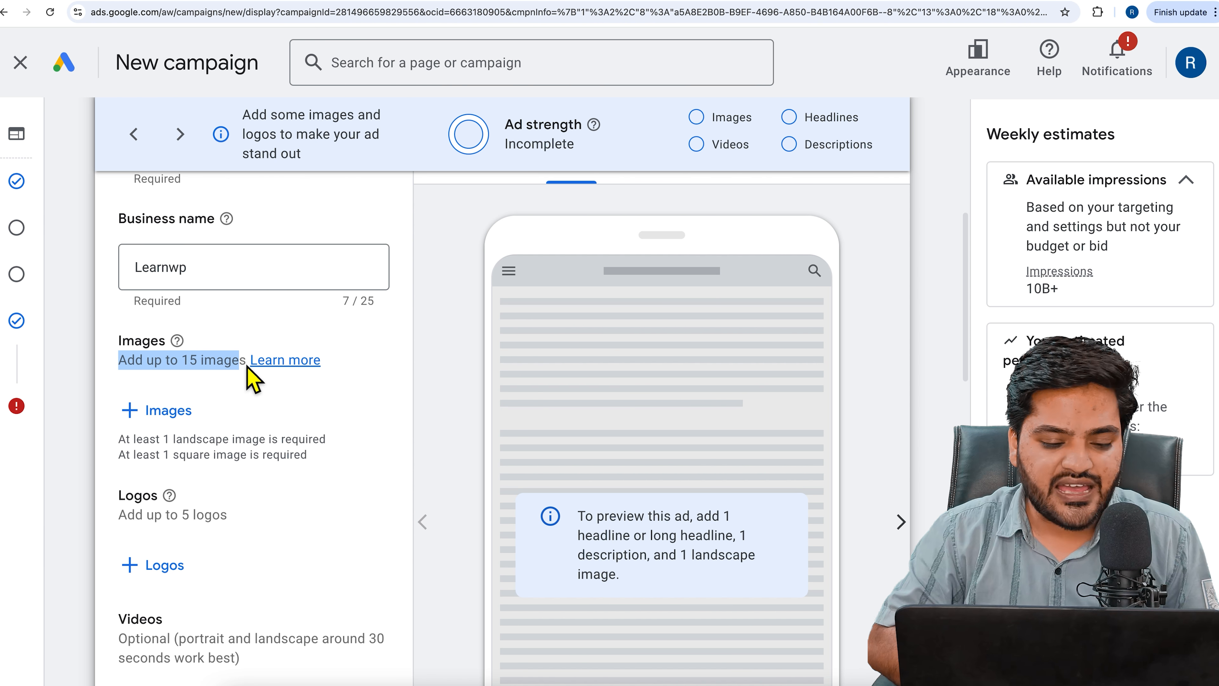
pyautogui.scroll(-1, 230, 398)
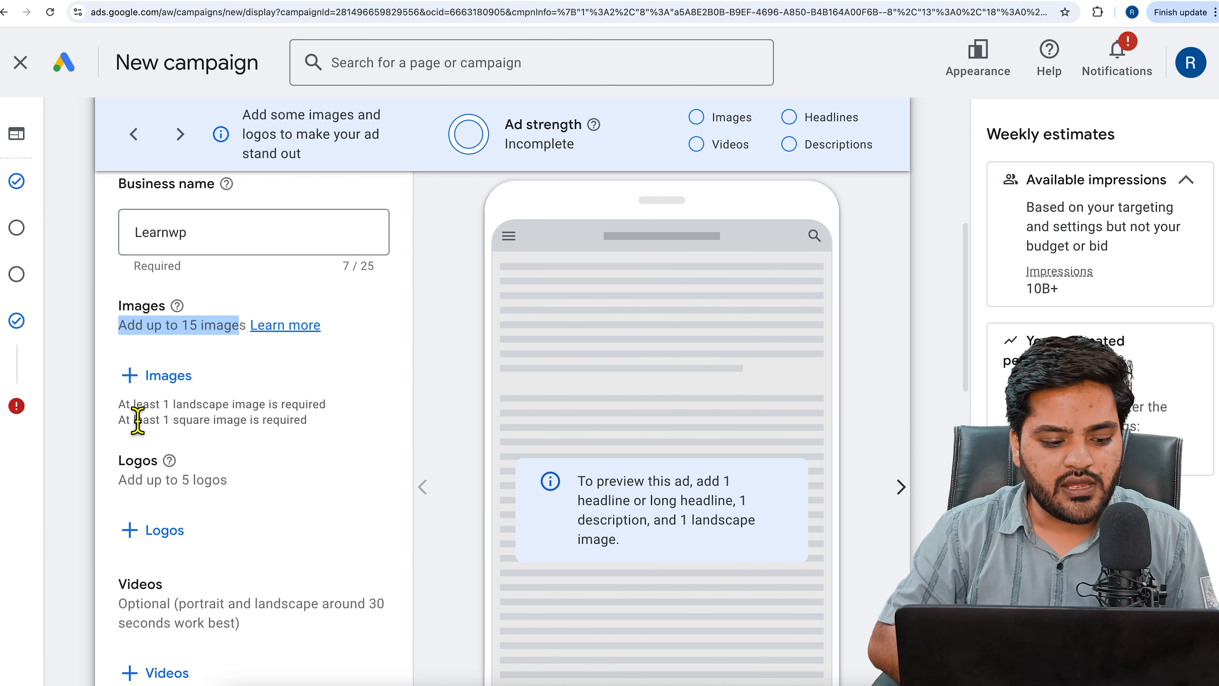
pyautogui.click(123, 416)
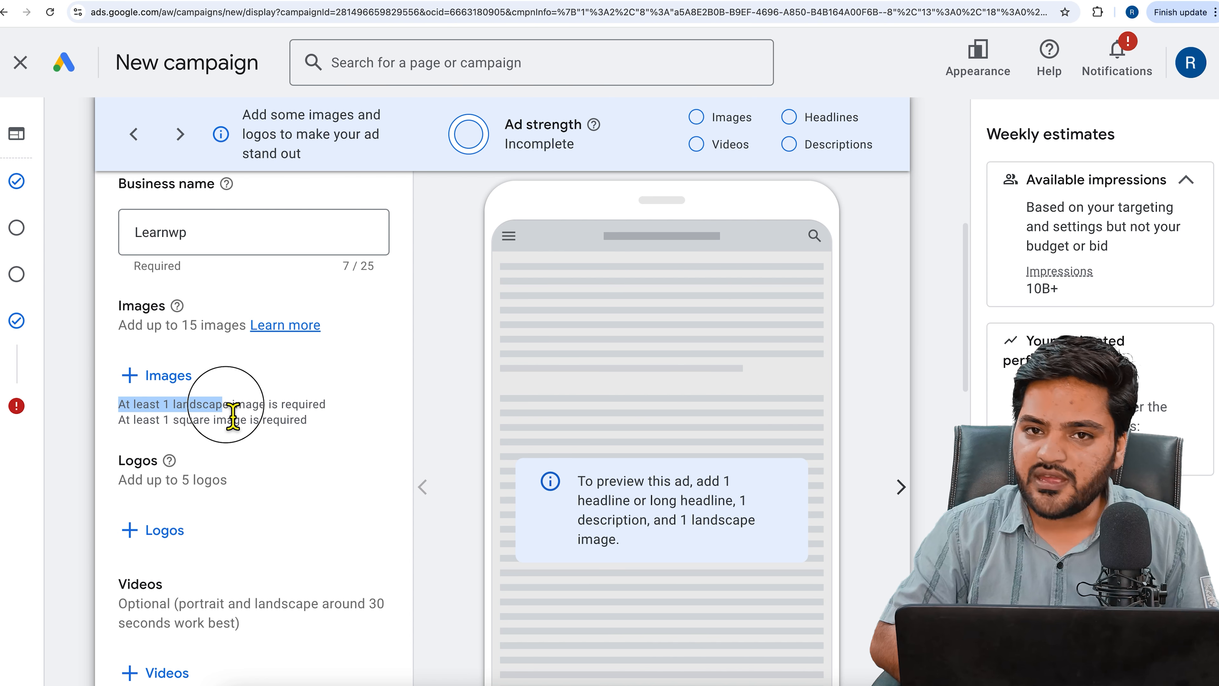
pyautogui.moveTo(156, 420); pyautogui.dragTo(225, 423)
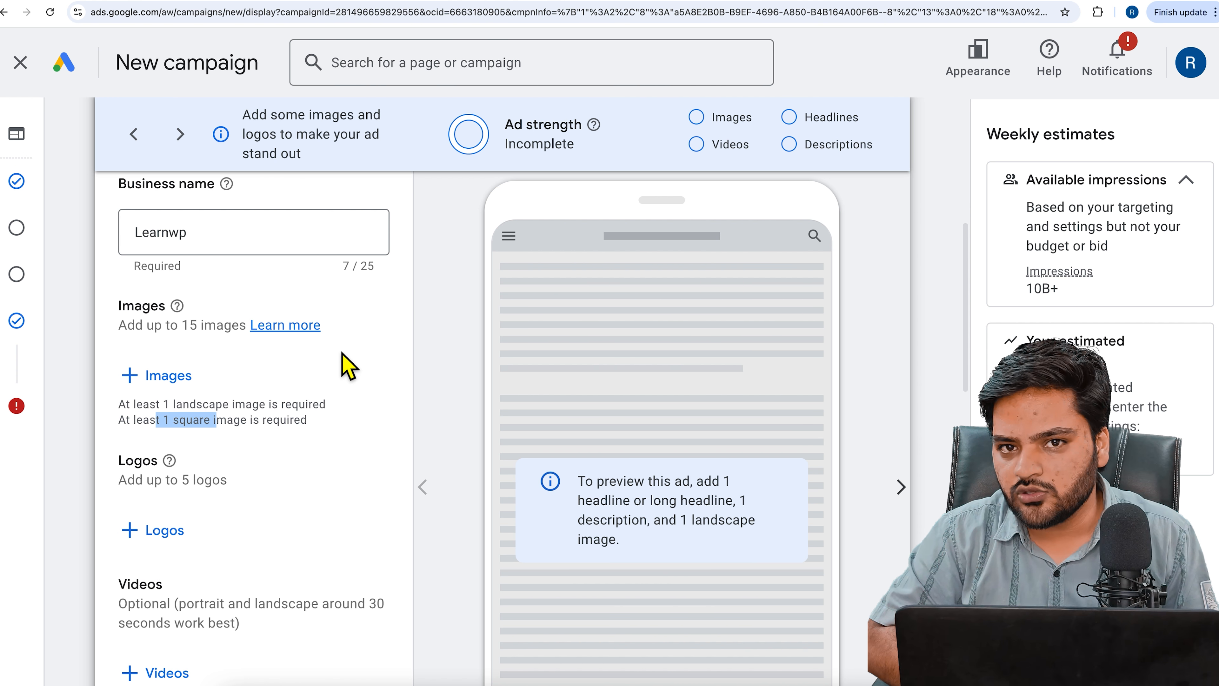
pyautogui.scroll(-1, 375, 376)
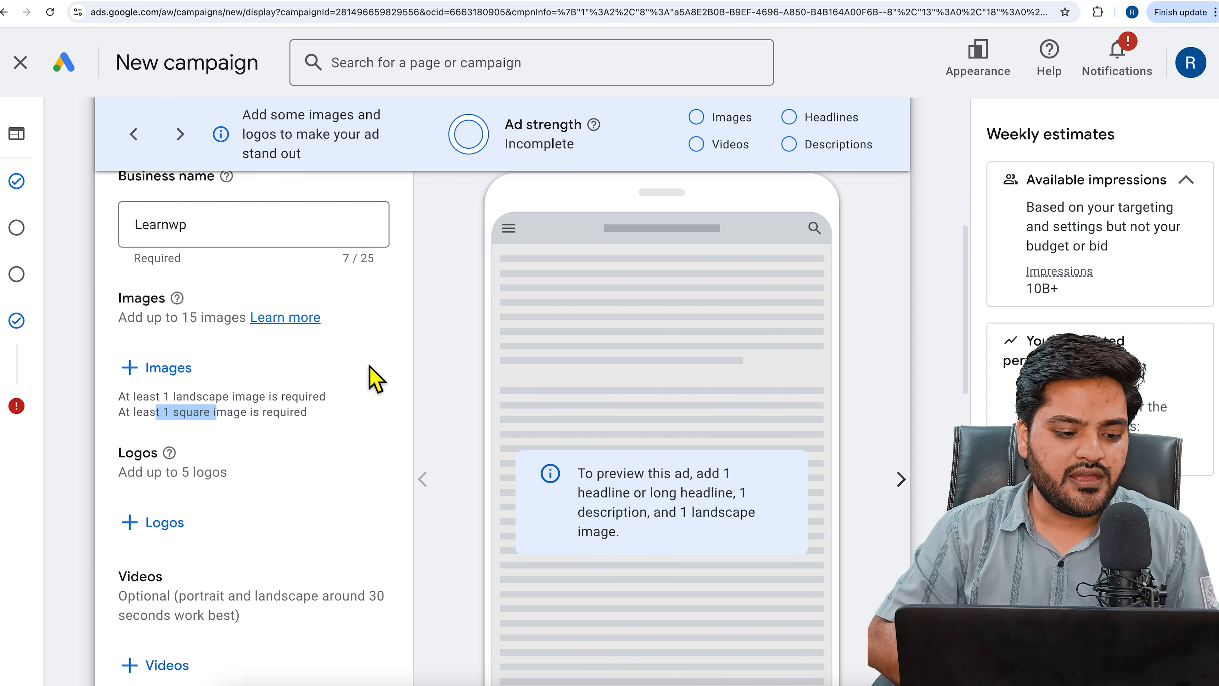
# Open the ad's image selection and examine each source: suggested, asset library, website or social, upload and free stock images
pyautogui.click(168, 371)
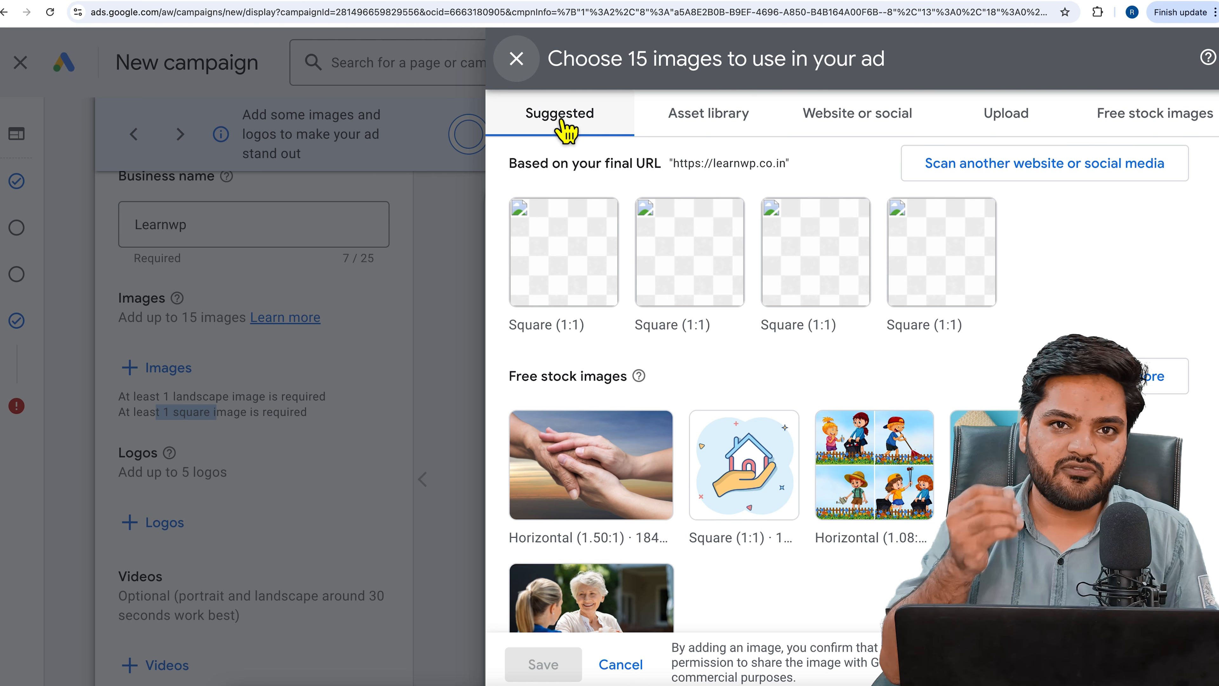
pyautogui.click(690, 127)
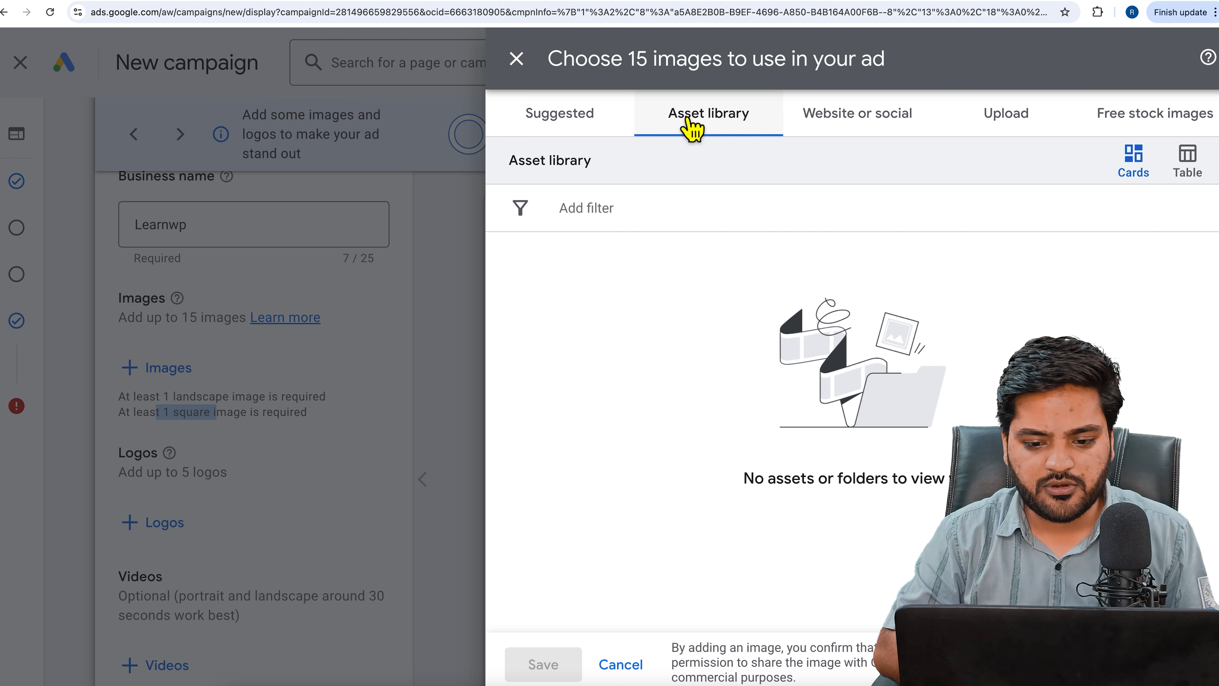
pyautogui.click(857, 135)
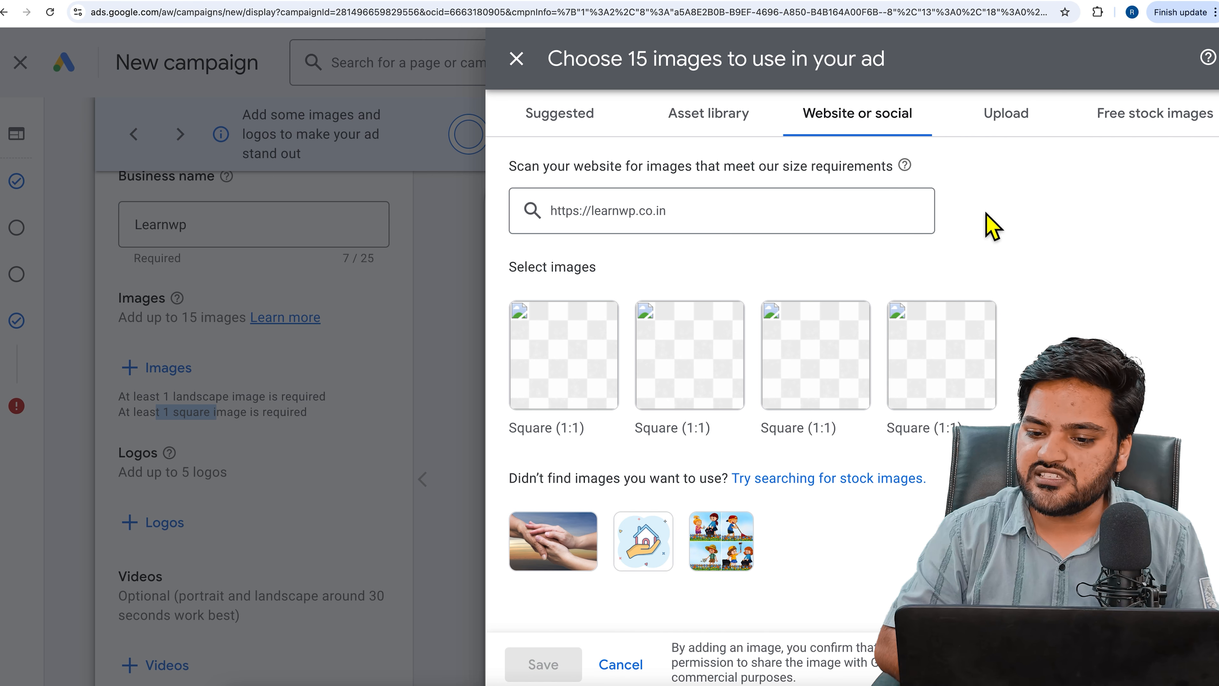
pyautogui.click(1025, 140)
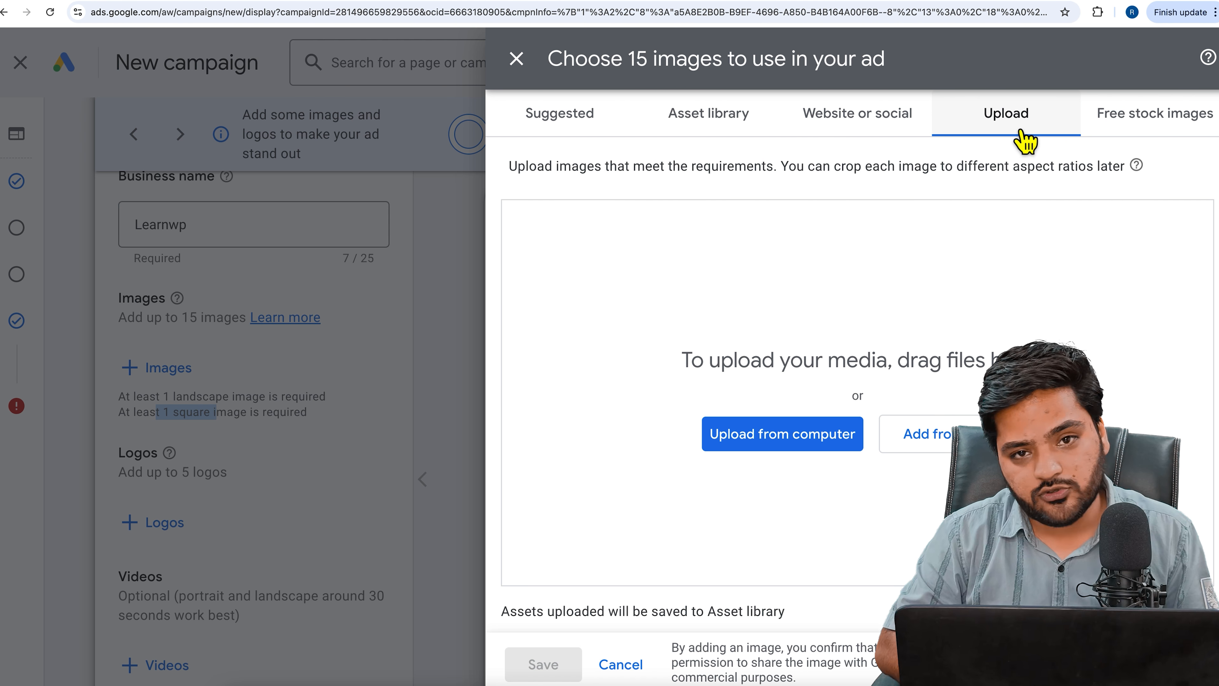
pyautogui.click(1120, 126)
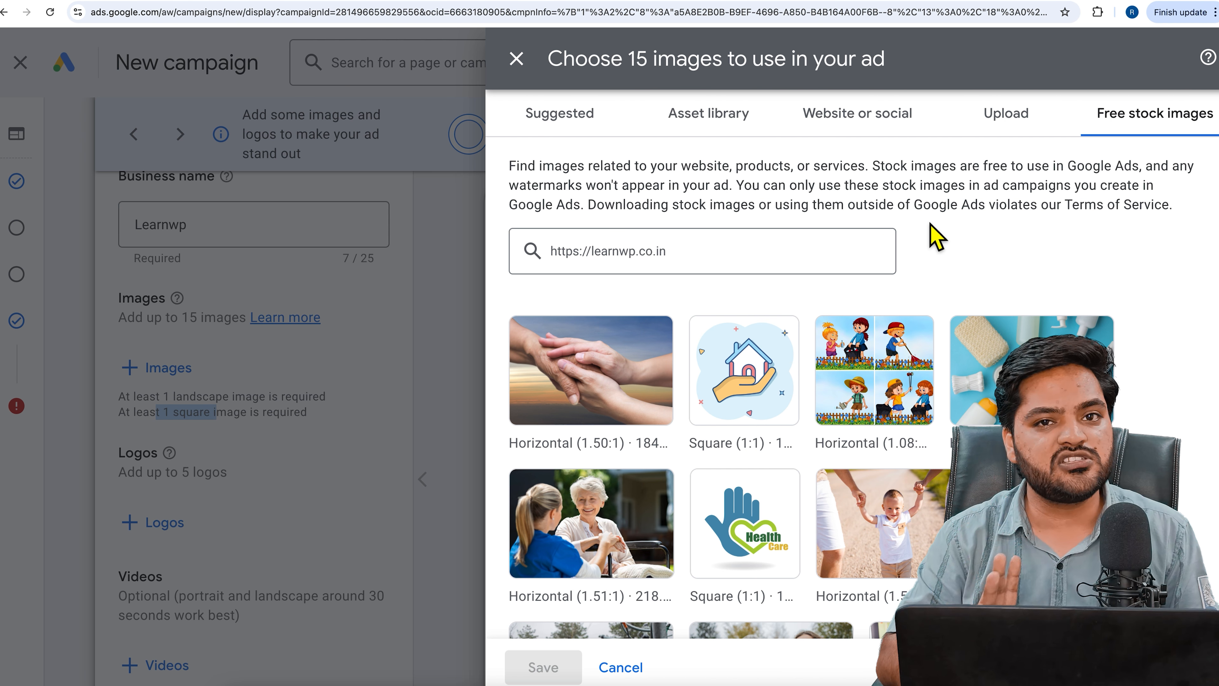
pyautogui.moveTo(795, 345)
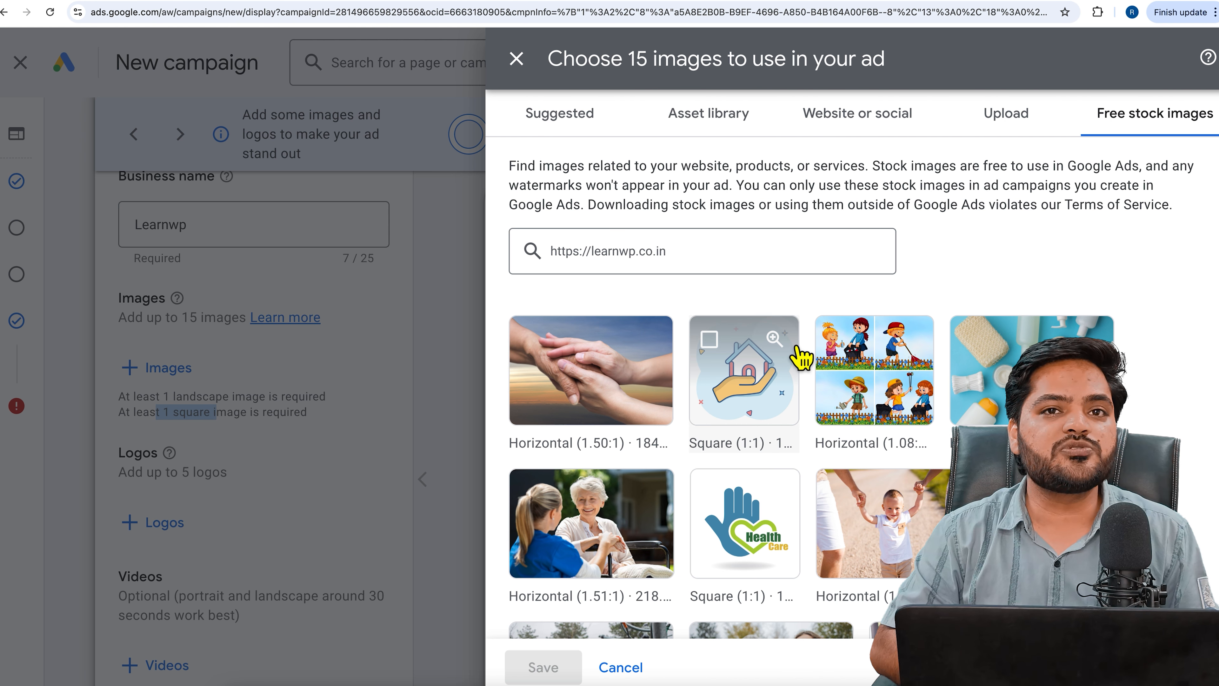
pyautogui.scroll(-2, 795, 345)
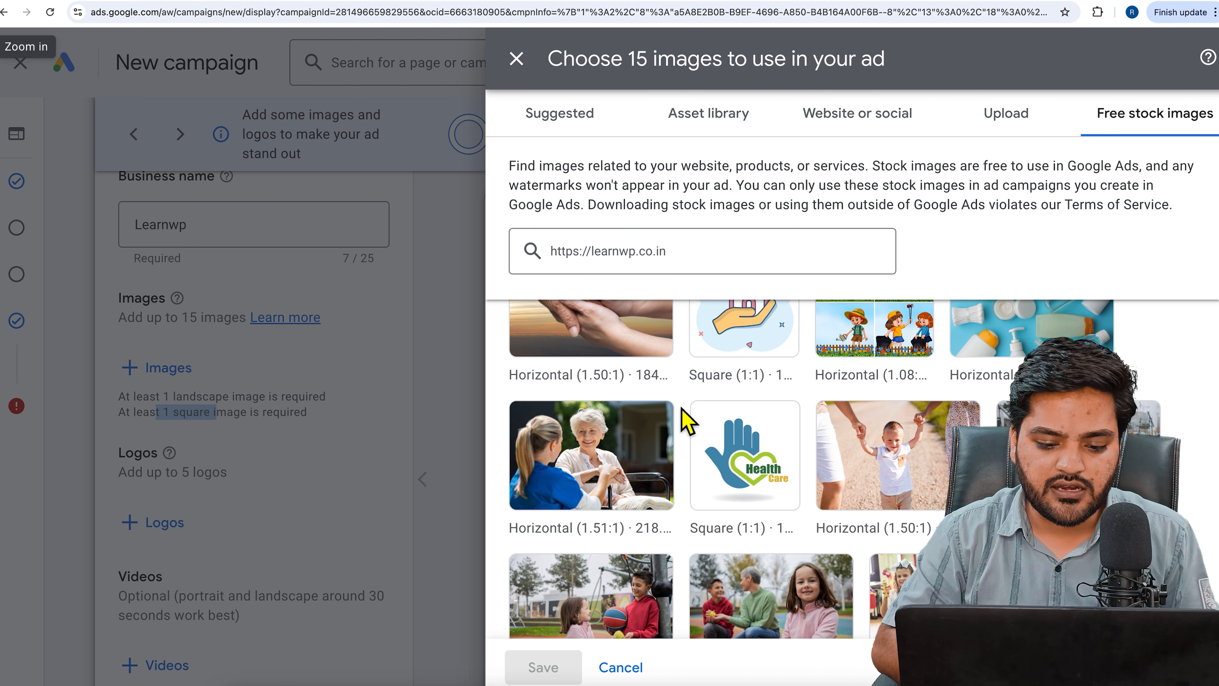
pyautogui.scroll(-2, 686, 516)
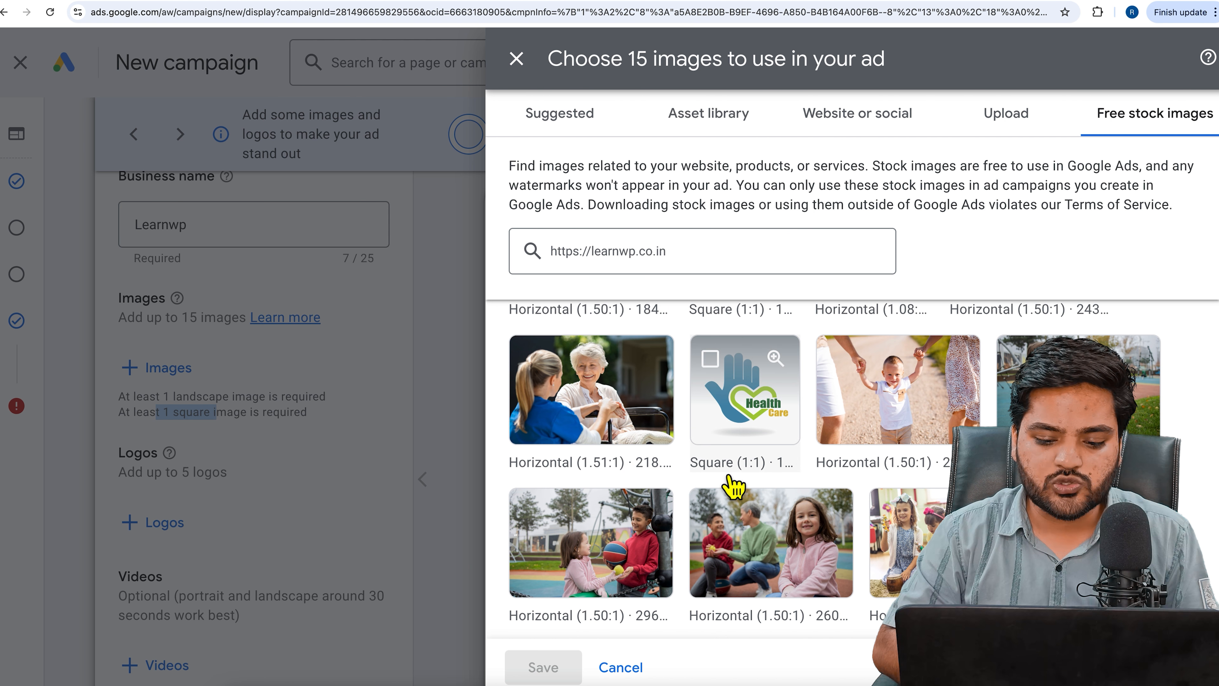
pyautogui.scroll(-1, 850, 475)
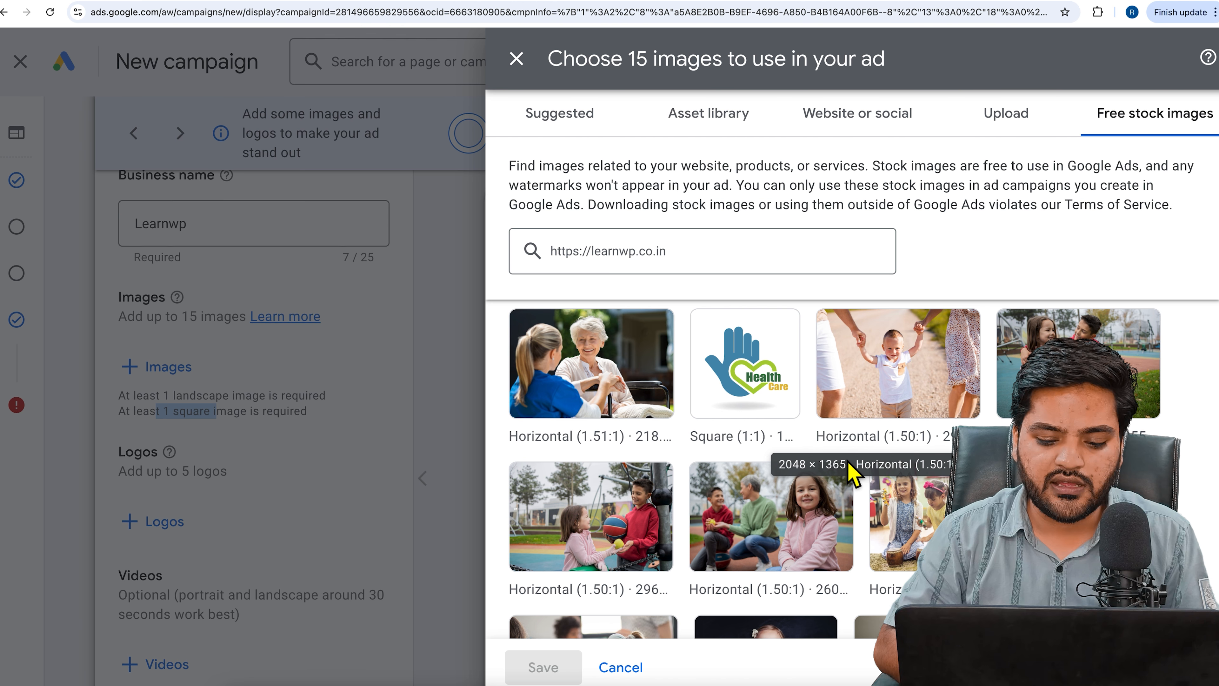
pyautogui.scroll(5, 802, 563)
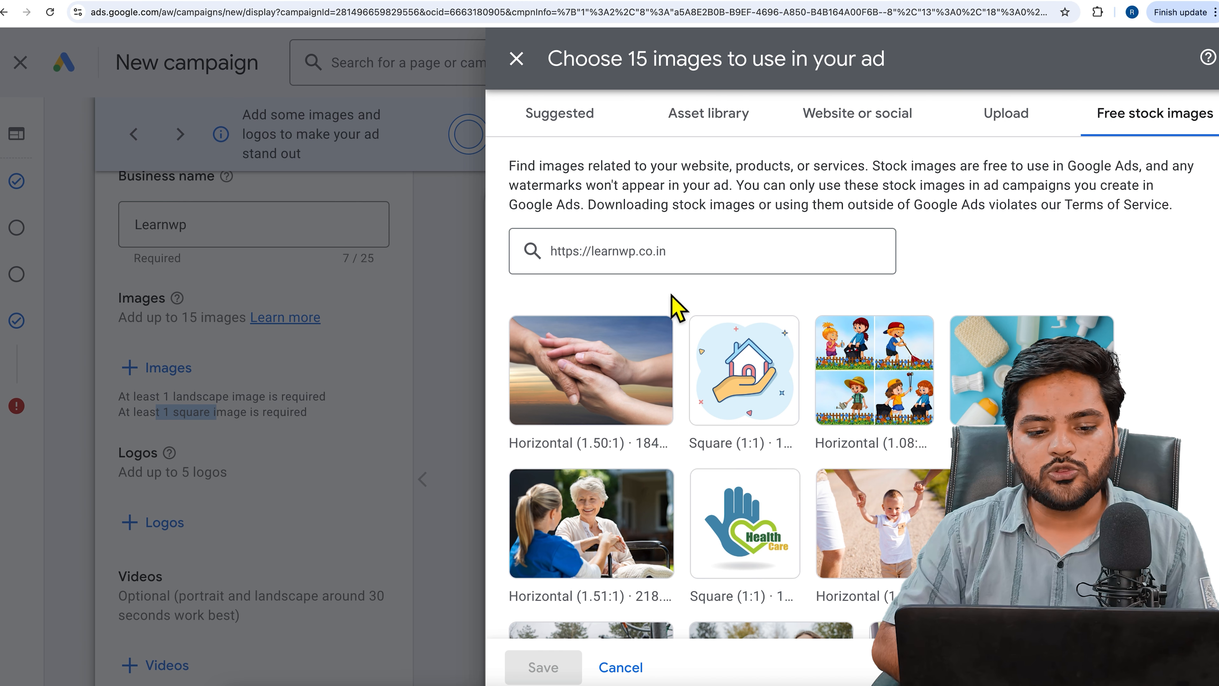
# Select all suggested images based on the final URL for the ad
pyautogui.click(584, 144)
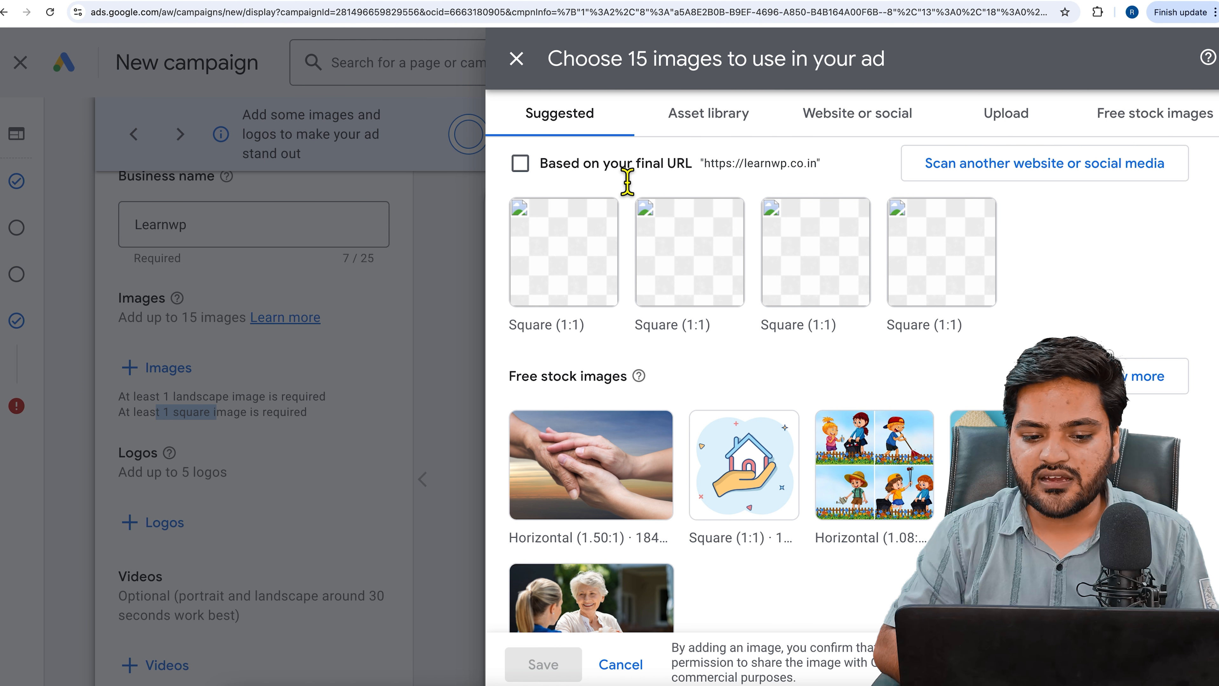
pyautogui.click(525, 168)
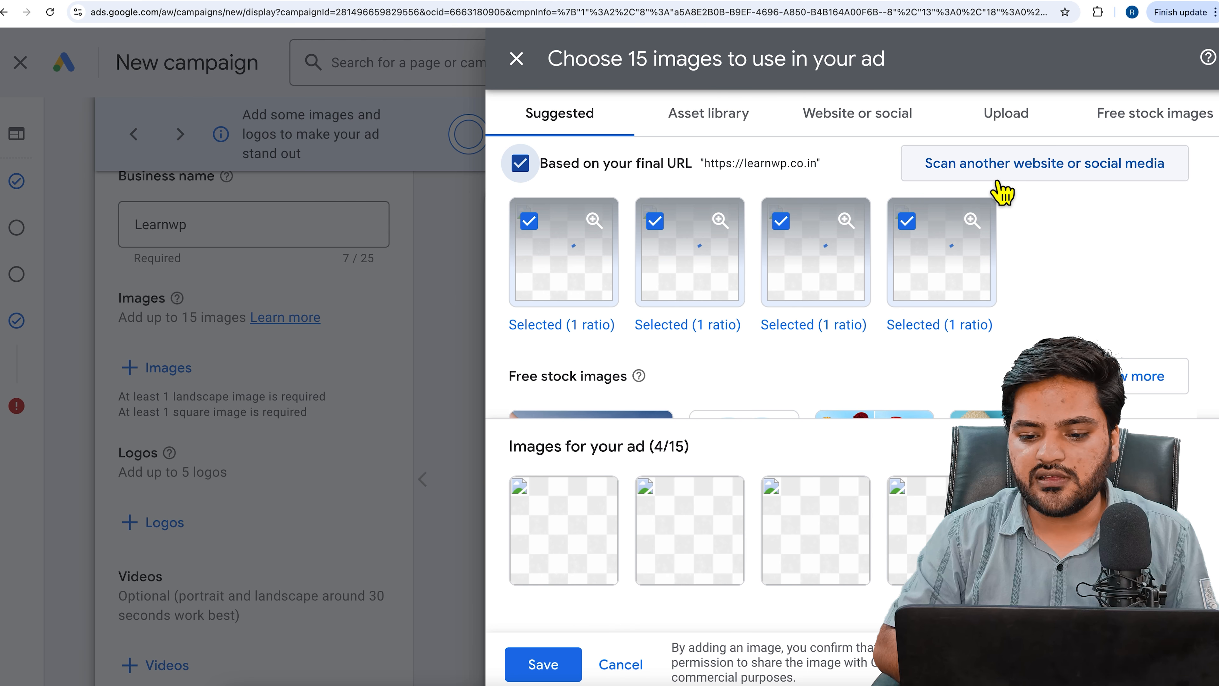
pyautogui.scroll(-2, 686, 298)
pyautogui.scroll(2, 686, 297)
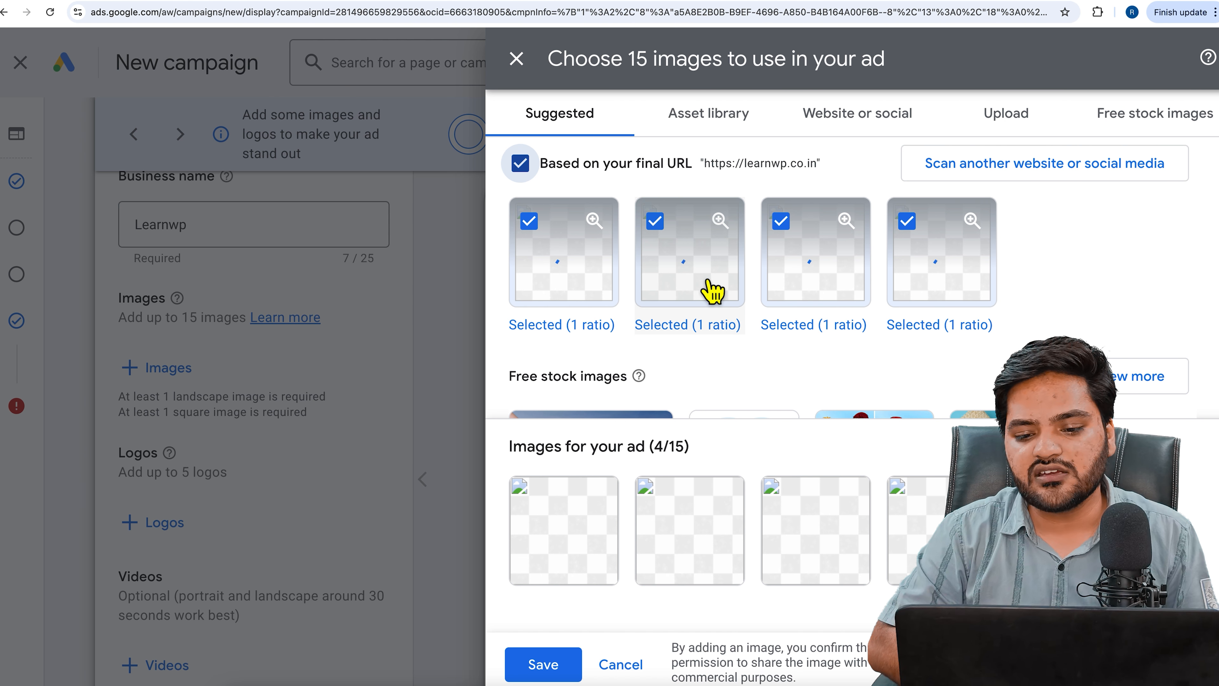
pyautogui.click(859, 126)
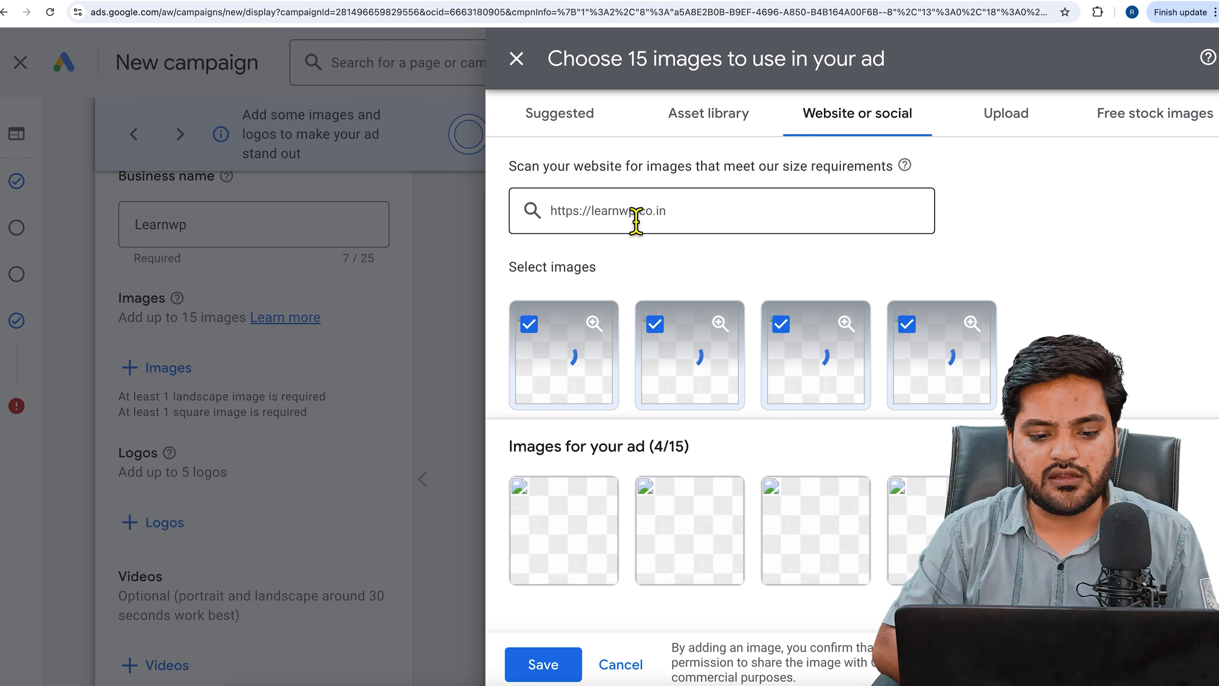
pyautogui.scroll(-2, 675, 313)
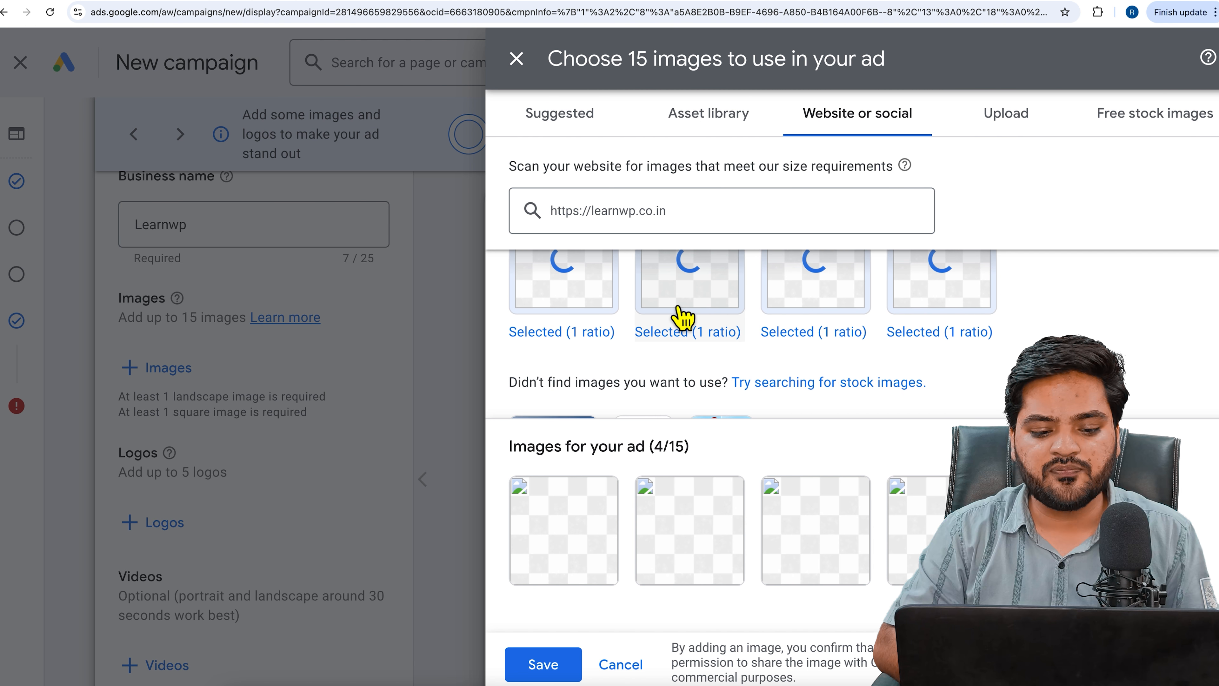
pyautogui.scroll(-2, 672, 352)
pyautogui.scroll(4, 691, 351)
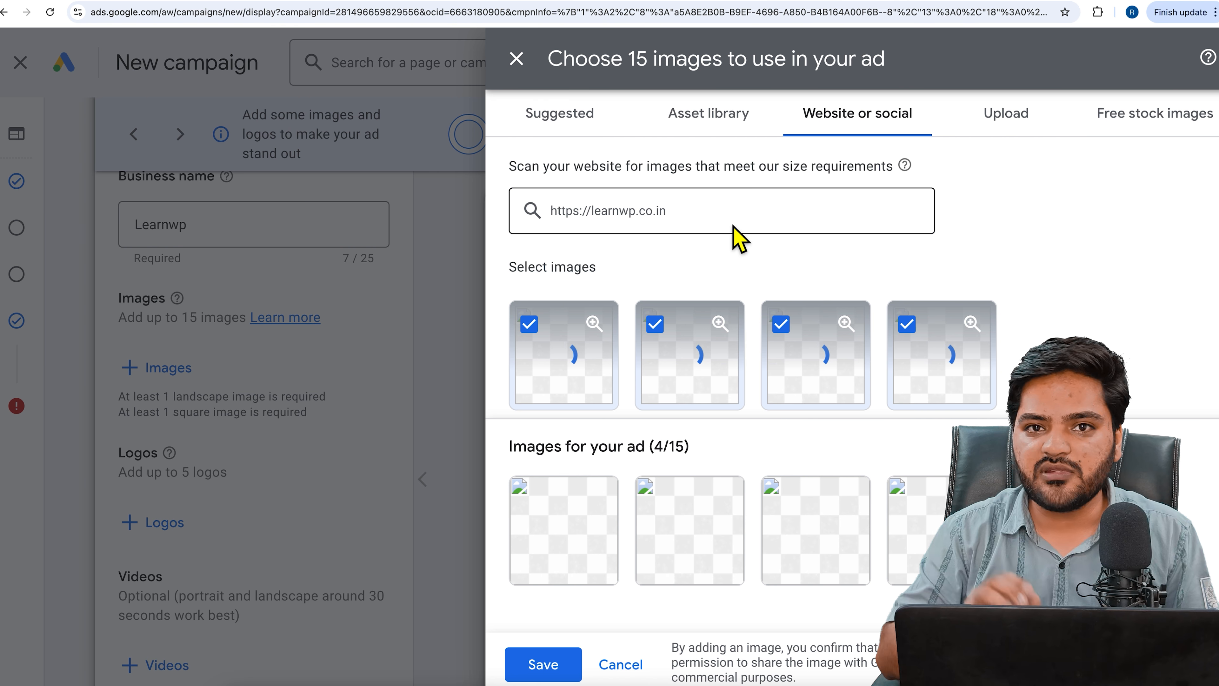
# Upload imgpsh_fullsize_anim (2).png and imgpsh_fullsize_anim (3).png from the Downloads folder as ad images
pyautogui.click(1029, 127)
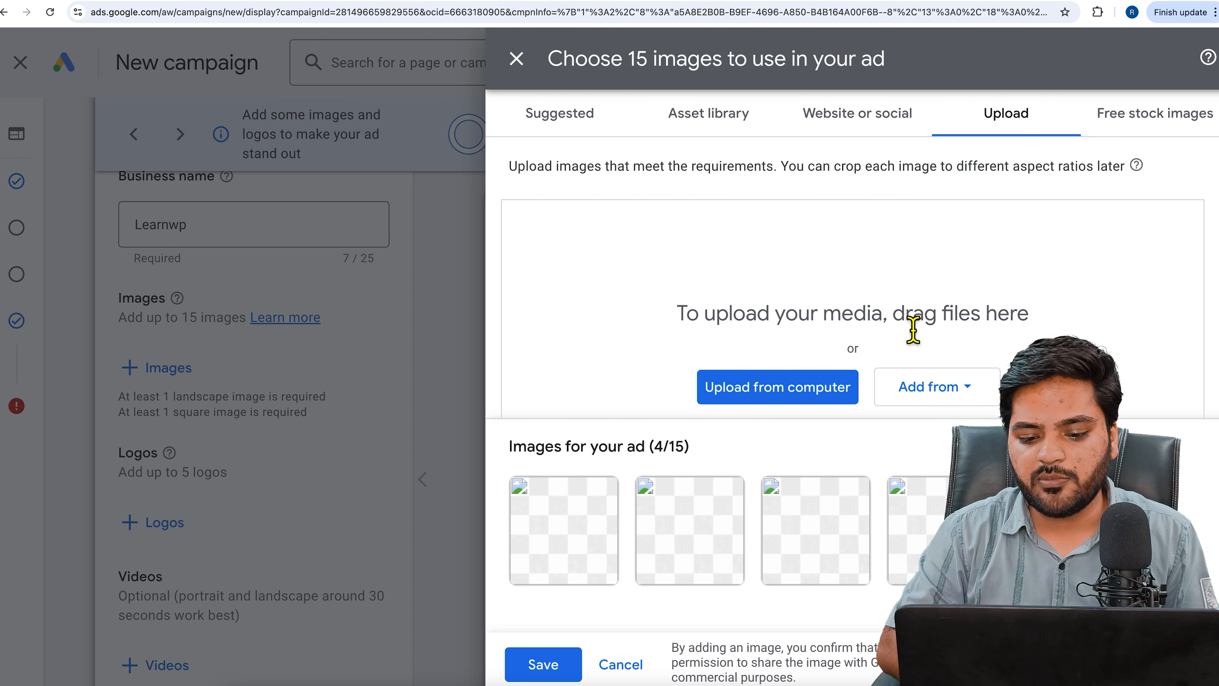
pyautogui.click(777, 398)
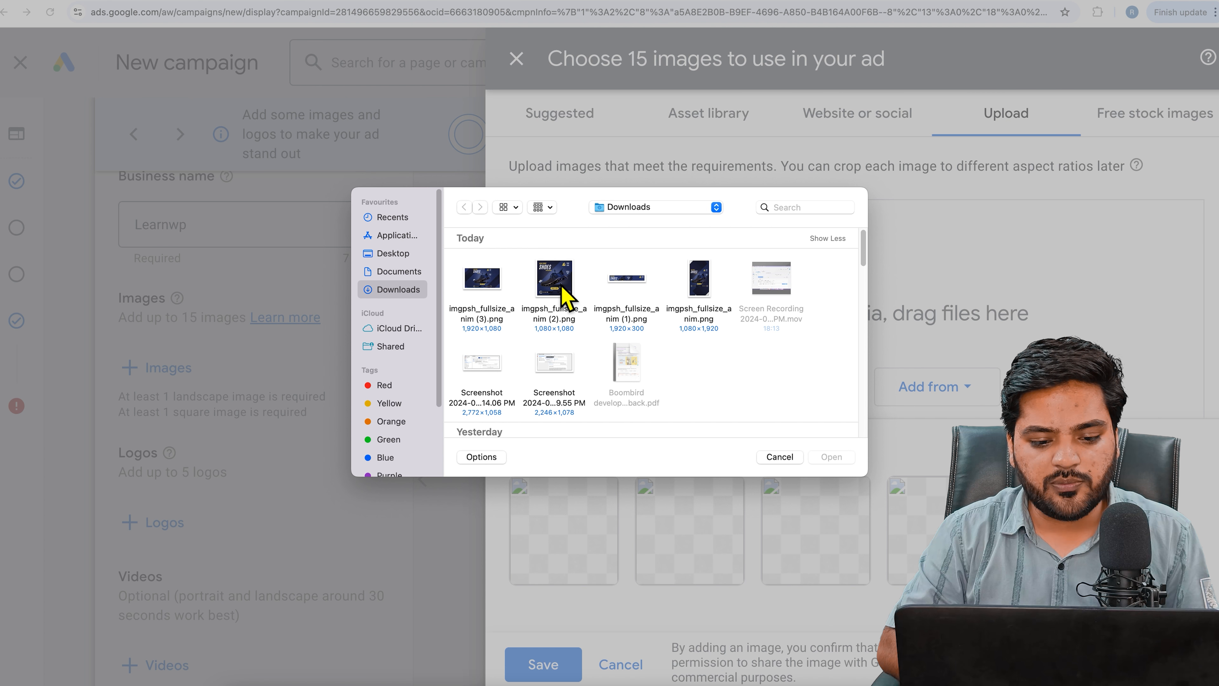
pyautogui.click(552, 286)
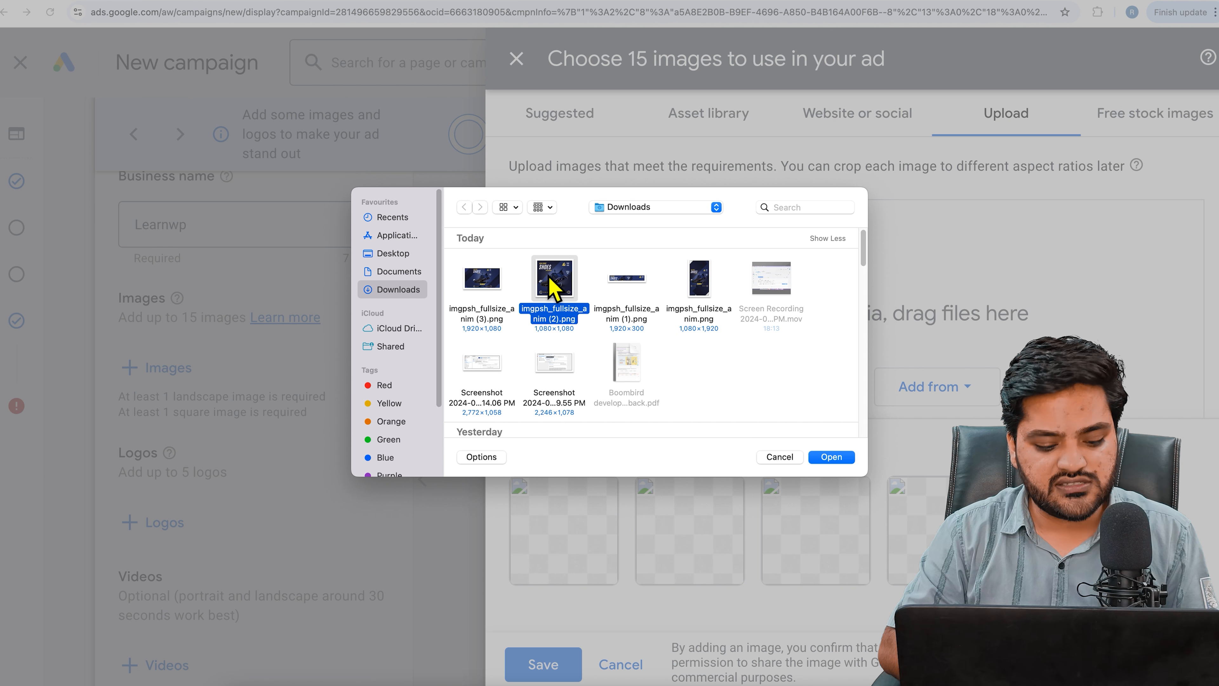
pyautogui.keyDown('super'); pyautogui.click(490, 286); pyautogui.keyUp('super')
pyautogui.click(827, 459)
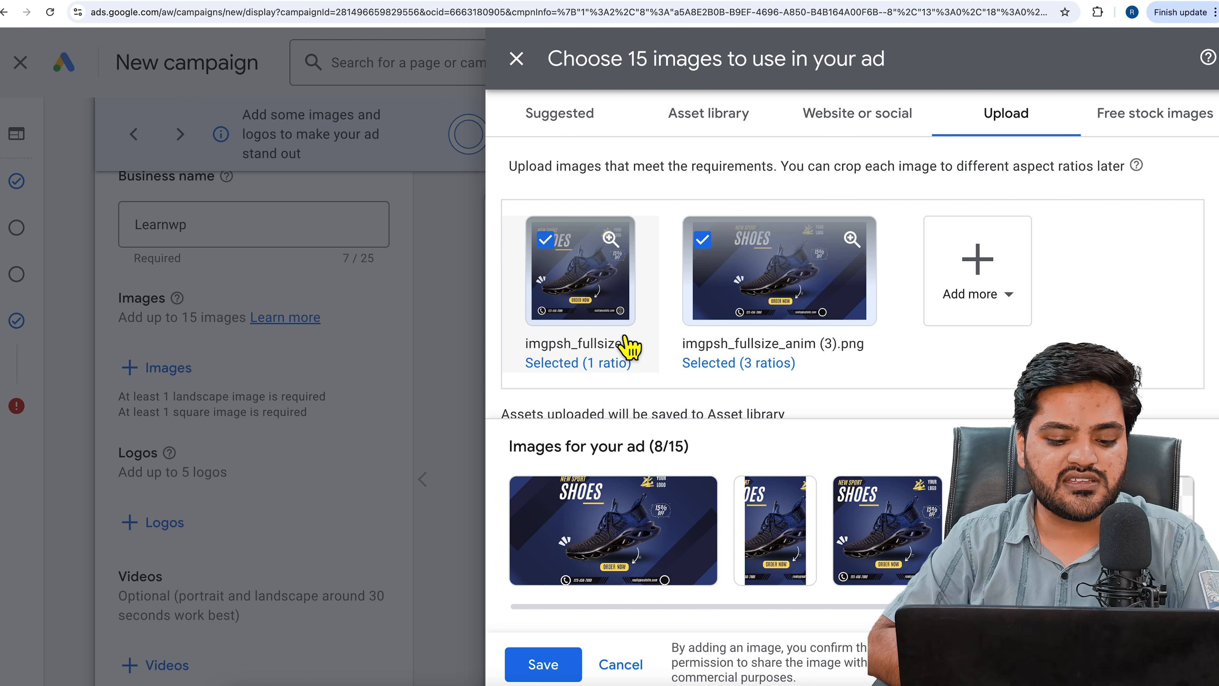
# Review the full set of images selected for the ad and save the selection
pyautogui.moveTo(655, 449); pyautogui.dragTo(698, 461)
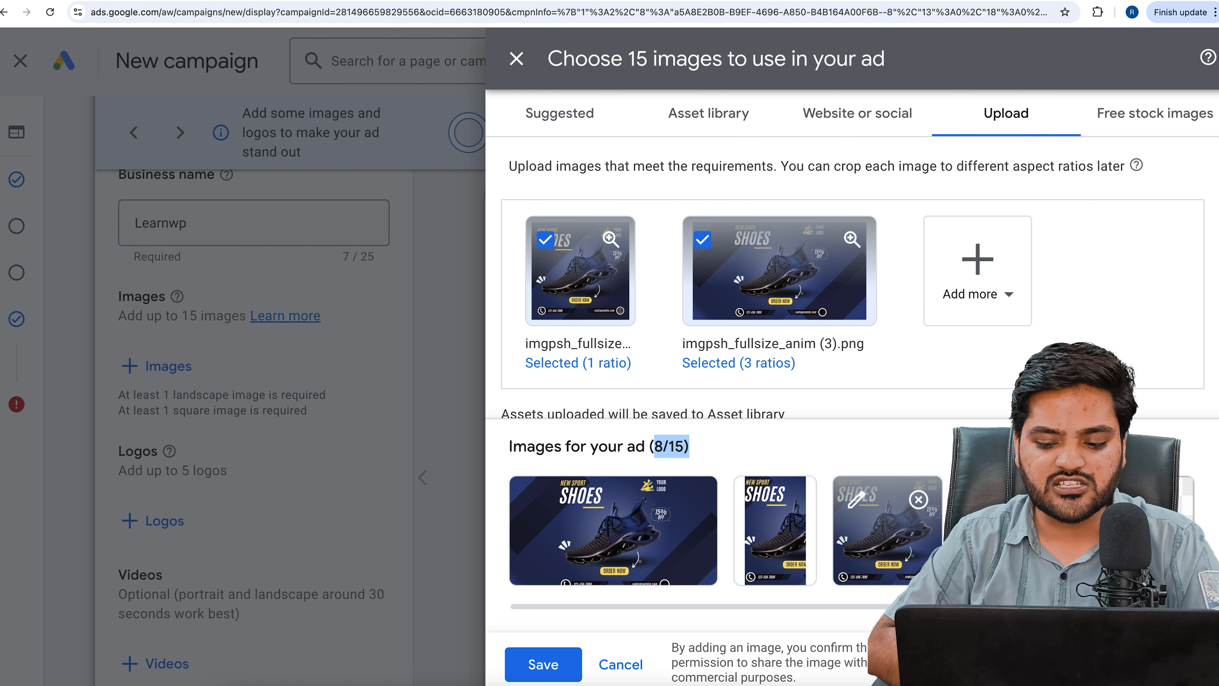
pyautogui.click(1197, 465)
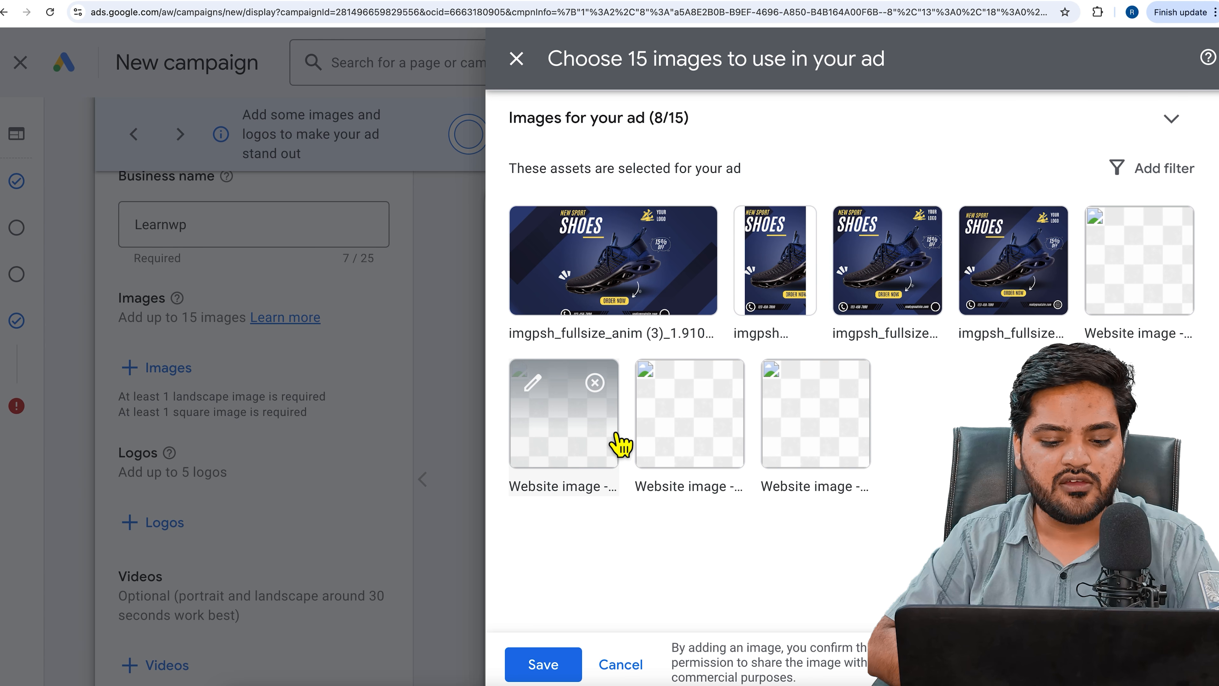
pyautogui.click(1176, 122)
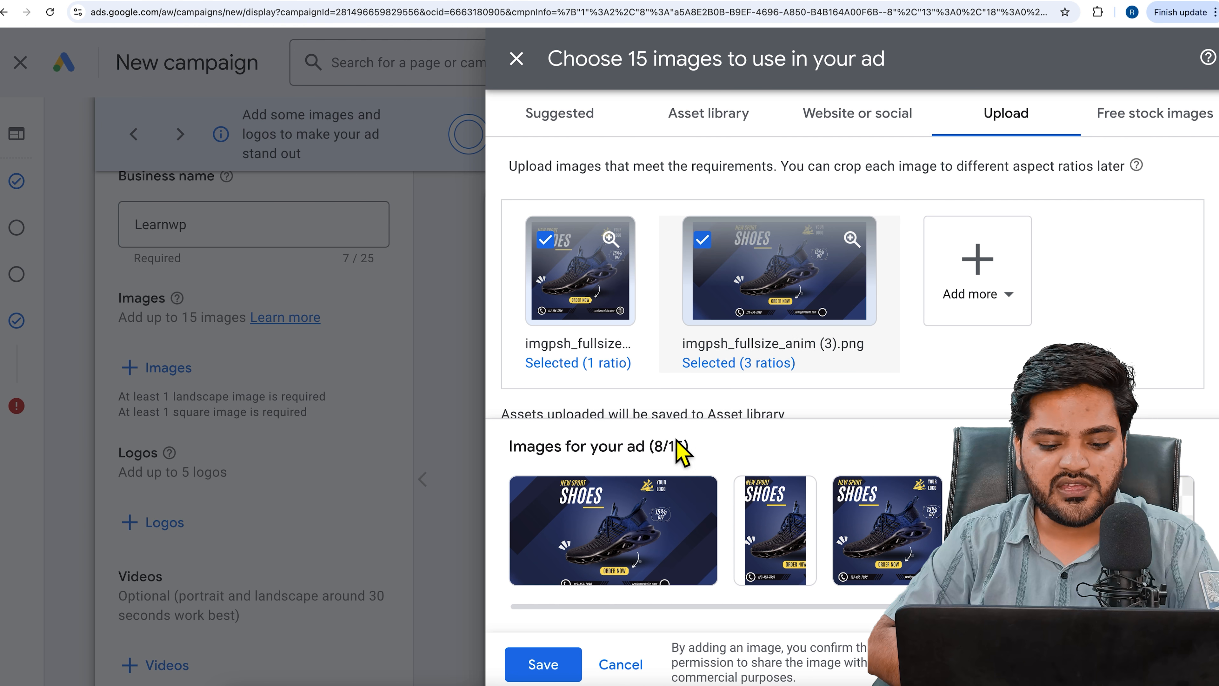
pyautogui.click(573, 671)
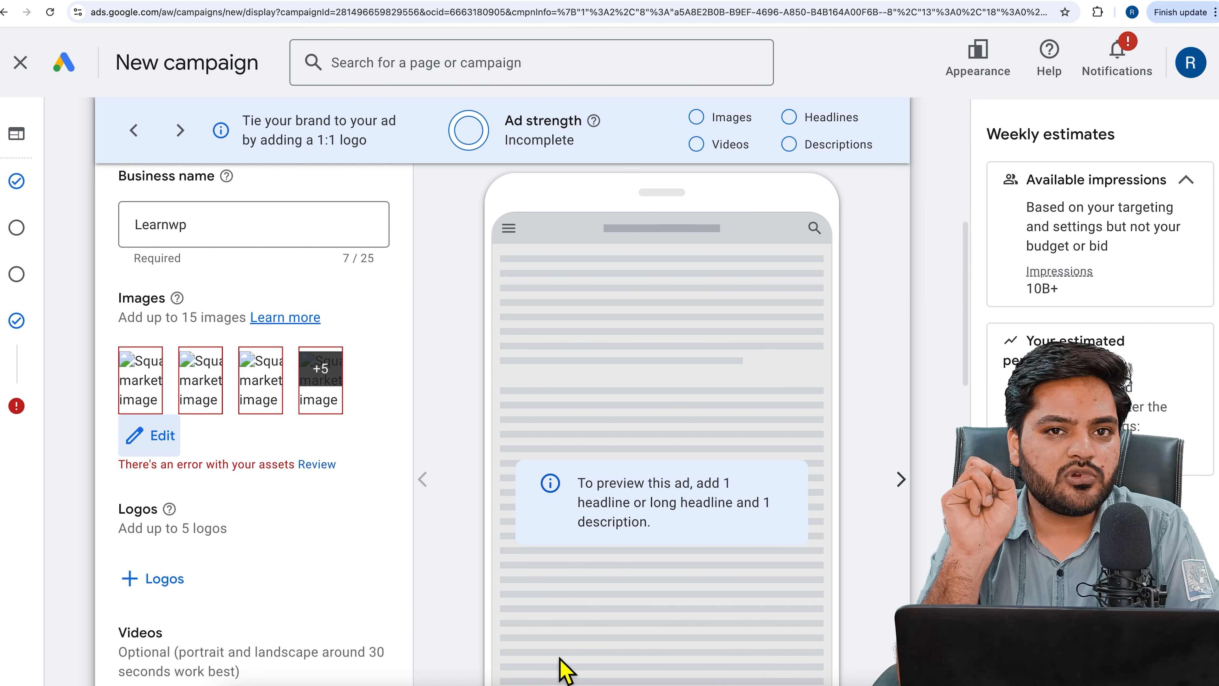
# Check the ad preview for the Gmail, YouTube and Display placements
pyautogui.scroll(3, 477, 512)
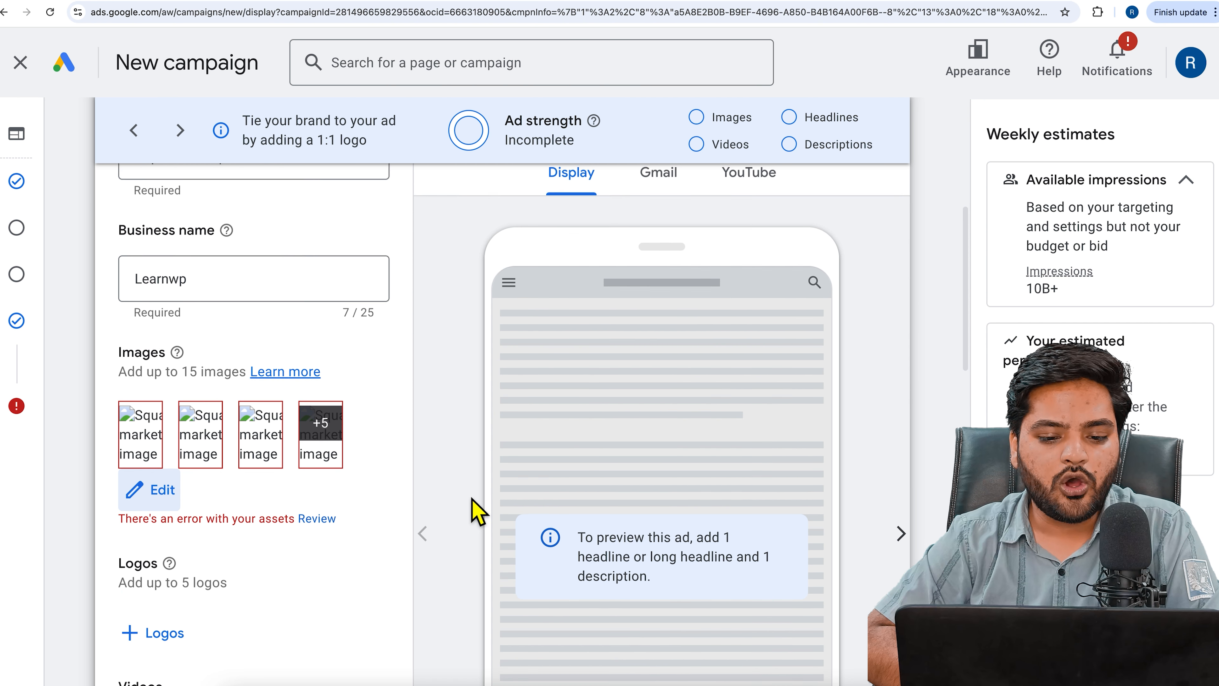
pyautogui.scroll(3, 507, 369)
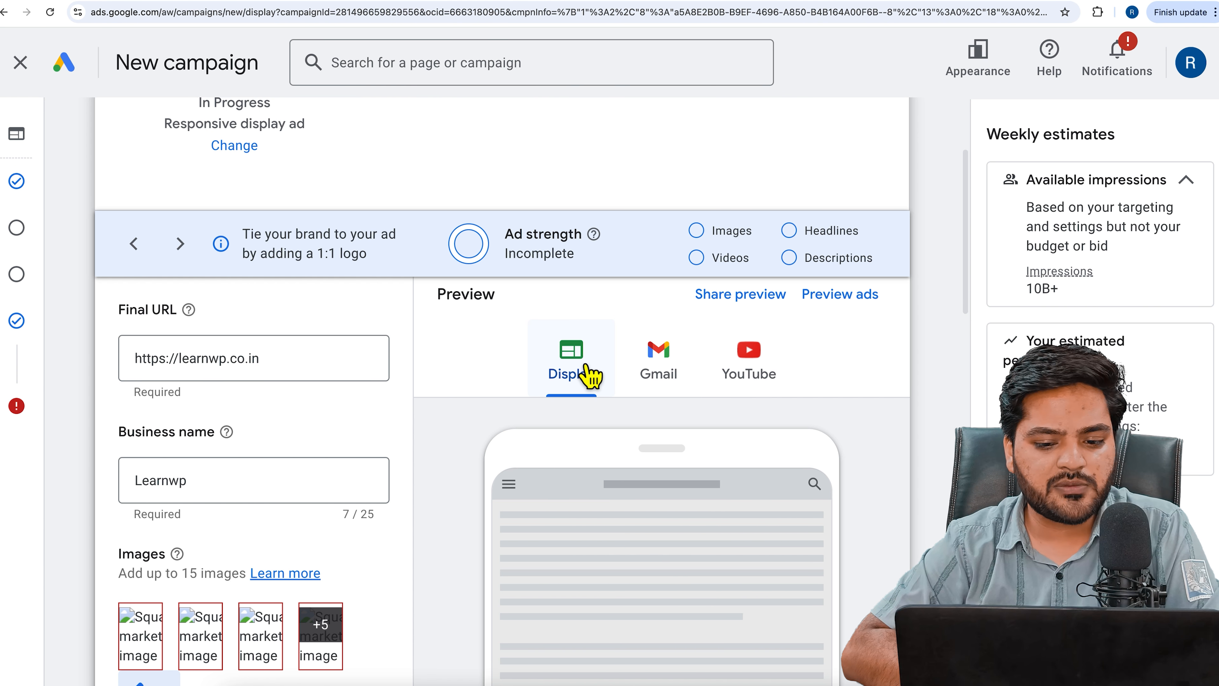
pyautogui.click(677, 382)
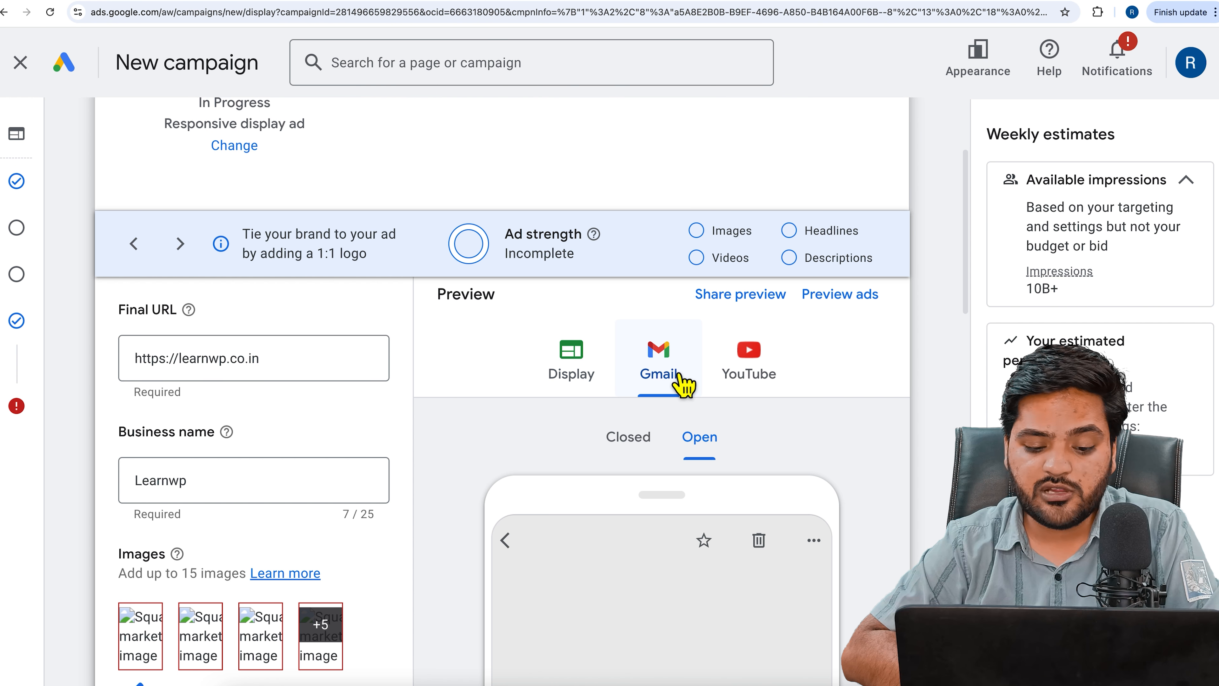
pyautogui.scroll(-1, 682, 383)
pyautogui.click(758, 358)
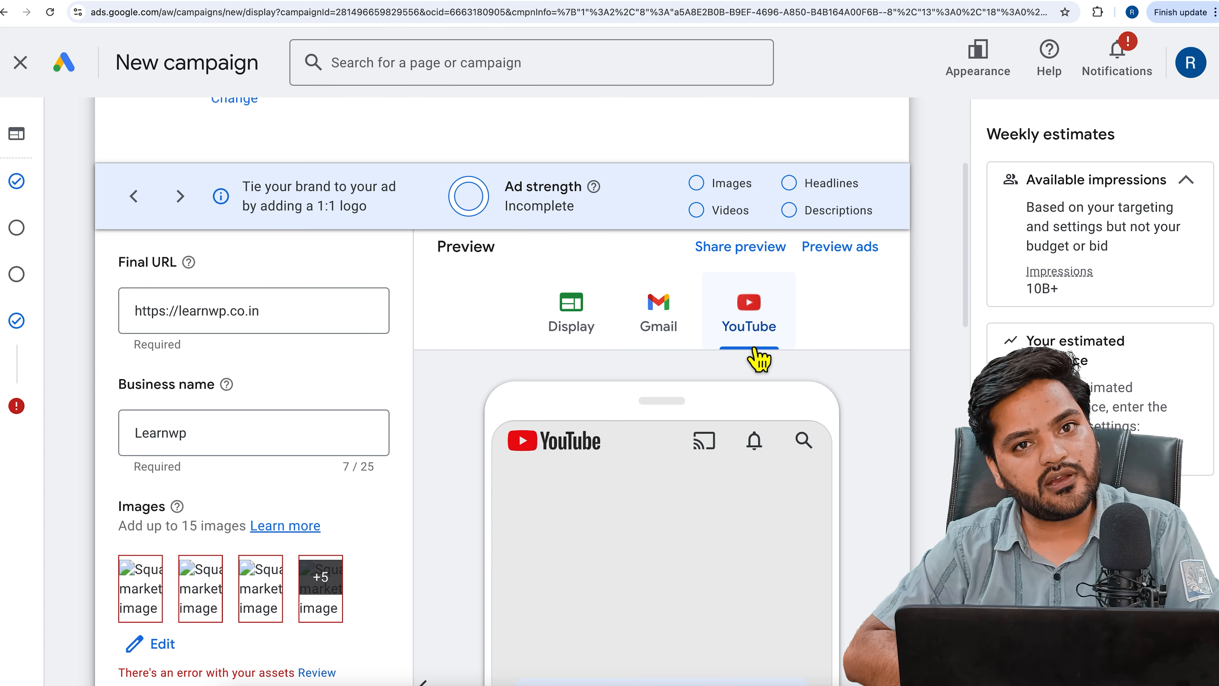
pyautogui.click(622, 345)
pyautogui.scroll(-3, 616, 342)
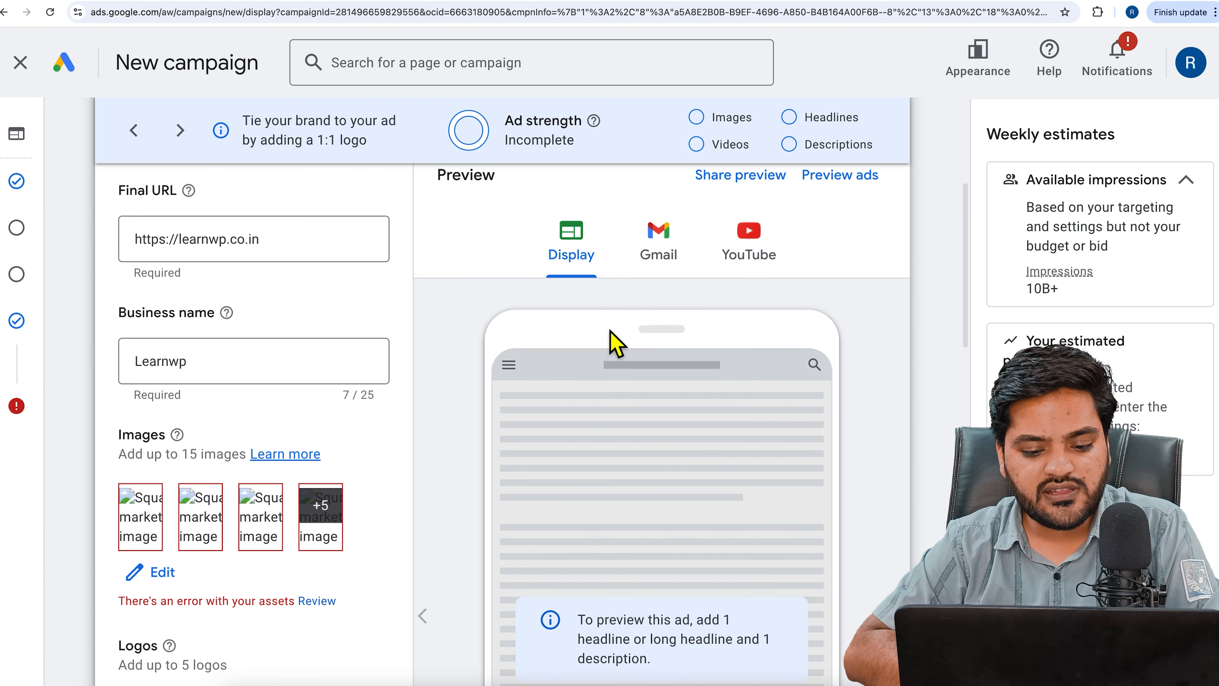
# Remove the images with errors from the ad's image selection and save the remaining ones
pyautogui.scroll(-3, 600, 449)
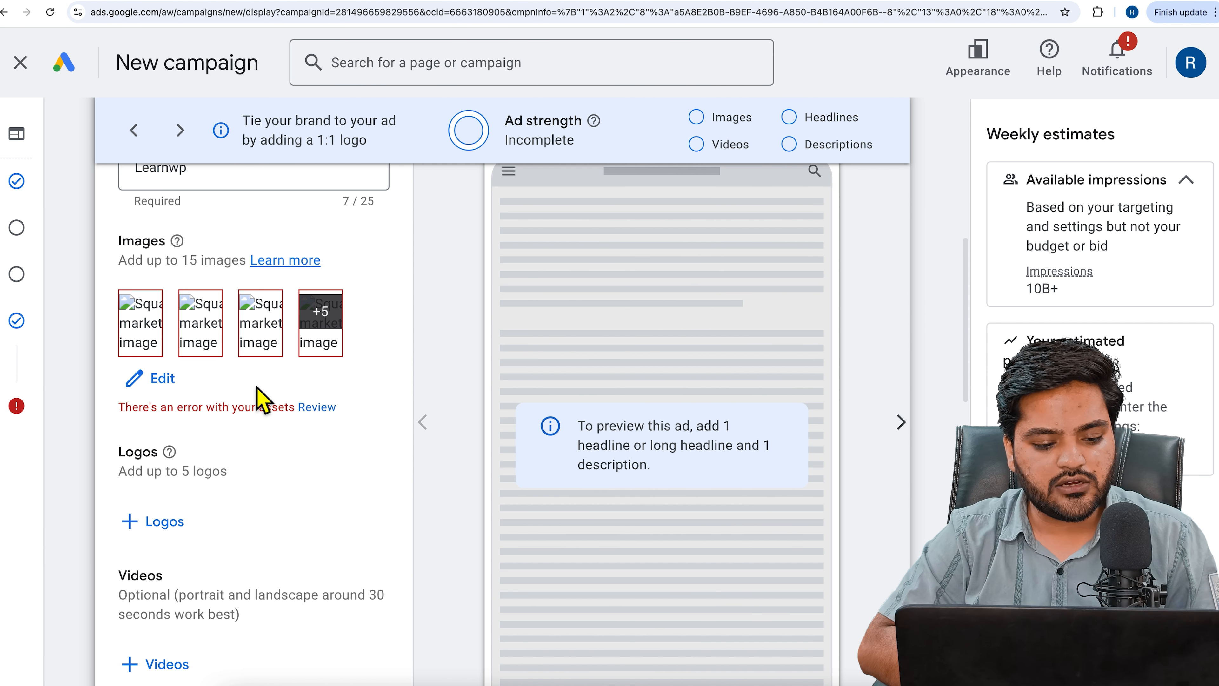
pyautogui.click(318, 408)
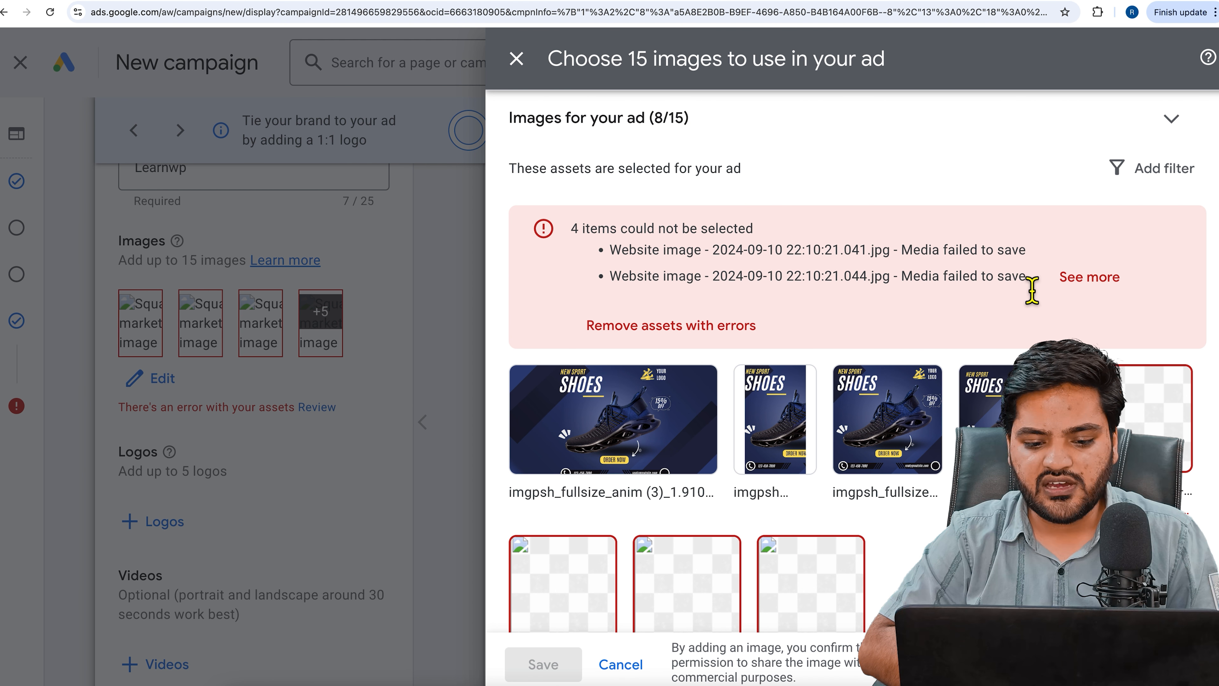
pyautogui.click(711, 326)
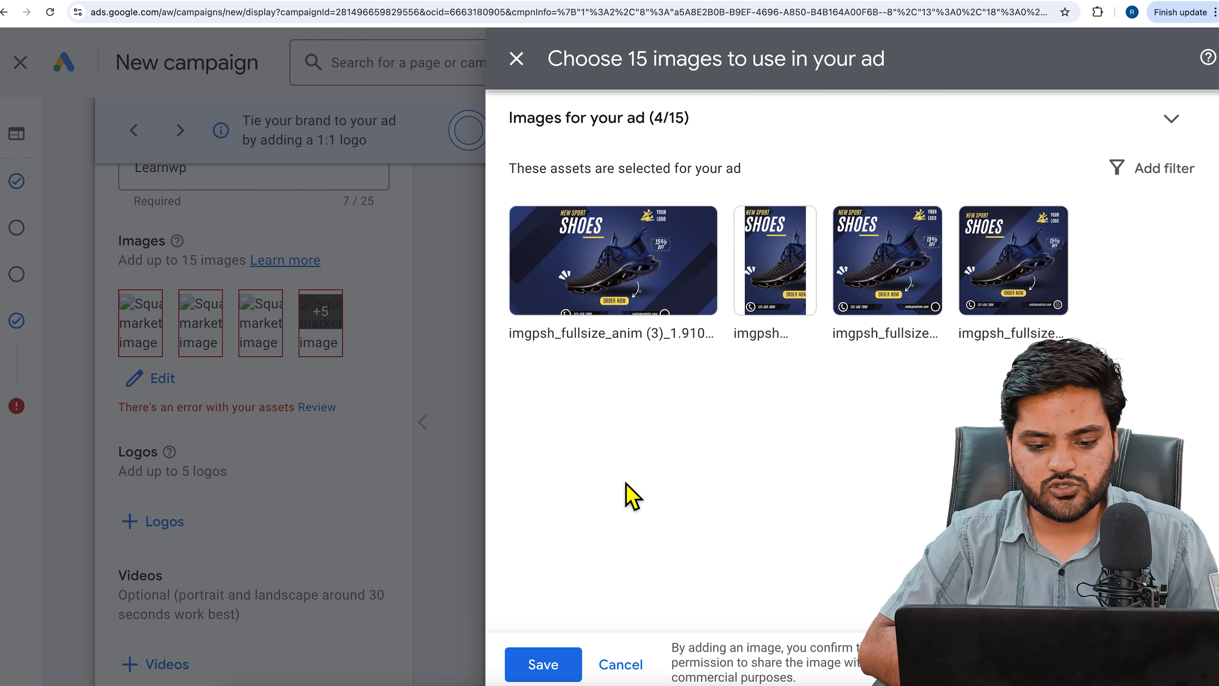
pyautogui.click(552, 663)
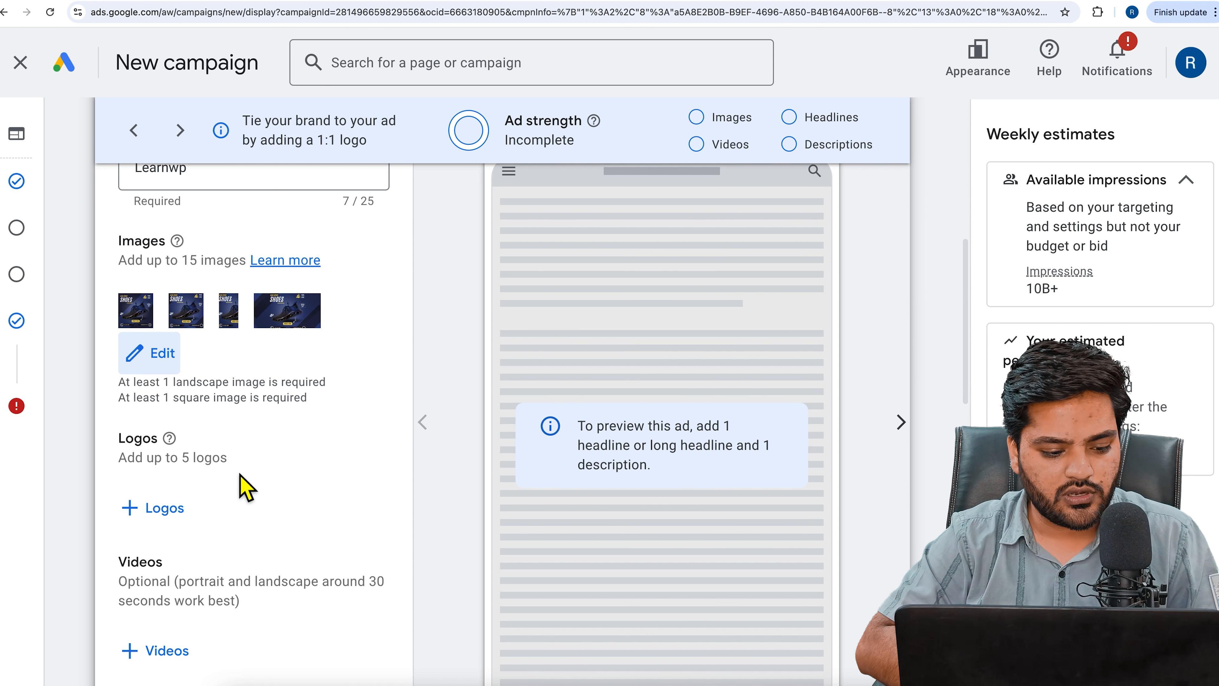
# Look through the asset library, website scan and upload sources for ad logos, then close the logo selection without choosing any
pyautogui.scroll(-1, 239, 484)
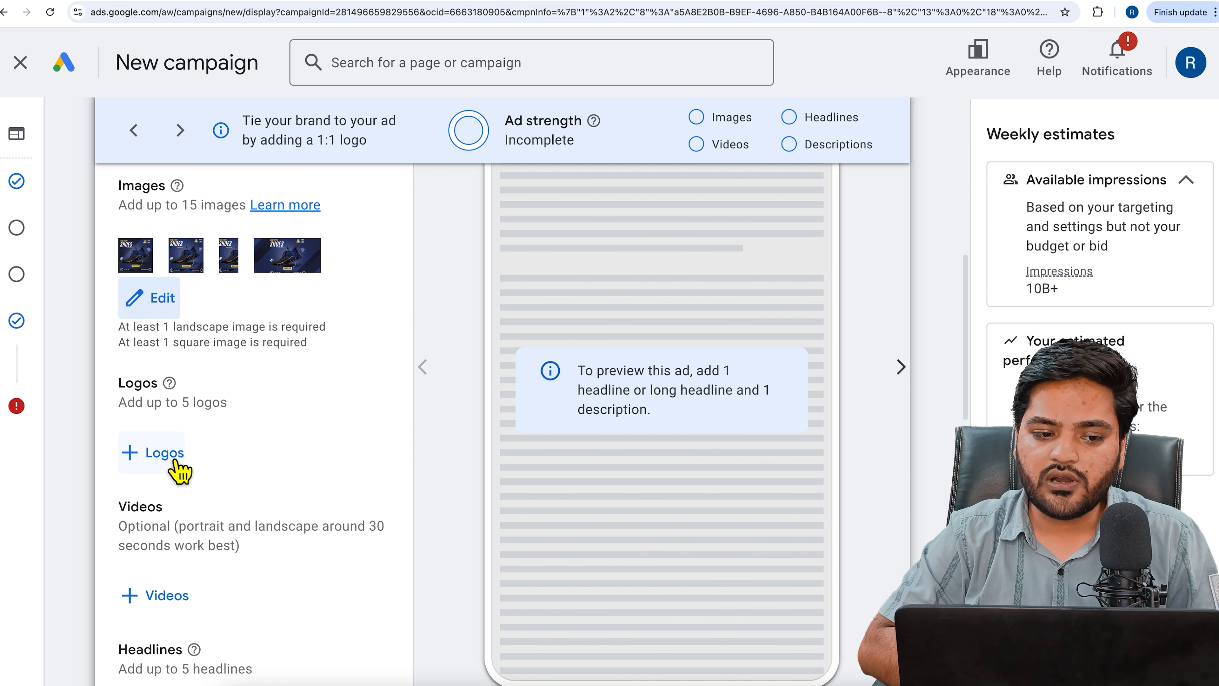
pyautogui.click(177, 462)
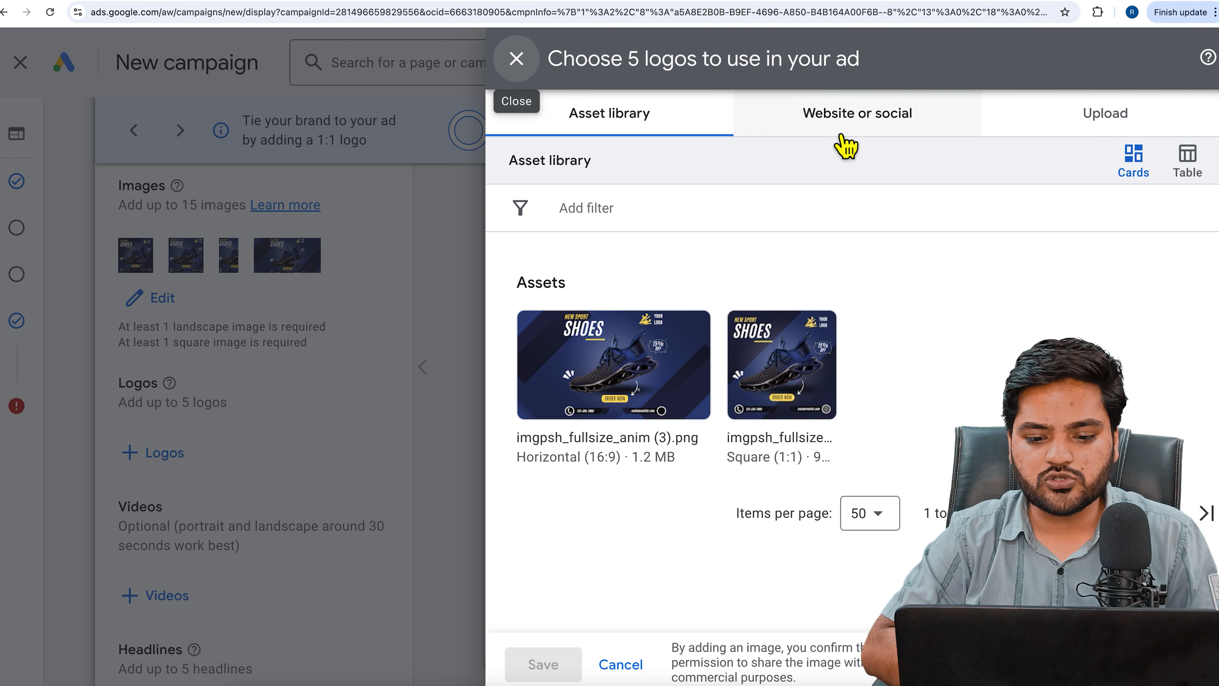
pyautogui.click(863, 125)
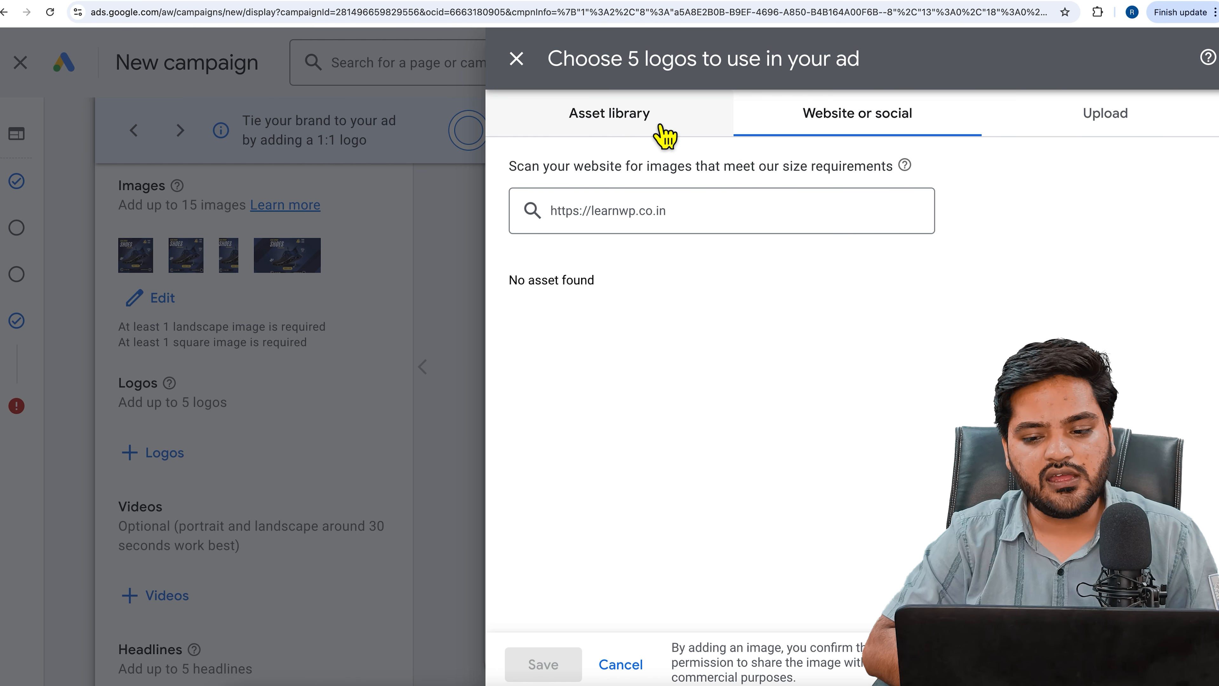
pyautogui.click(662, 127)
pyautogui.click(1119, 125)
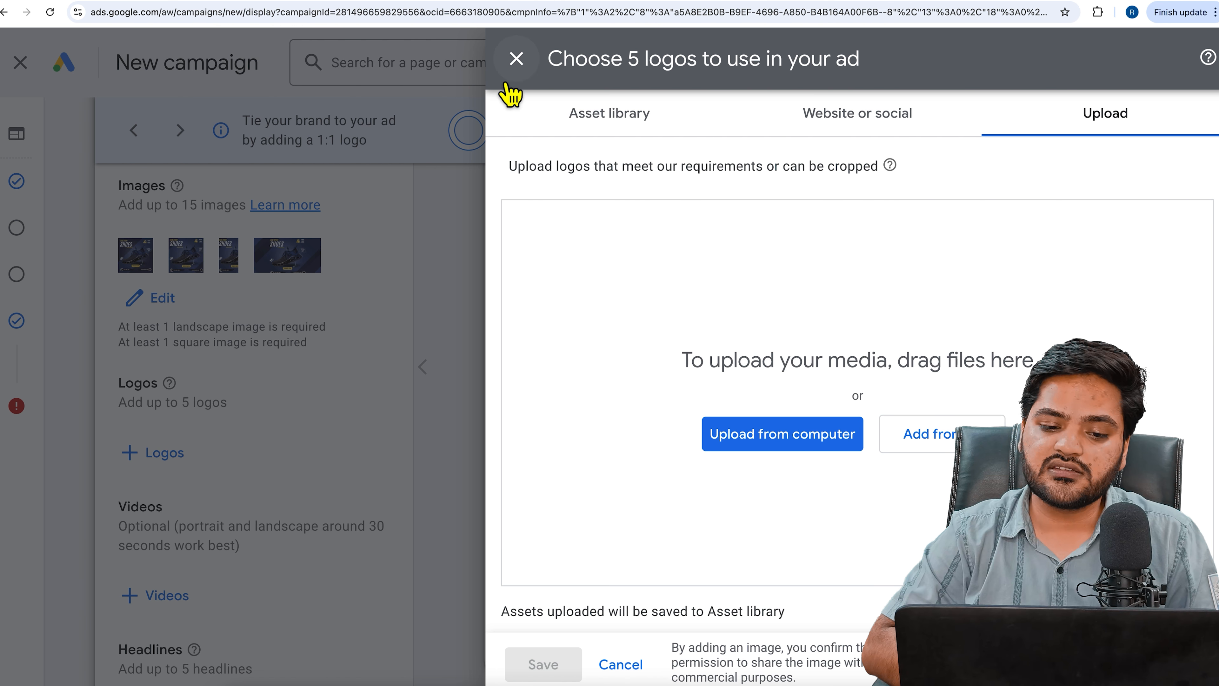
pyautogui.click(516, 58)
# Open learnwp.co.in in the browser to check the website, then return to the Google Ads campaign
pyautogui.click(457, 4)
pyautogui.click(455, 12)
pyautogui.write('learnwp.co.in')
pyautogui.press('Return')
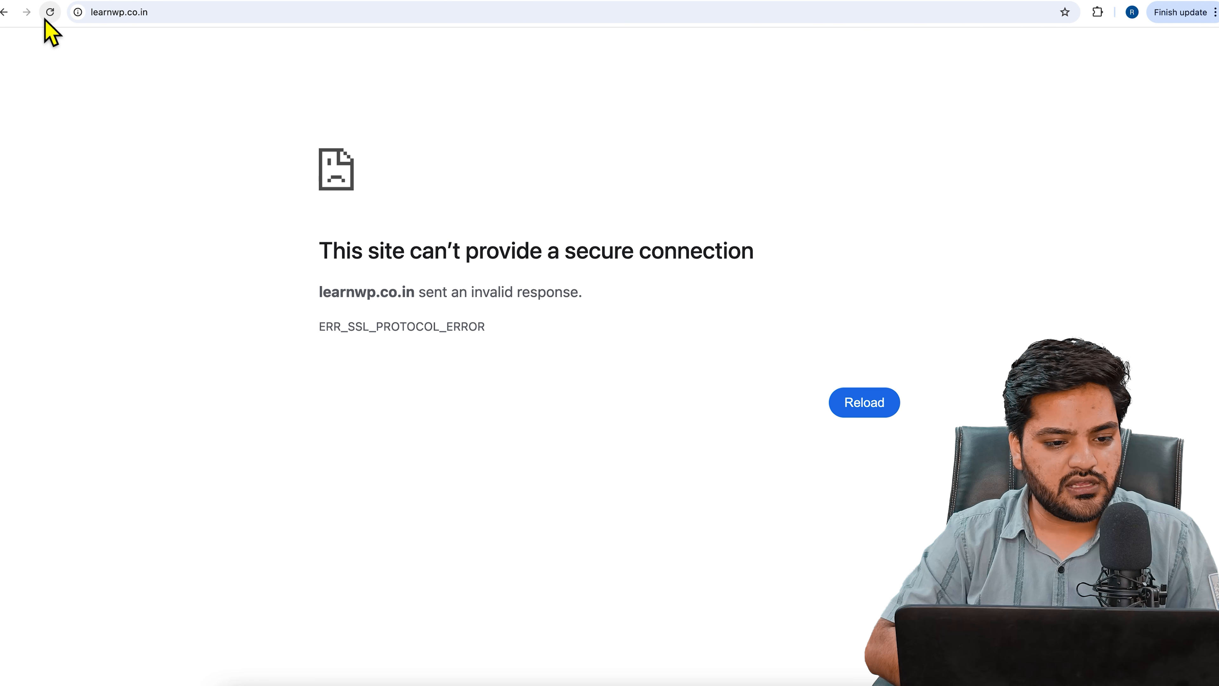
pyautogui.click(136, 1)
# Review the ad form's logo, video, headline and long headline fields, including their character limits, and the selected images
pyautogui.scroll(-3, 267, 455)
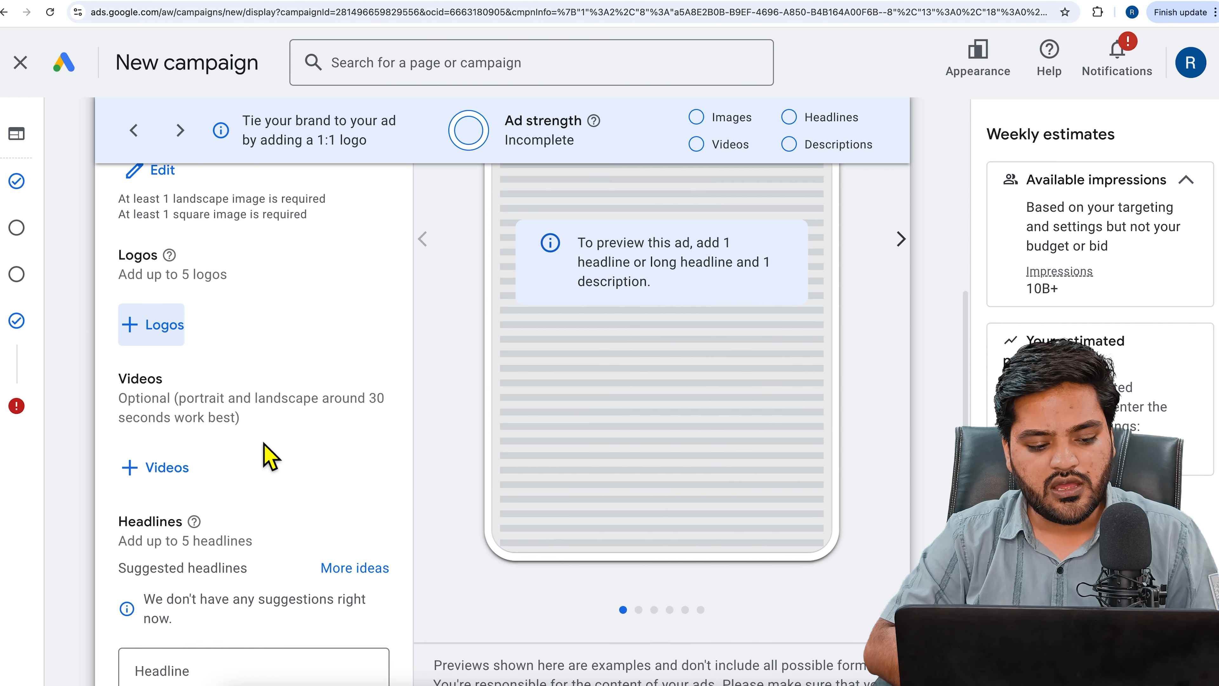
pyautogui.scroll(-2, 269, 456)
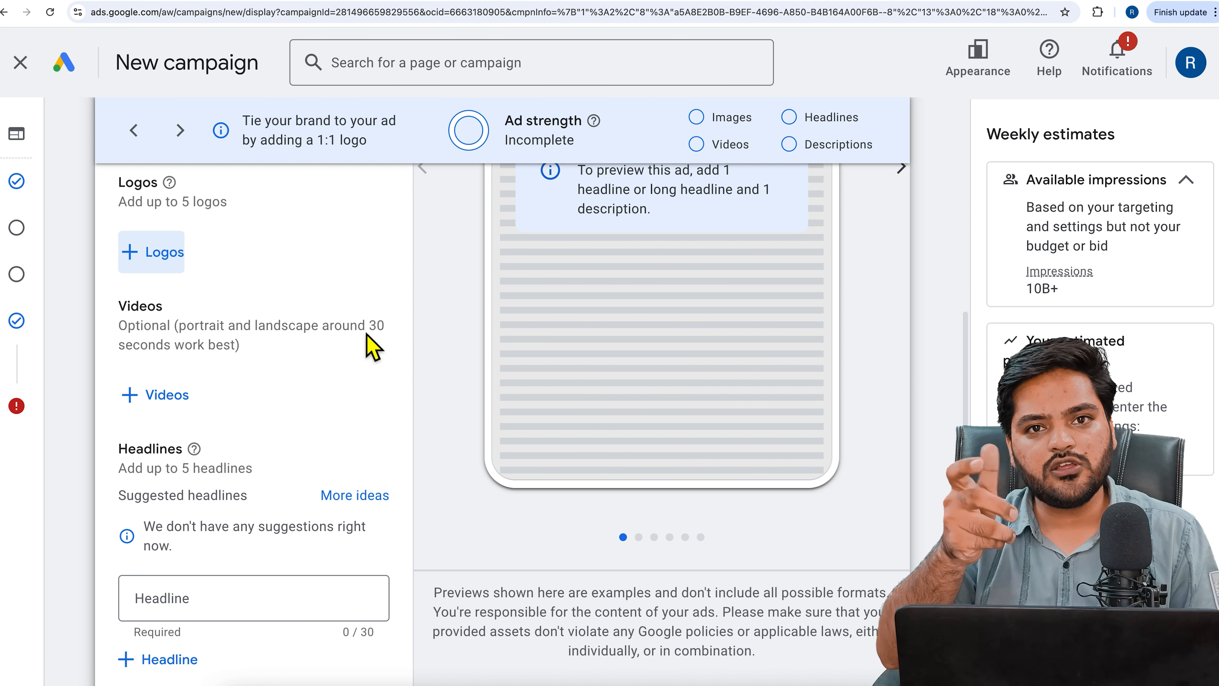
pyautogui.scroll(-4, 372, 345)
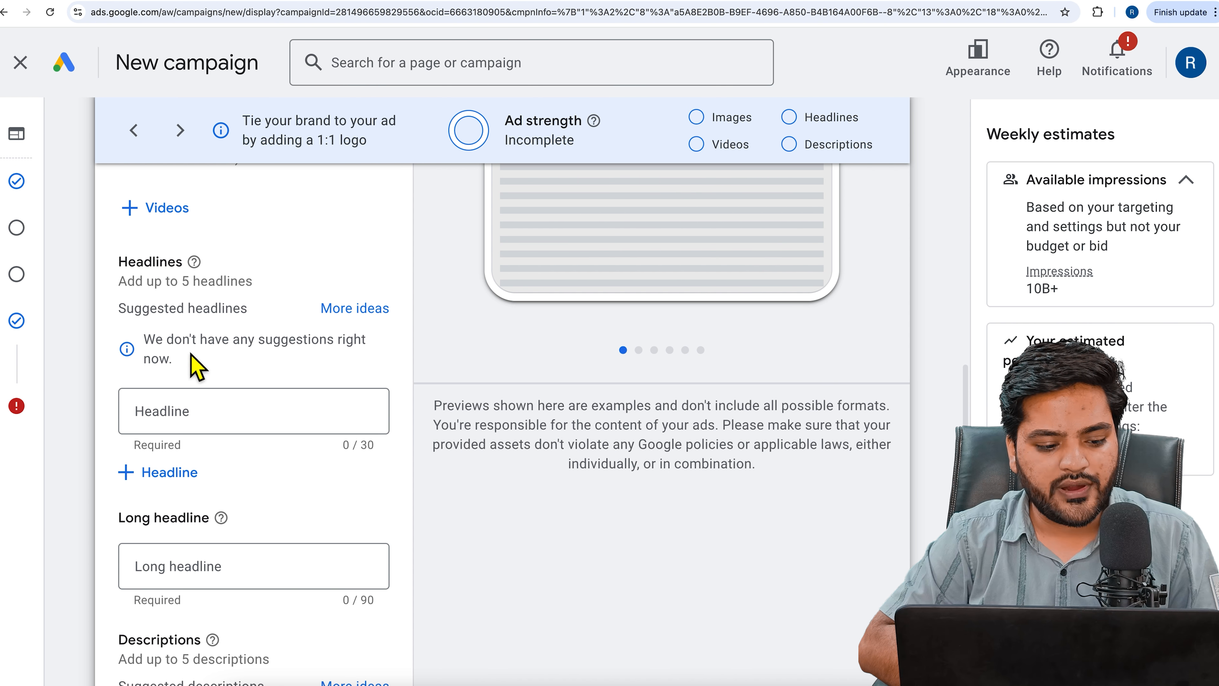
pyautogui.scroll(-1, 216, 384)
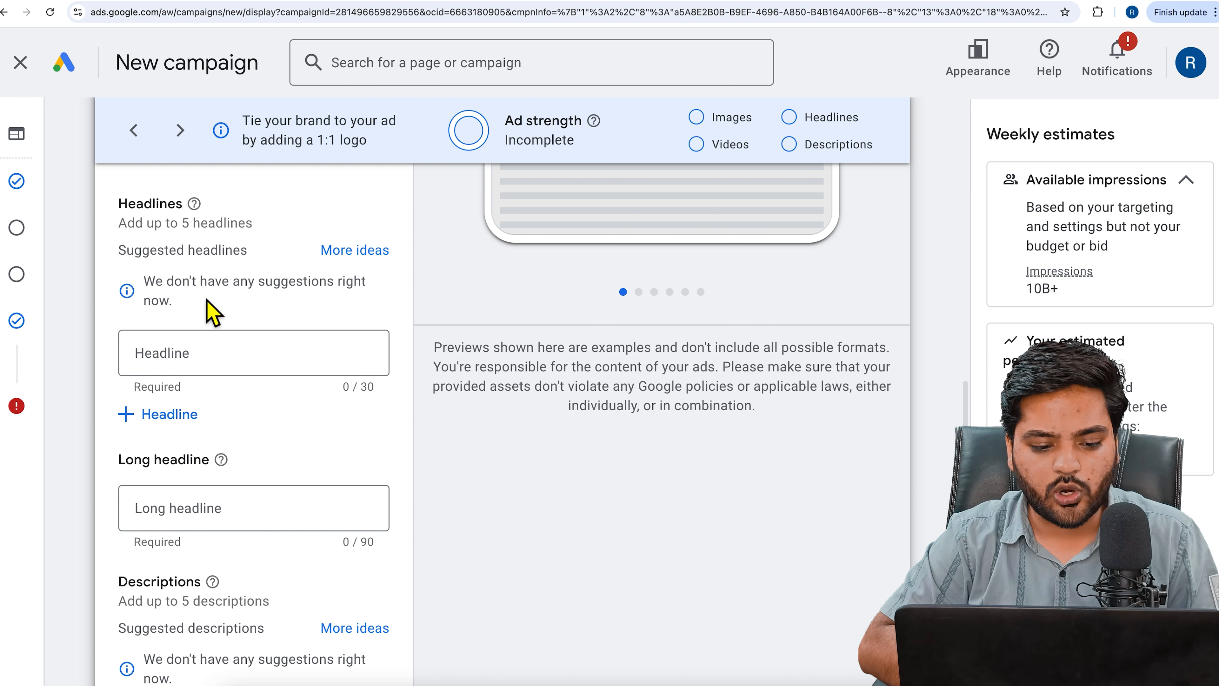
pyautogui.click(358, 370)
pyautogui.click(361, 528)
pyautogui.scroll(2, 423, 499)
pyautogui.scroll(6, 422, 509)
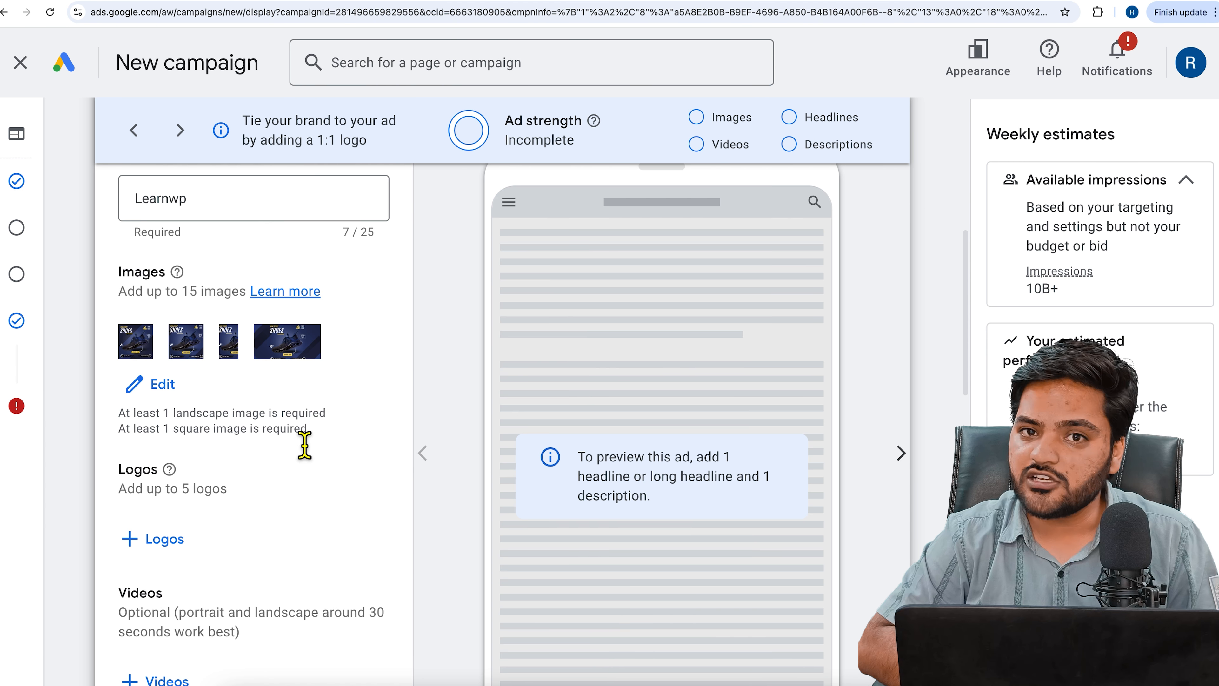
# Enter "Buy Trendy Sports Shoes" as the first headline and dismiss the error notification
pyautogui.scroll(-9, 312, 451)
pyautogui.click(240, 456)
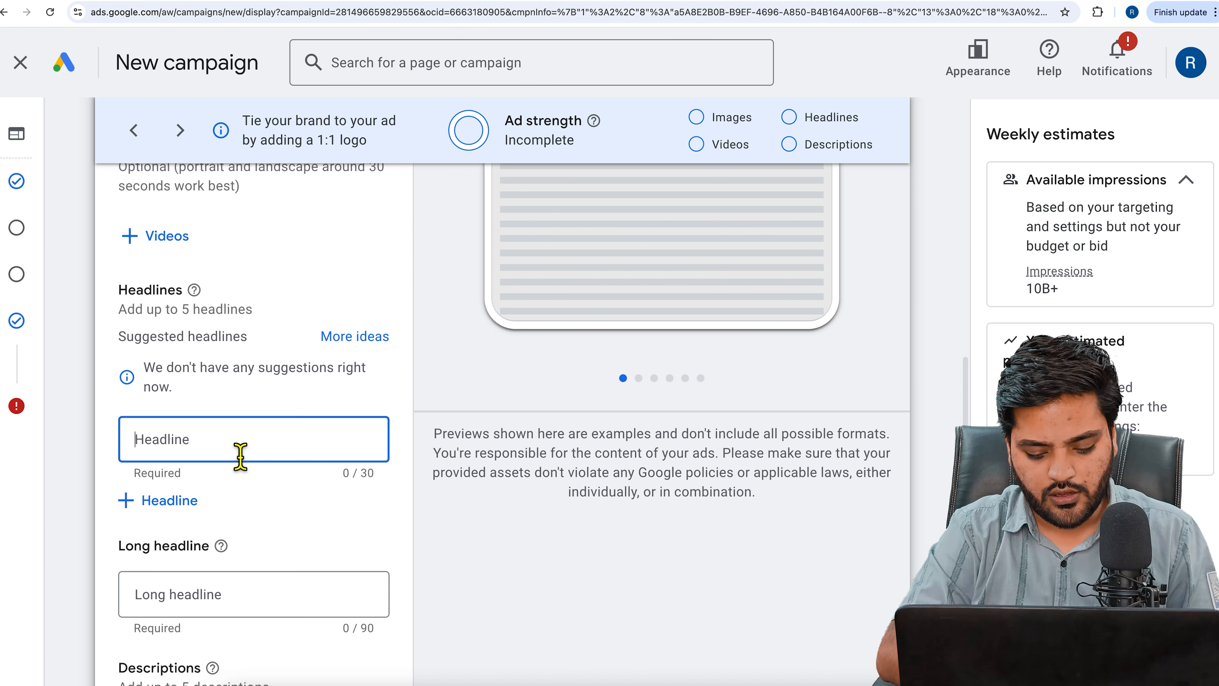
pyautogui.write('Buy Tr')
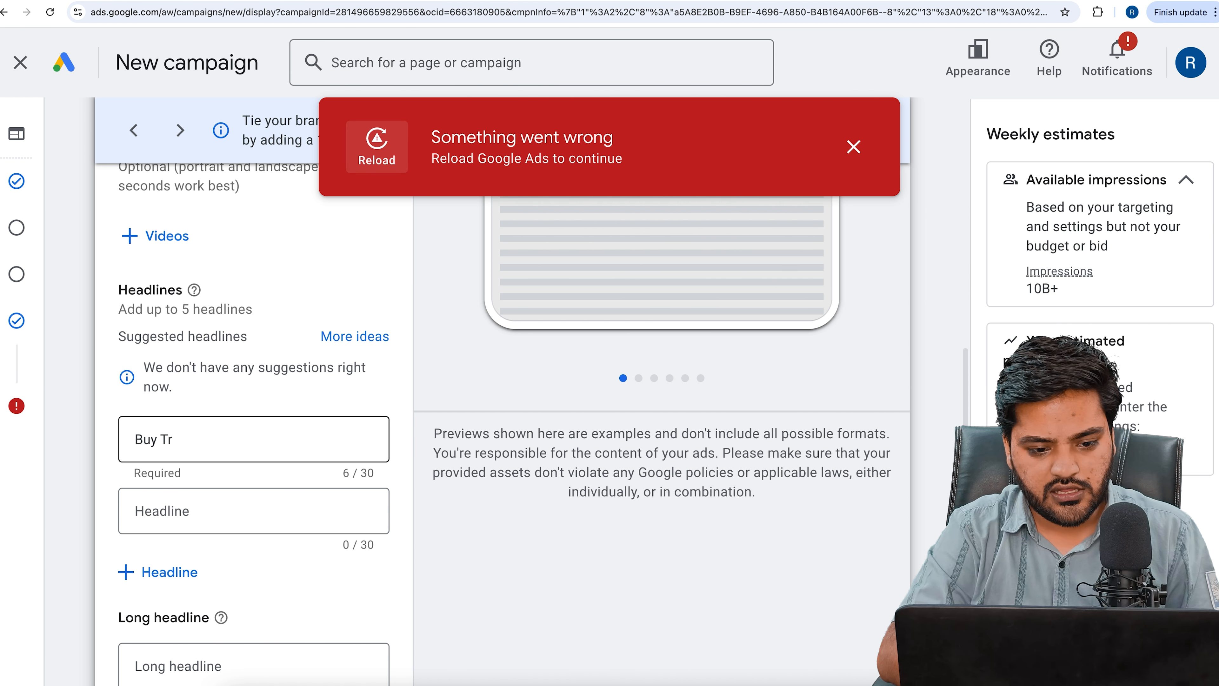
pyautogui.click(236, 449)
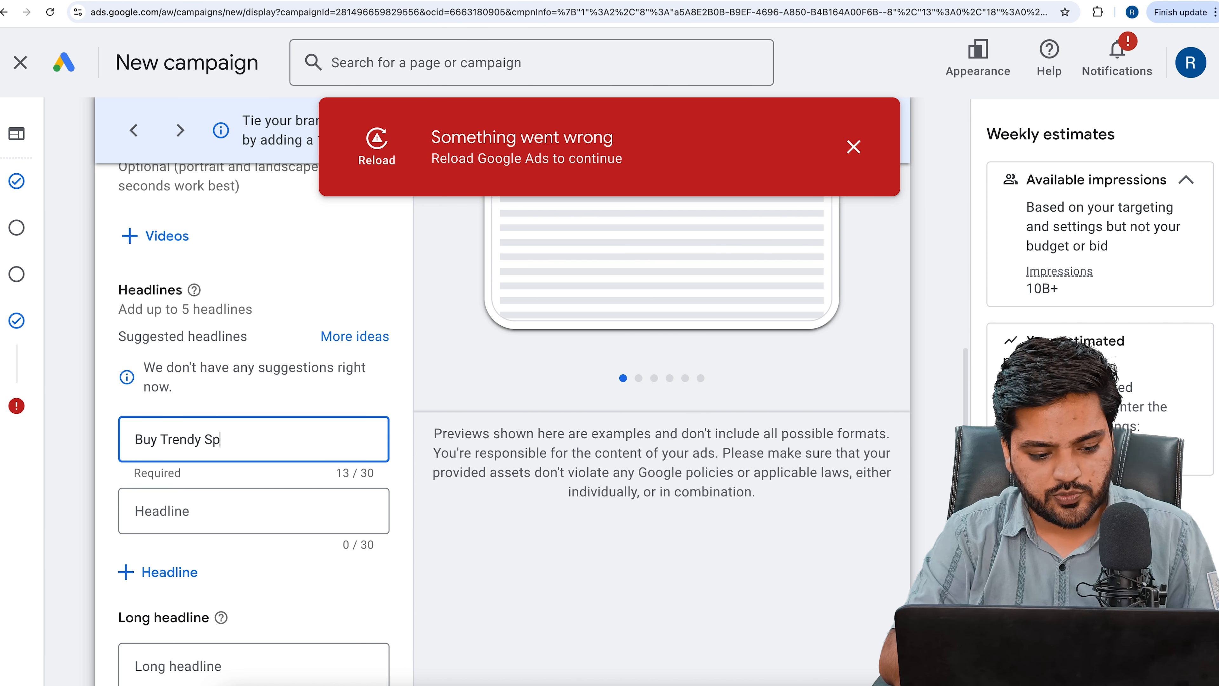
pyautogui.write('endy Sports Shoe')
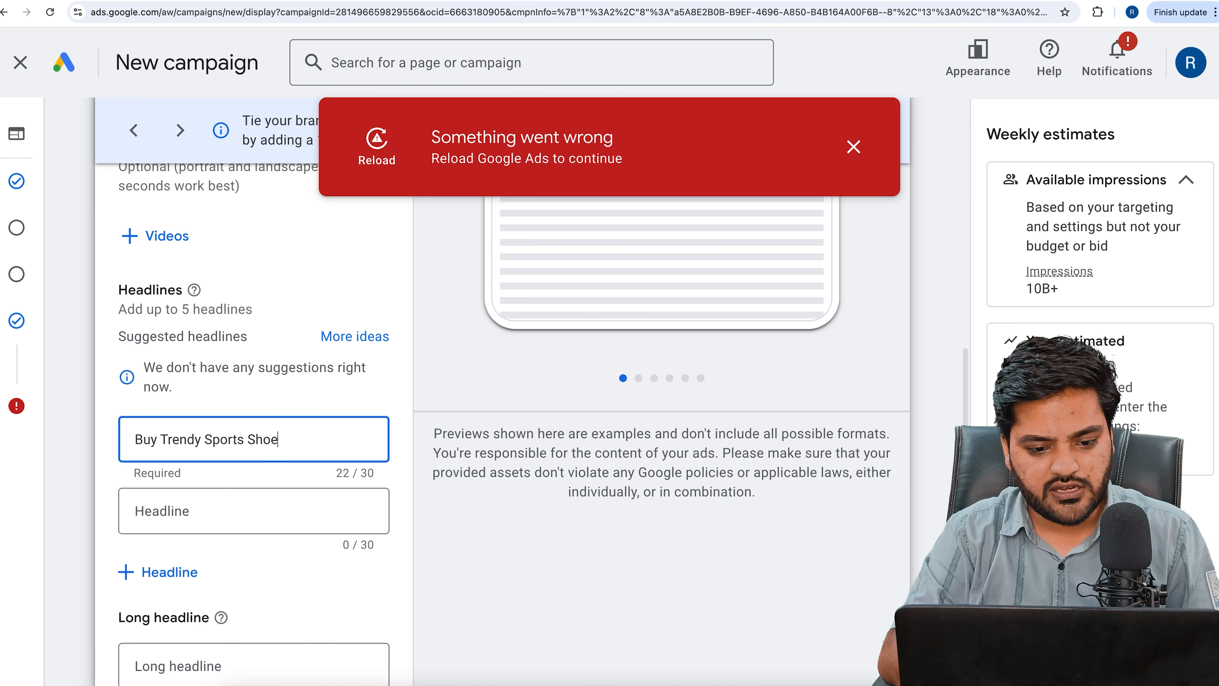
pyautogui.write('s')
pyautogui.click(402, 411)
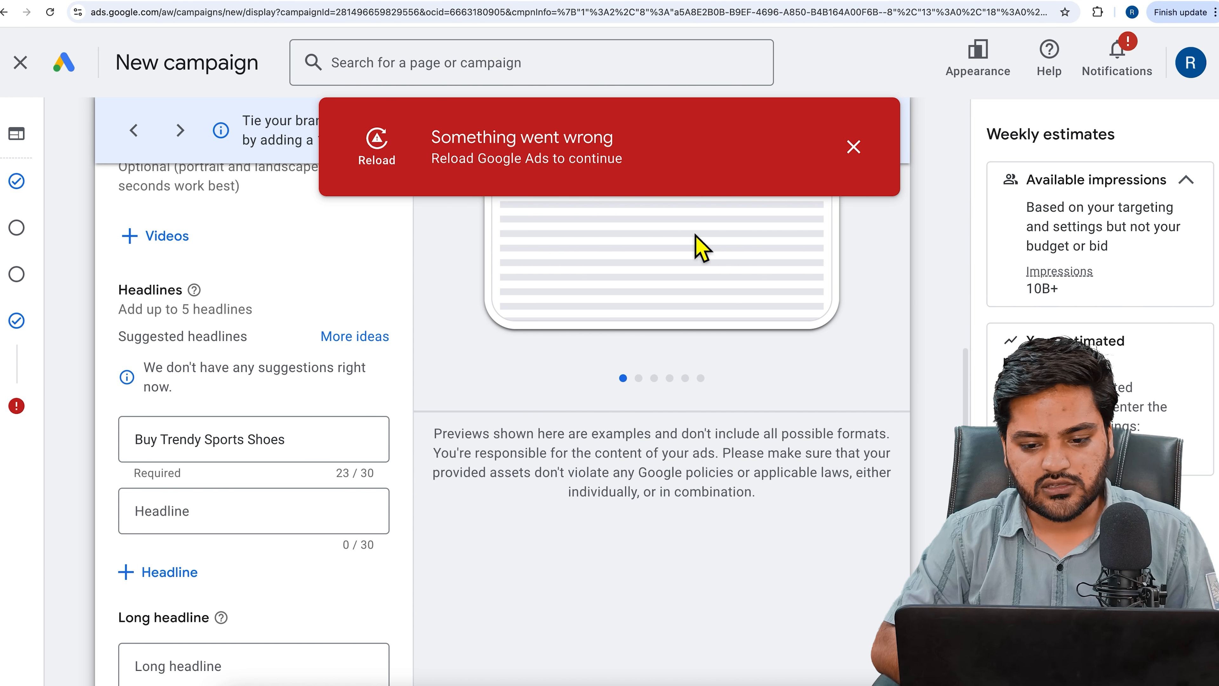
pyautogui.click(872, 157)
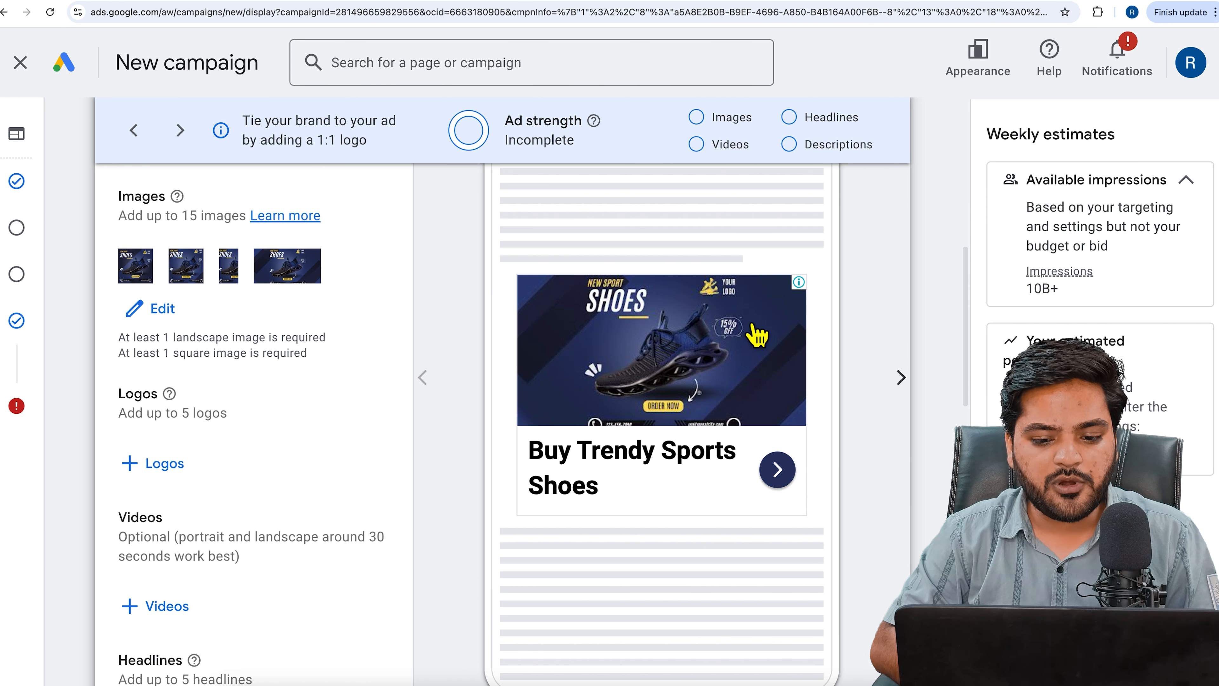
# Check how the ad with its first headline previews in Display, Gmail and YouTube
pyautogui.scroll(3, 689, 379)
pyautogui.scroll(1, 689, 380)
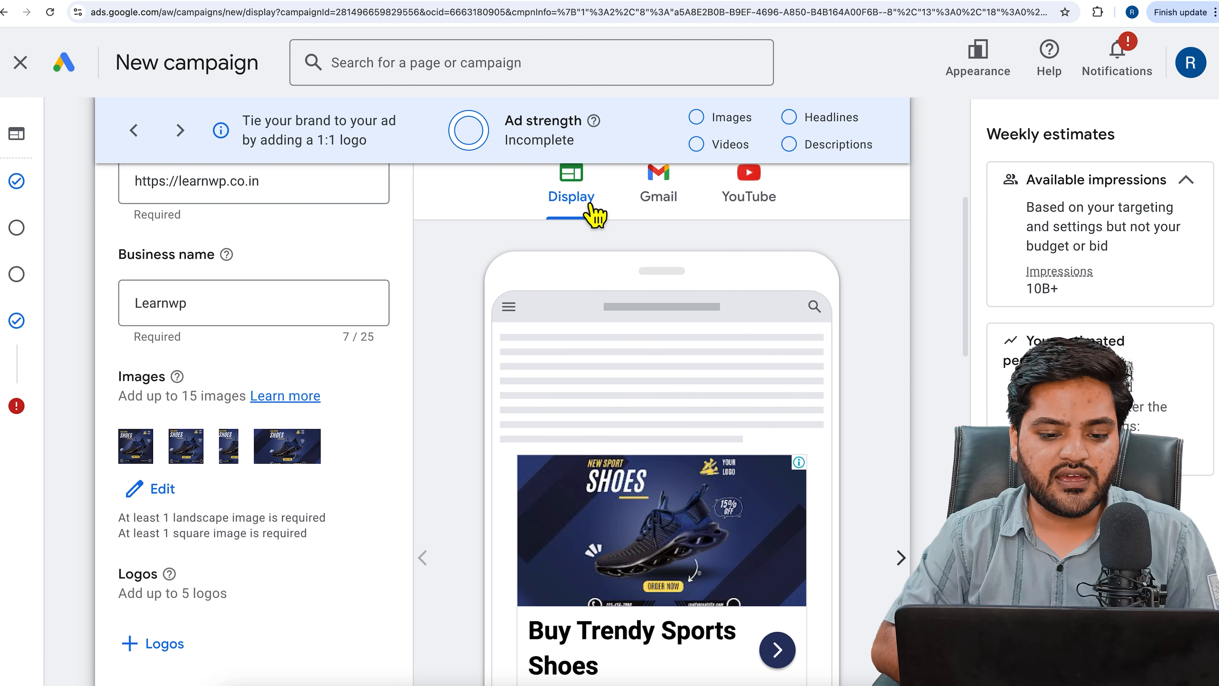
pyautogui.click(658, 195)
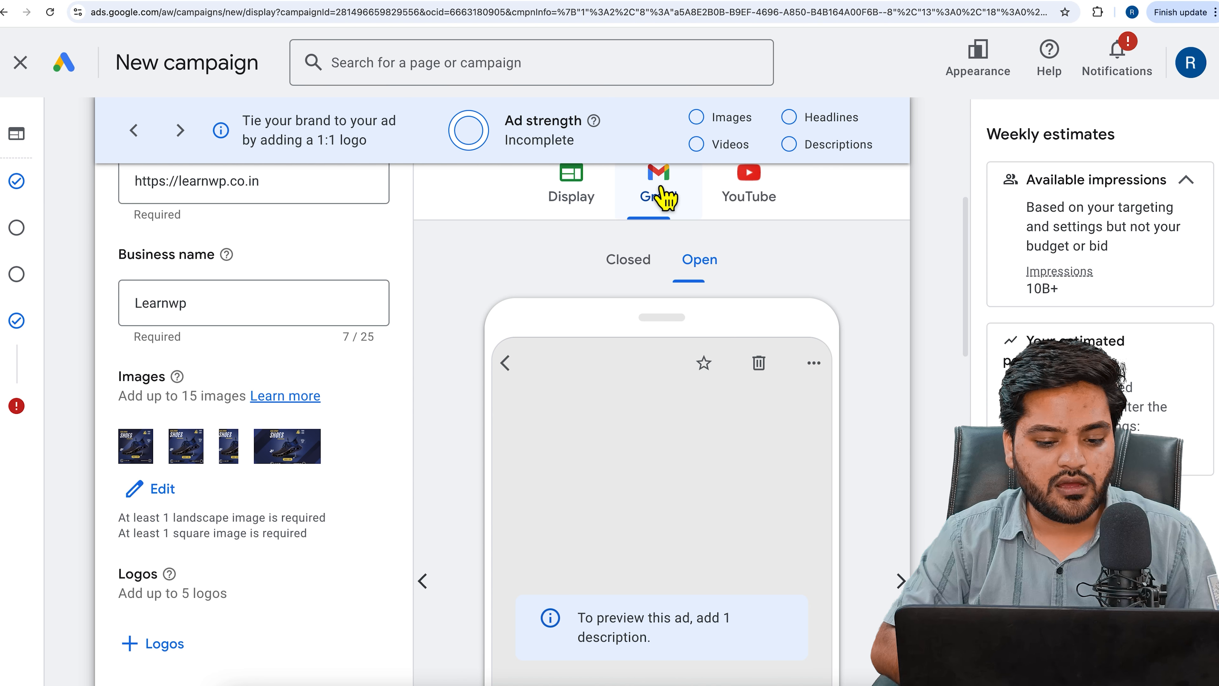
pyautogui.click(771, 213)
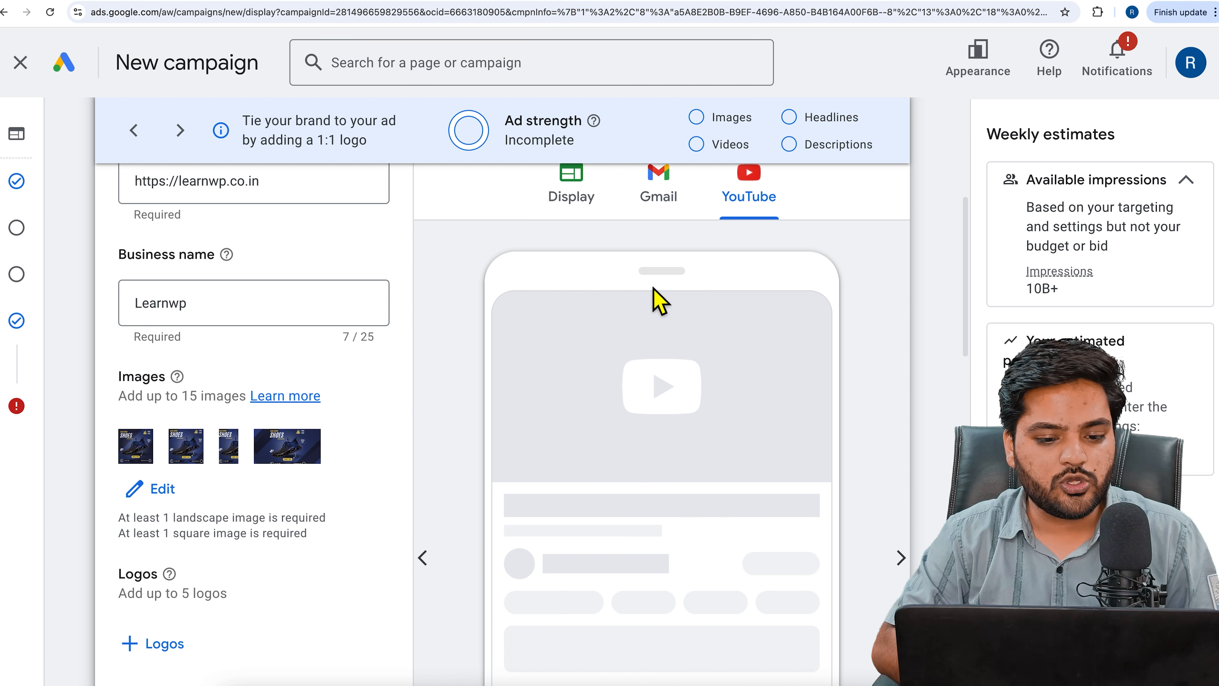
pyautogui.click(592, 214)
# Extend the first headline to "Buy Trendy Sports Shoes Online"
pyautogui.scroll(-10, 344, 437)
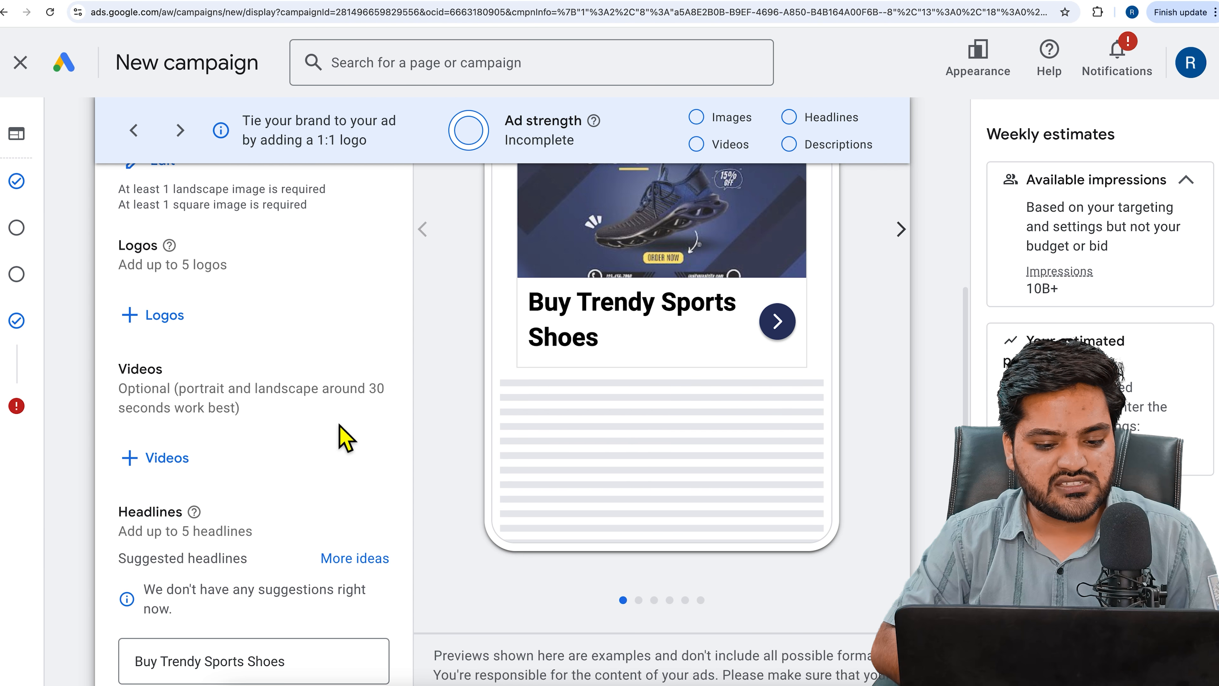
pyautogui.click(240, 405)
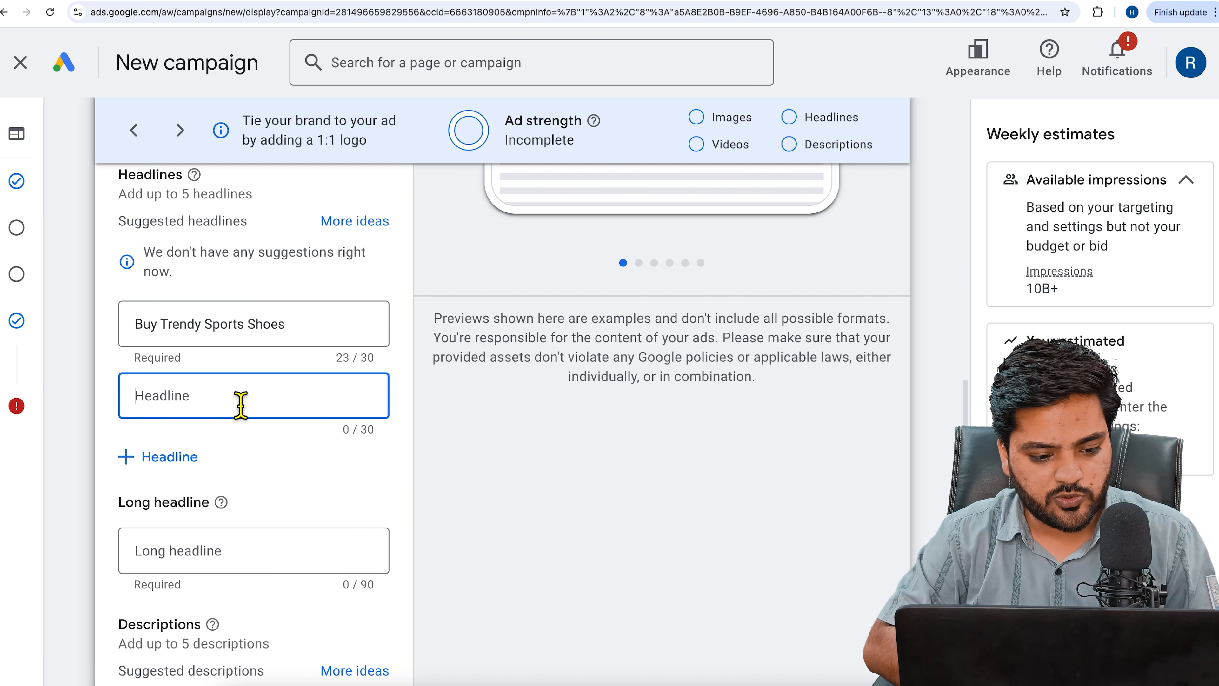
pyautogui.click(317, 338)
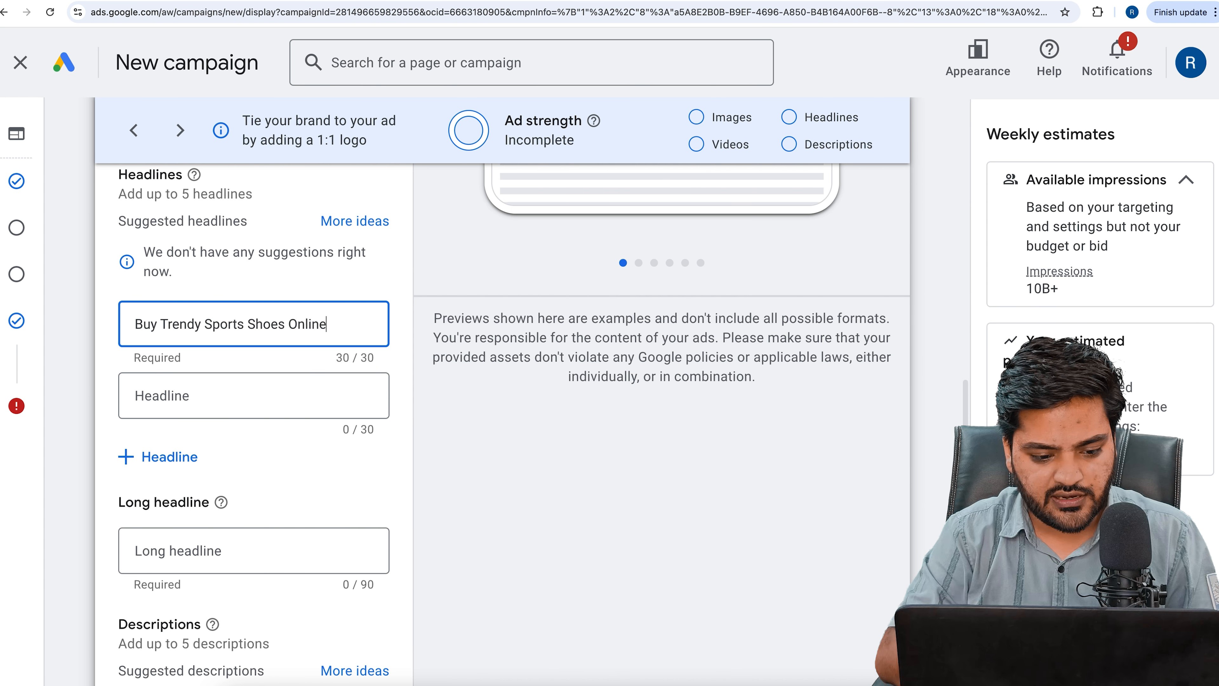
# Add "Best Sports Shoes Online" and "15% Discount on Sports Shoes" as the second and third headlines, and dismiss the error notification
pyautogui.click(245, 408)
pyautogui.write('Best Sports Shoes Online')
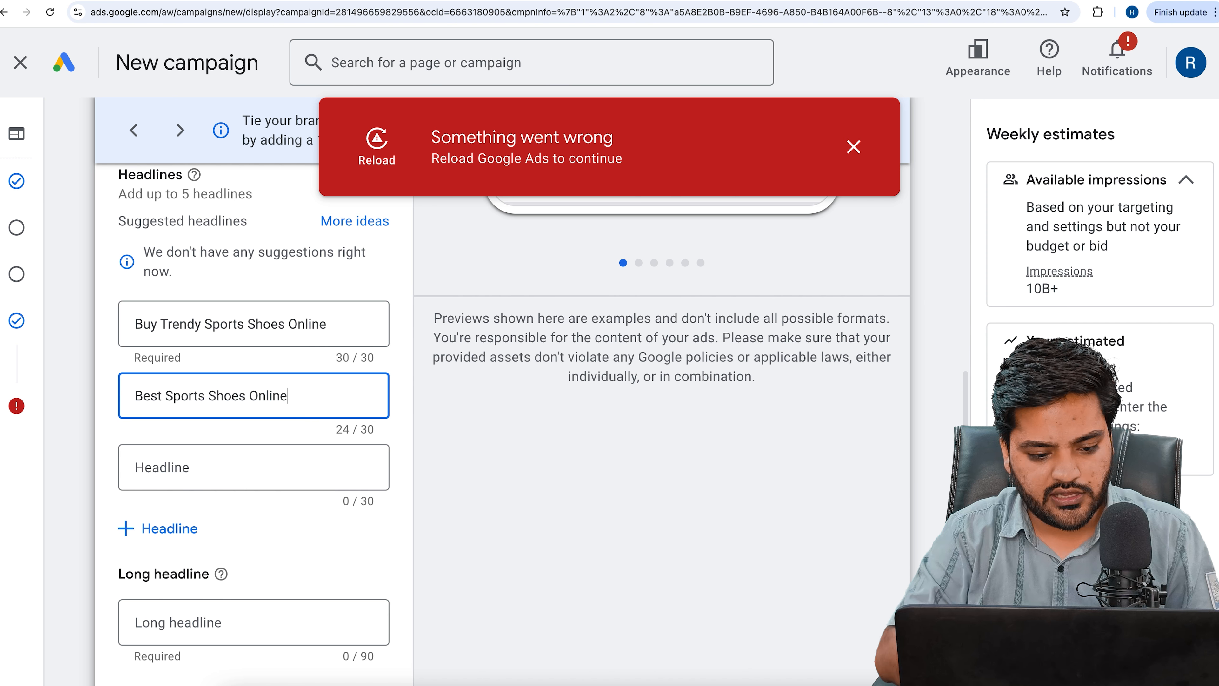
pyautogui.click(215, 479)
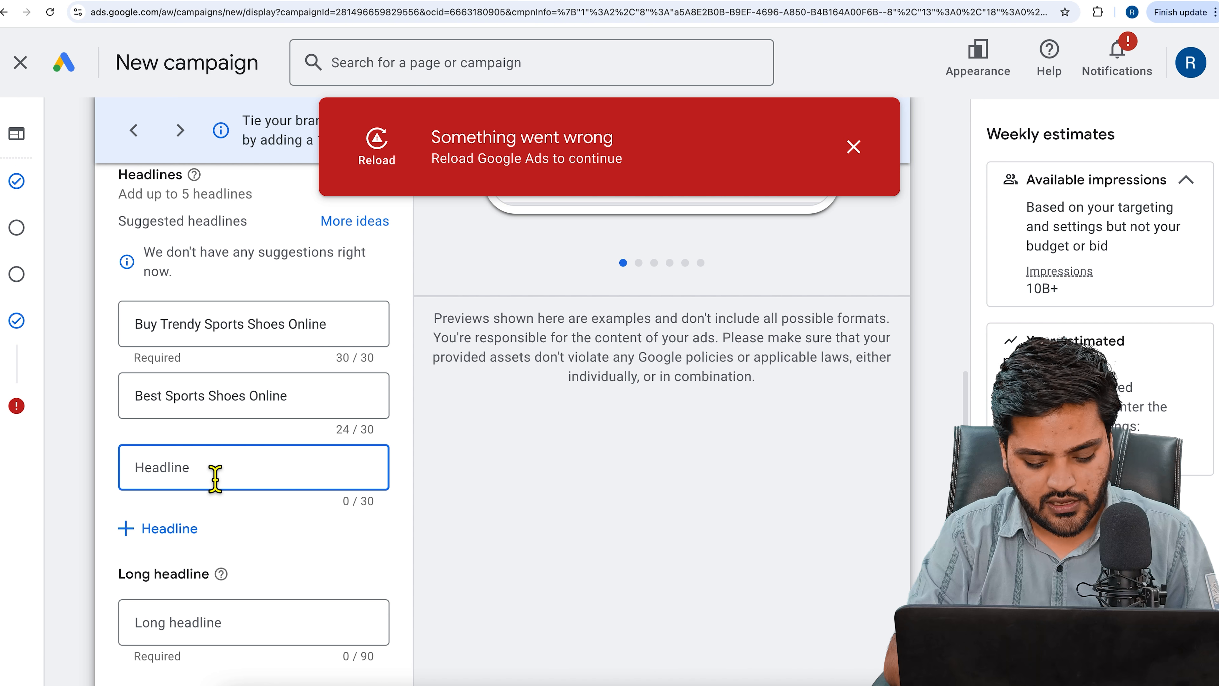
pyautogui.write('15% Discount on Sports Shoes')
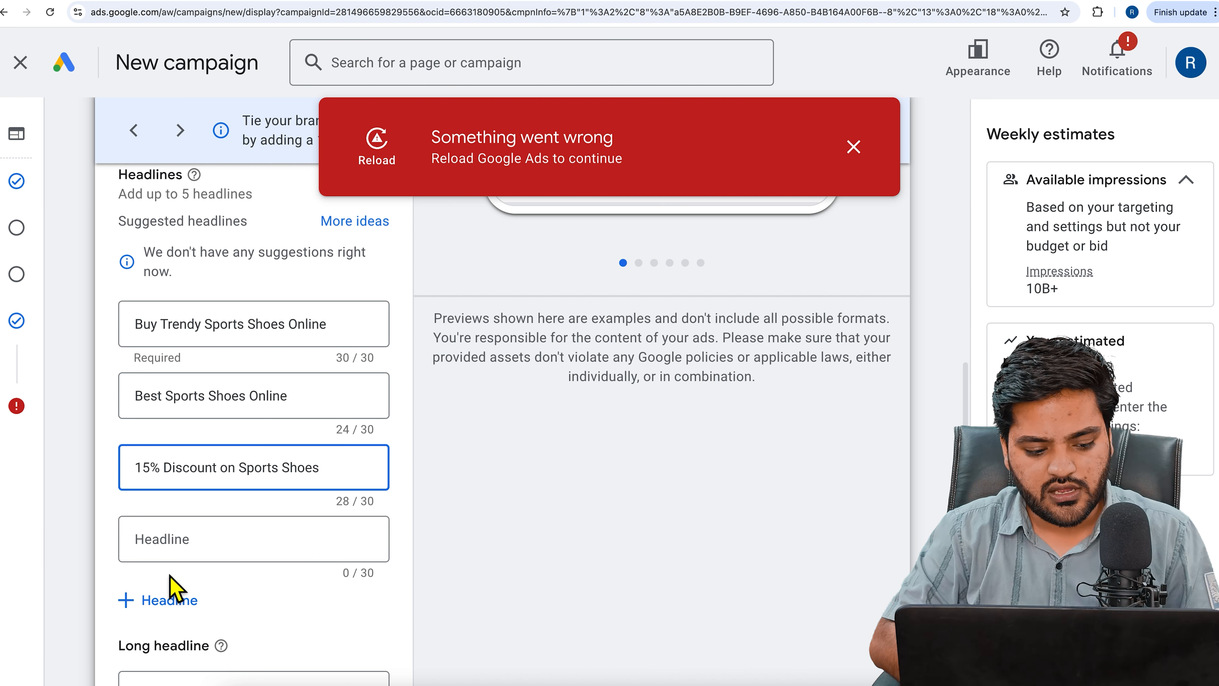
pyautogui.click(208, 556)
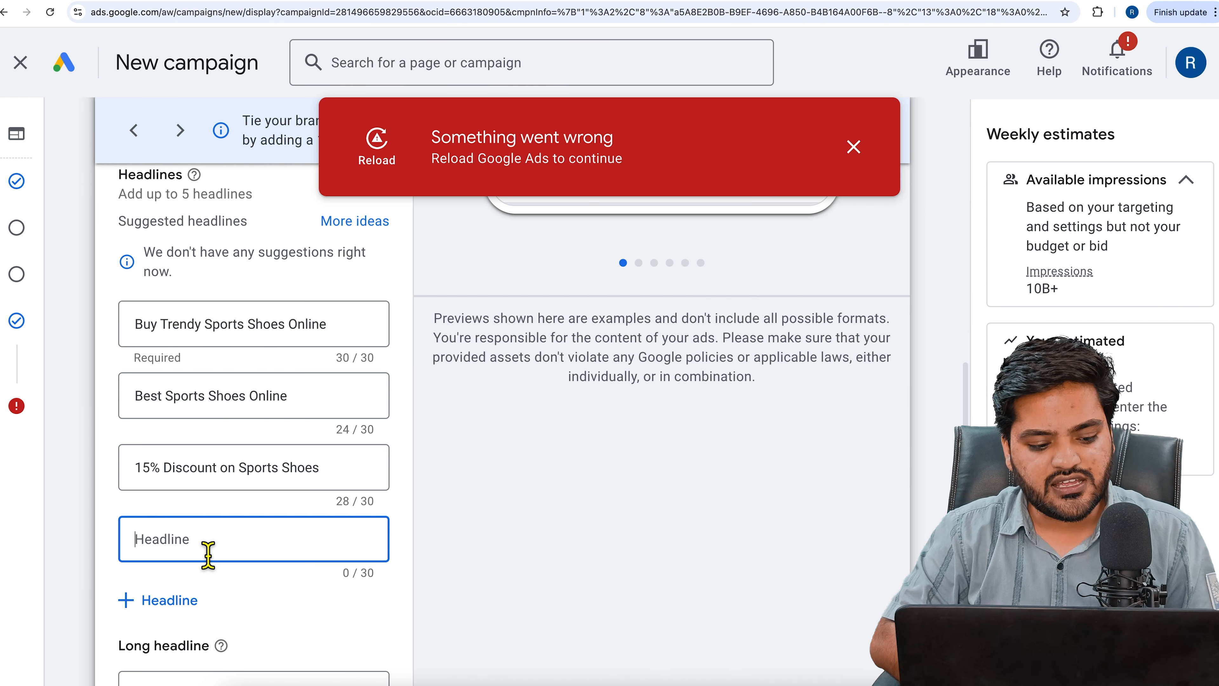
pyautogui.click(853, 150)
# Check how the ad with its three headlines looks in the first few Display preview formats
pyautogui.scroll(6, 843, 353)
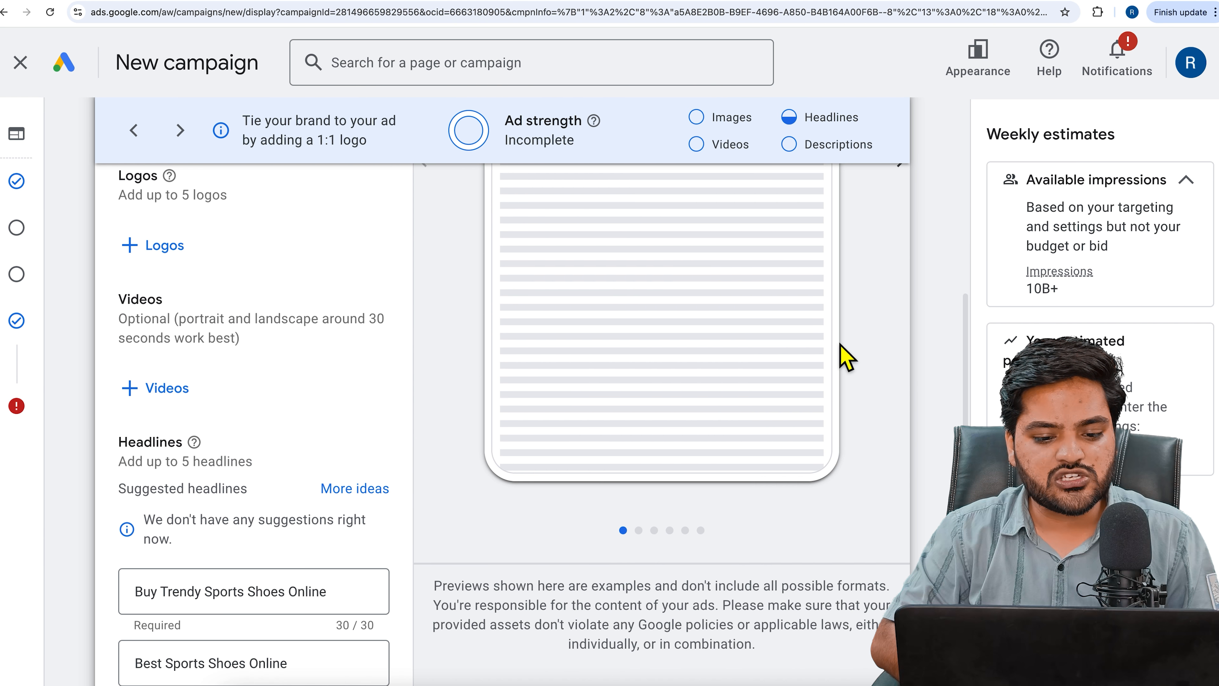
pyautogui.scroll(3, 844, 355)
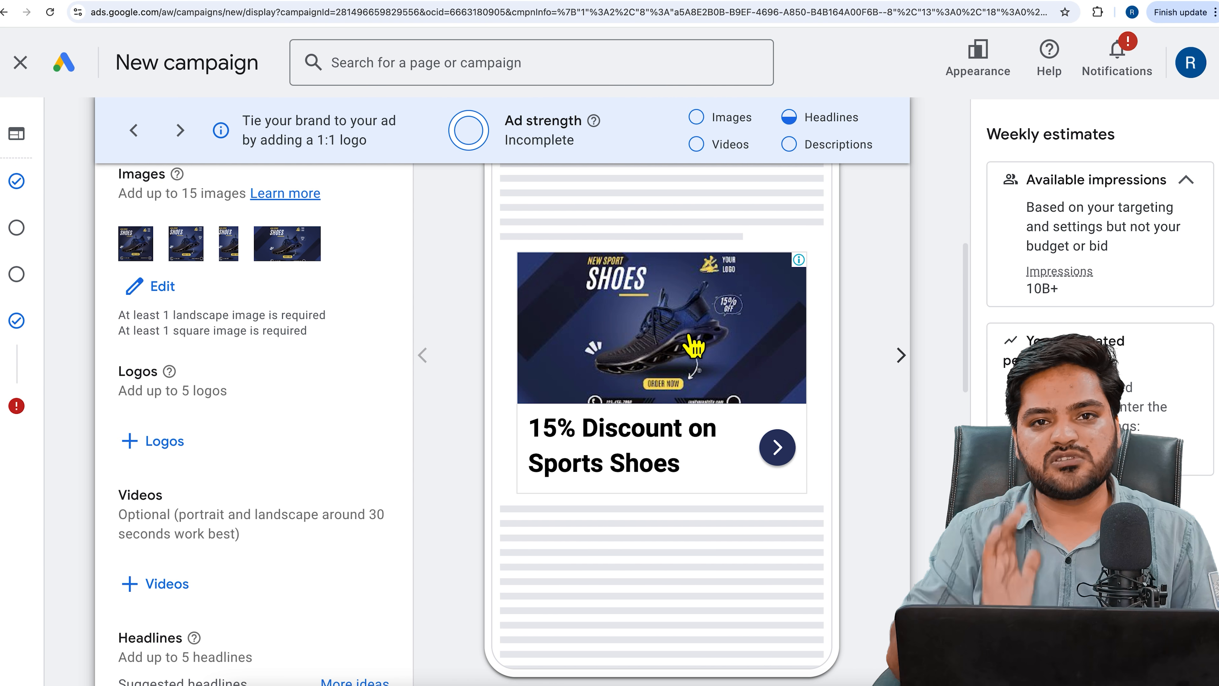
pyautogui.scroll(-4, 443, 441)
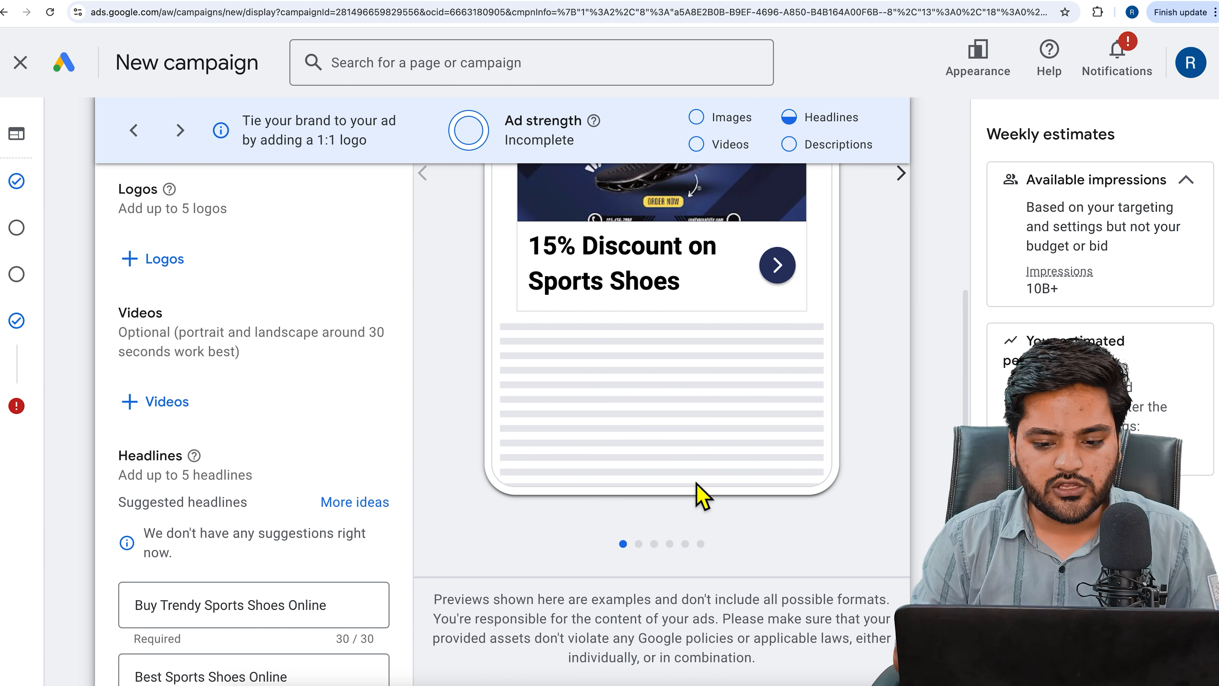
pyautogui.scroll(3, 739, 461)
pyautogui.click(908, 337)
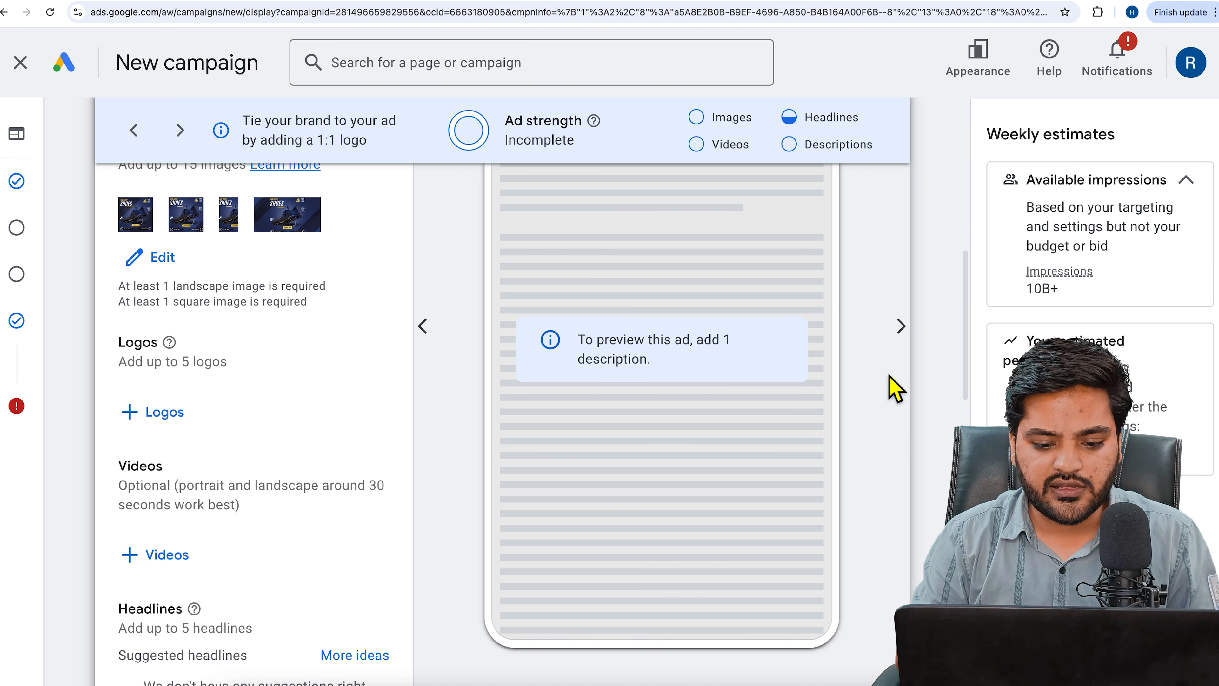
pyautogui.scroll(3, 888, 386)
pyautogui.click(908, 463)
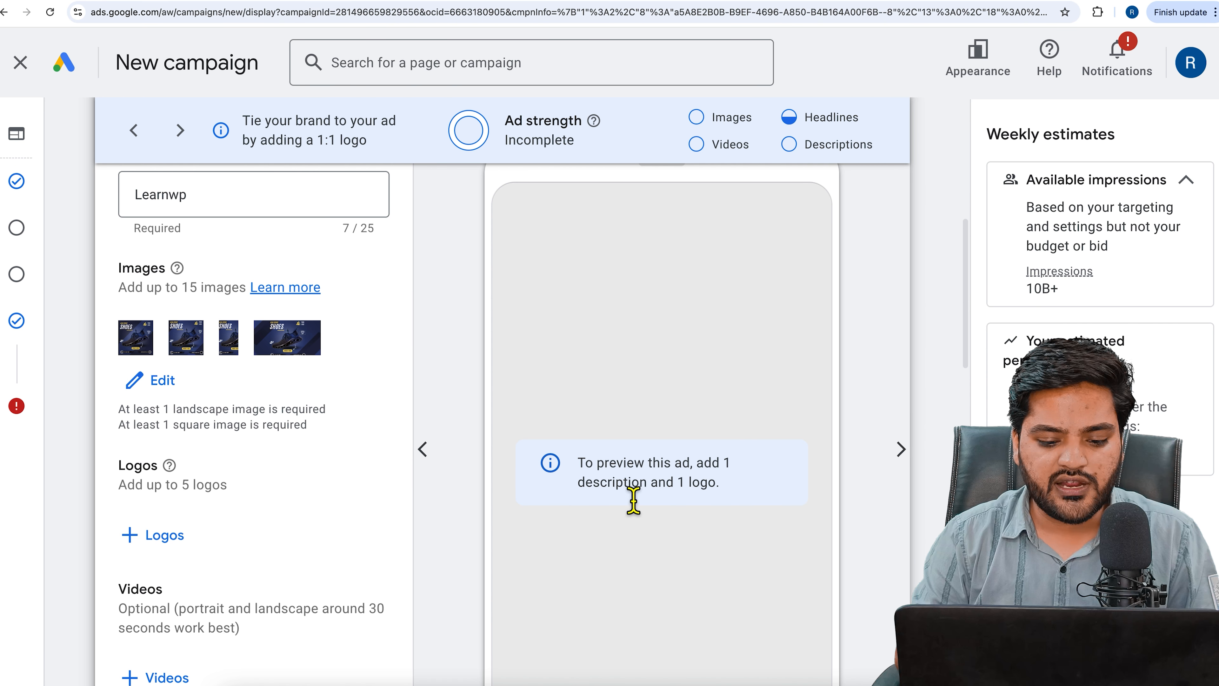
# Fill the long headline with random filler text of about 84 characters
pyautogui.scroll(-10, 326, 523)
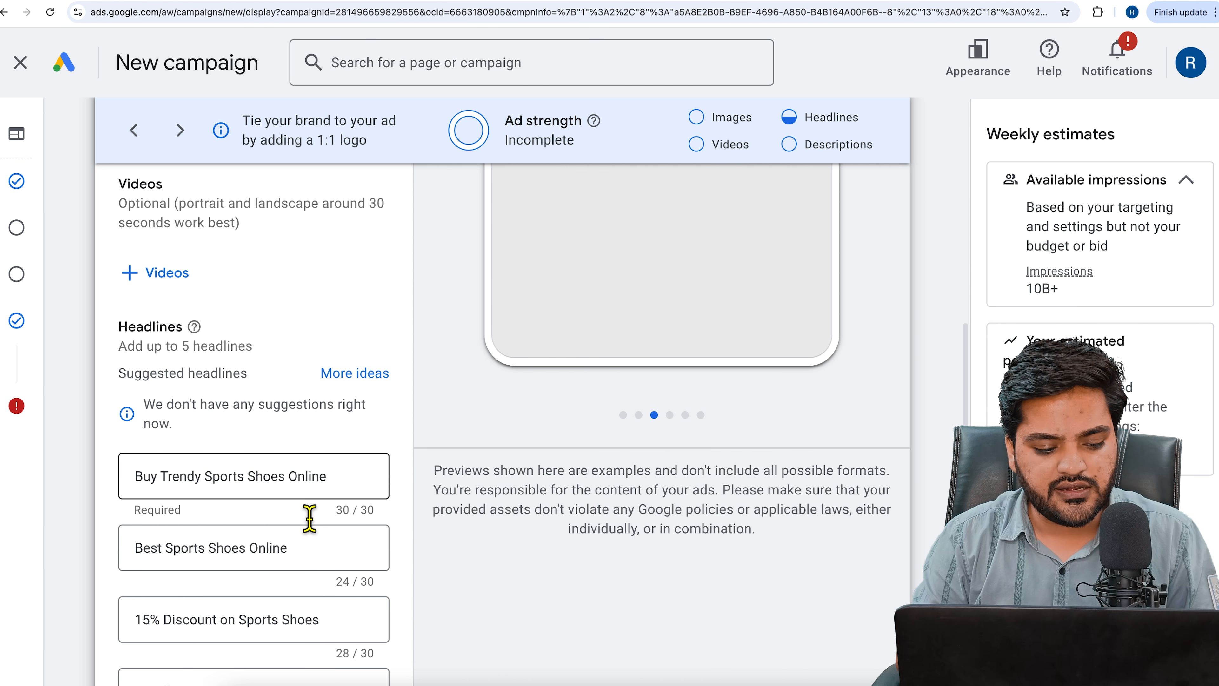
pyautogui.scroll(-3, 307, 511)
pyautogui.click(258, 527)
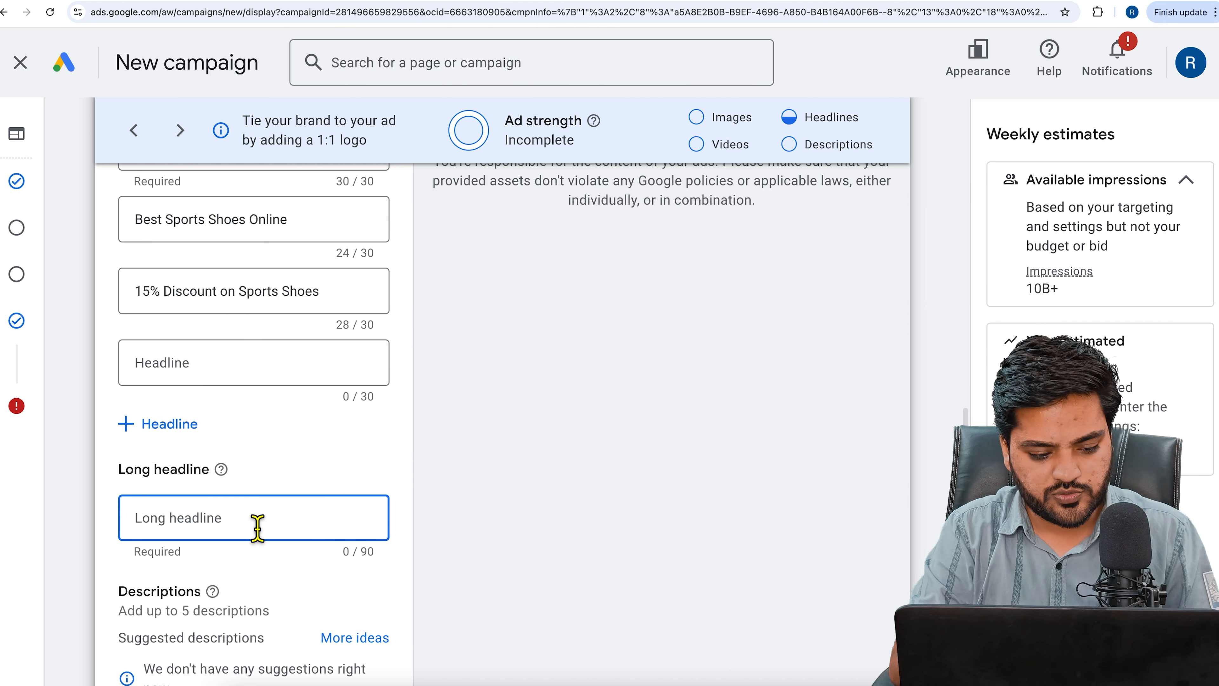
pyautogui.write('fiuejvn uirkjbfvoujkbnviofljhgnjrlkfjgviojlkhgdnoiv;lkcjnjkvrhfsjgpiolkvonfjkhgnvjkf')
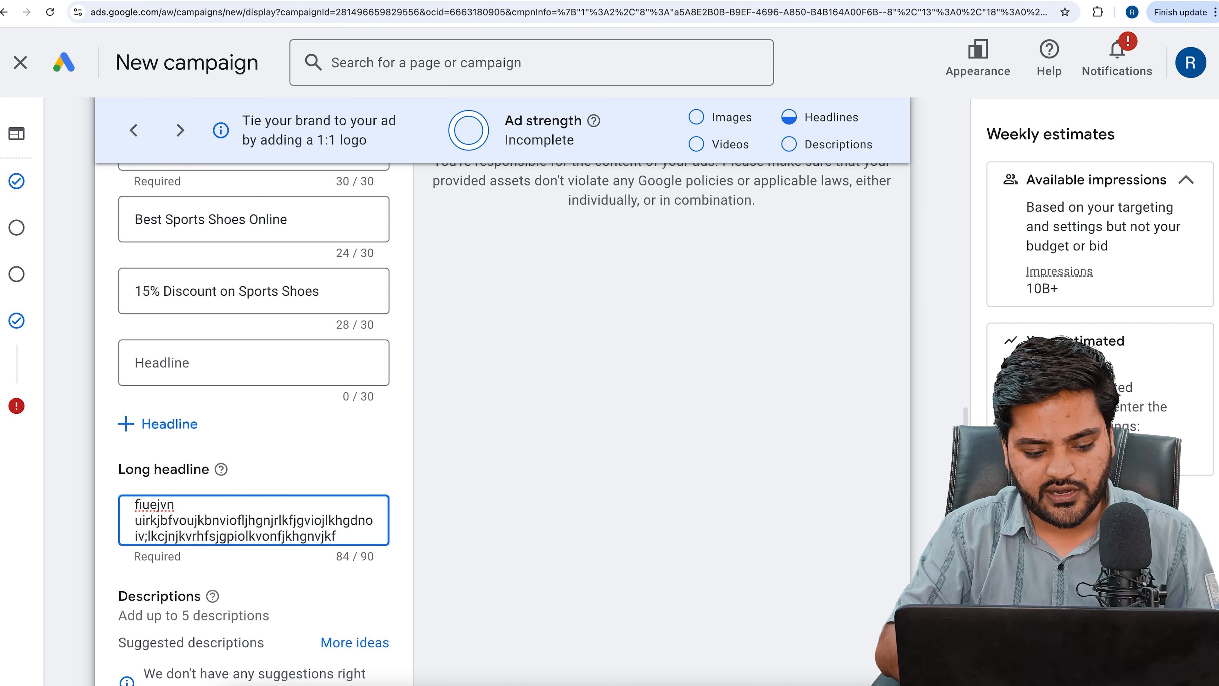
# Fill the first three descriptions with random filler text of about 45 to 48 characters each
pyautogui.scroll(-5, 367, 559)
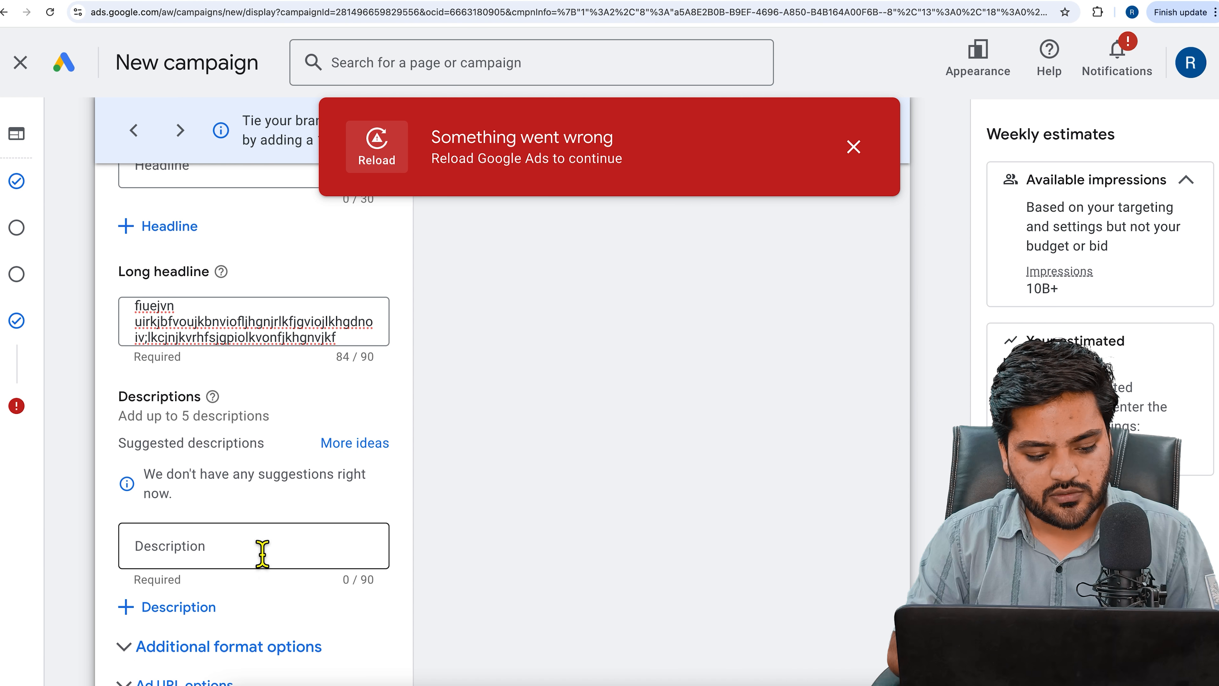
pyautogui.click(261, 547)
pyautogui.write('fdoichjnjkrm,nvopfklnm dgbvoi ;likpmklwrnfvojf')
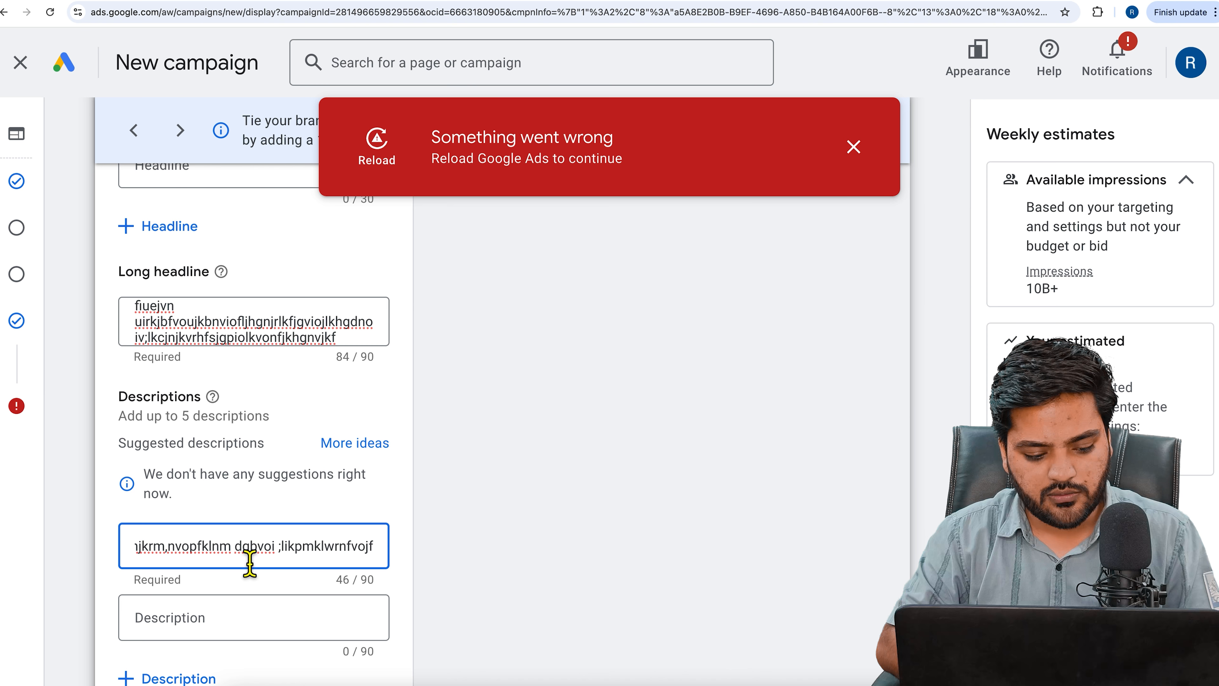
pyautogui.click(237, 619)
pyautogui.write('fjio')
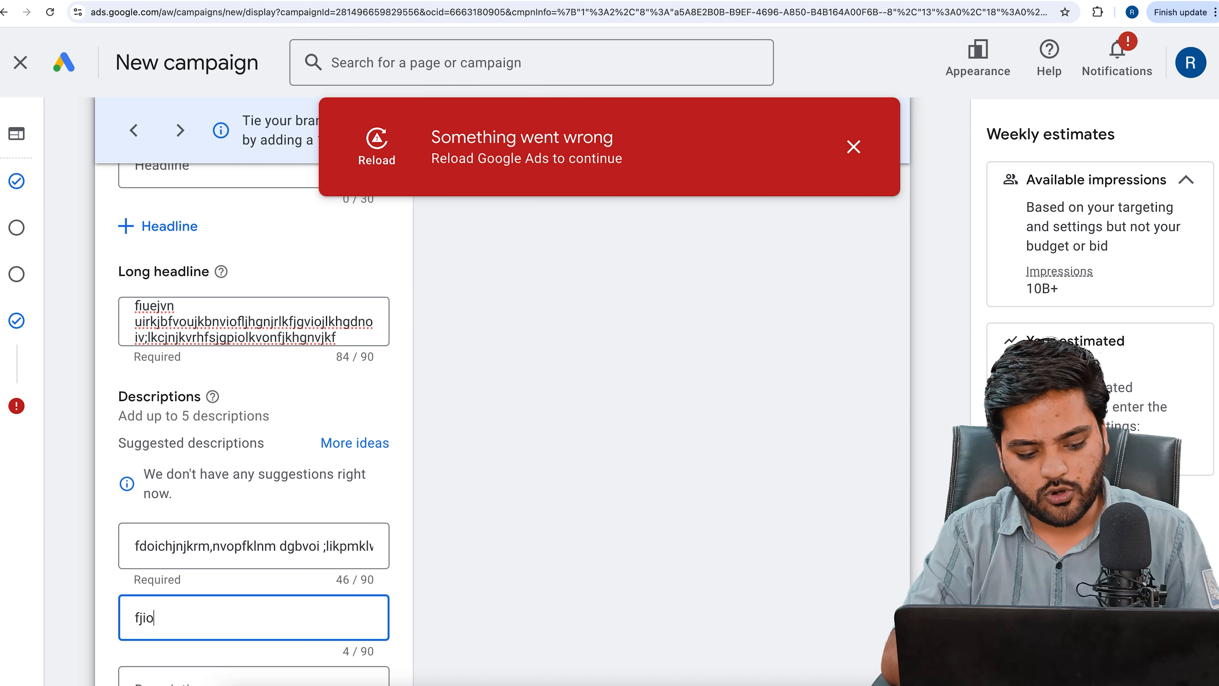
pyautogui.write('pif;jkcmgs')
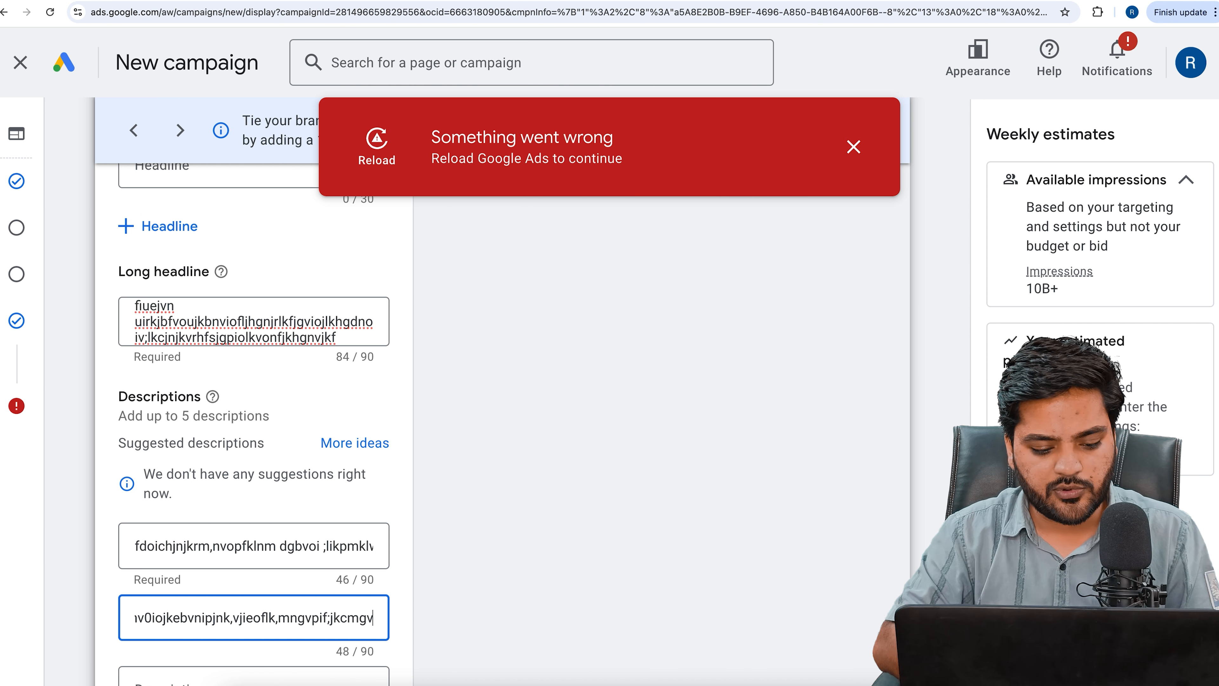
pyautogui.scroll(-3, 255, 605)
pyautogui.click(238, 550)
pyautogui.write('fpvcjnrkfj')
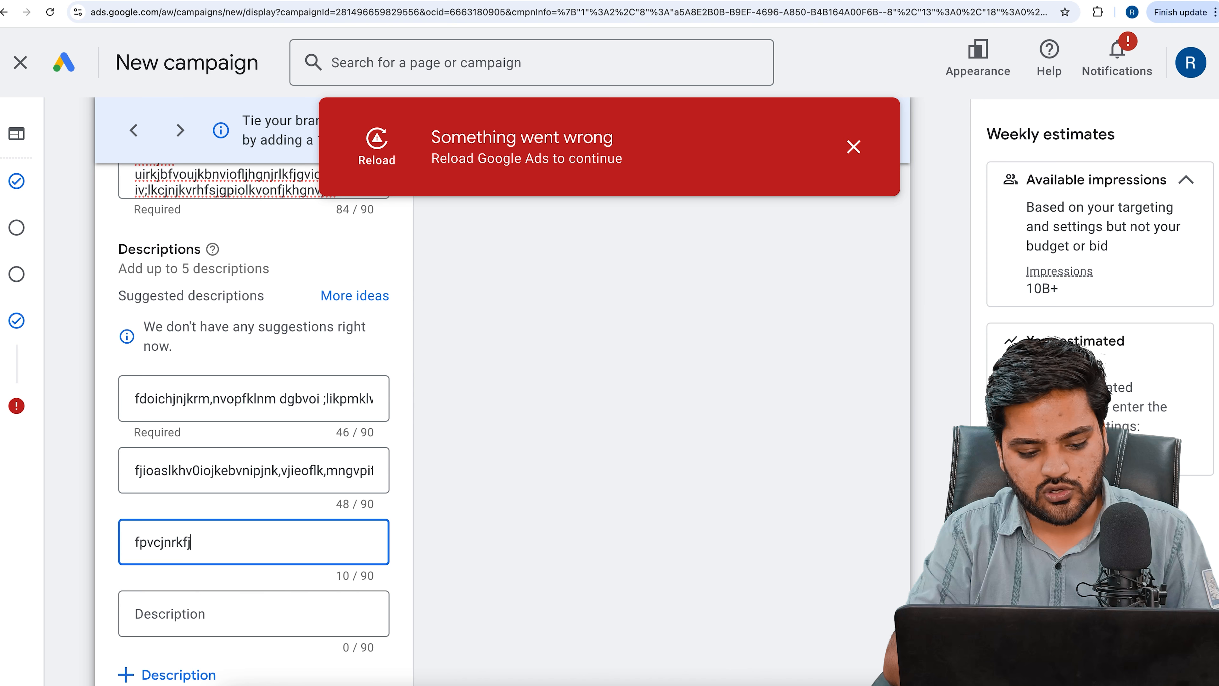
pyautogui.write('v jkn,bfnvpijknfjvlkdkfcovlnfopvm f')
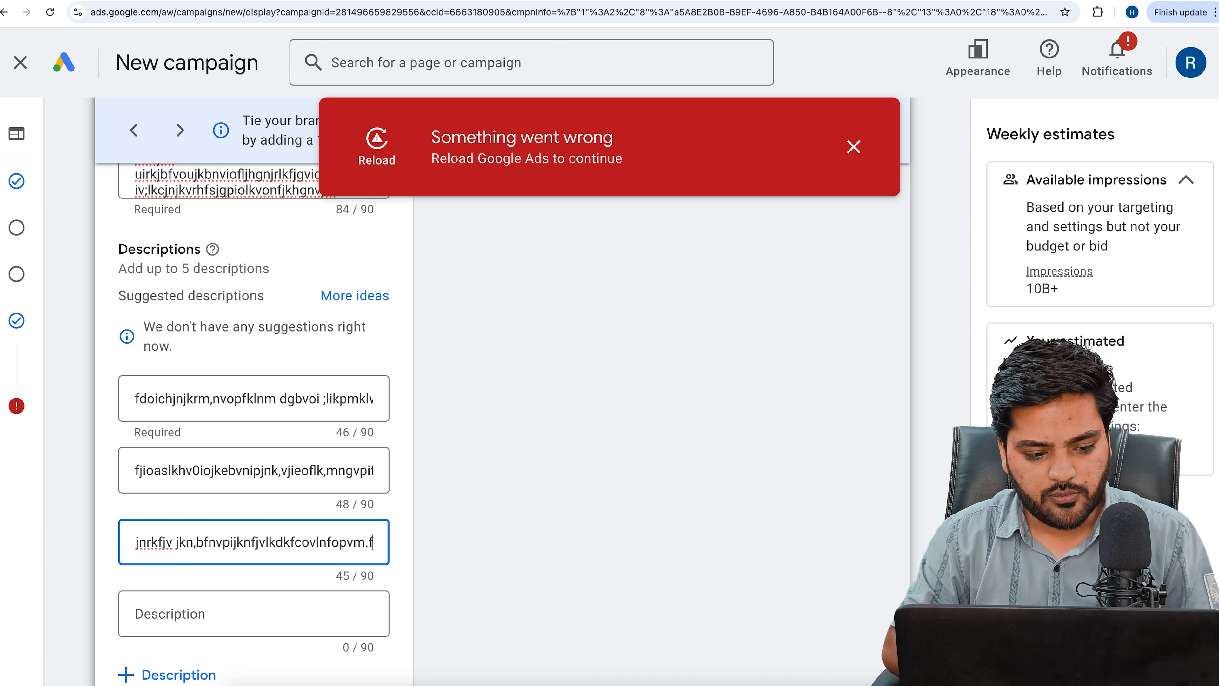
# Add the square shoe image from the asset library as the ad's logo, and dismiss the error notification
pyautogui.scroll(4, 235, 542)
pyautogui.scroll(10, 308, 447)
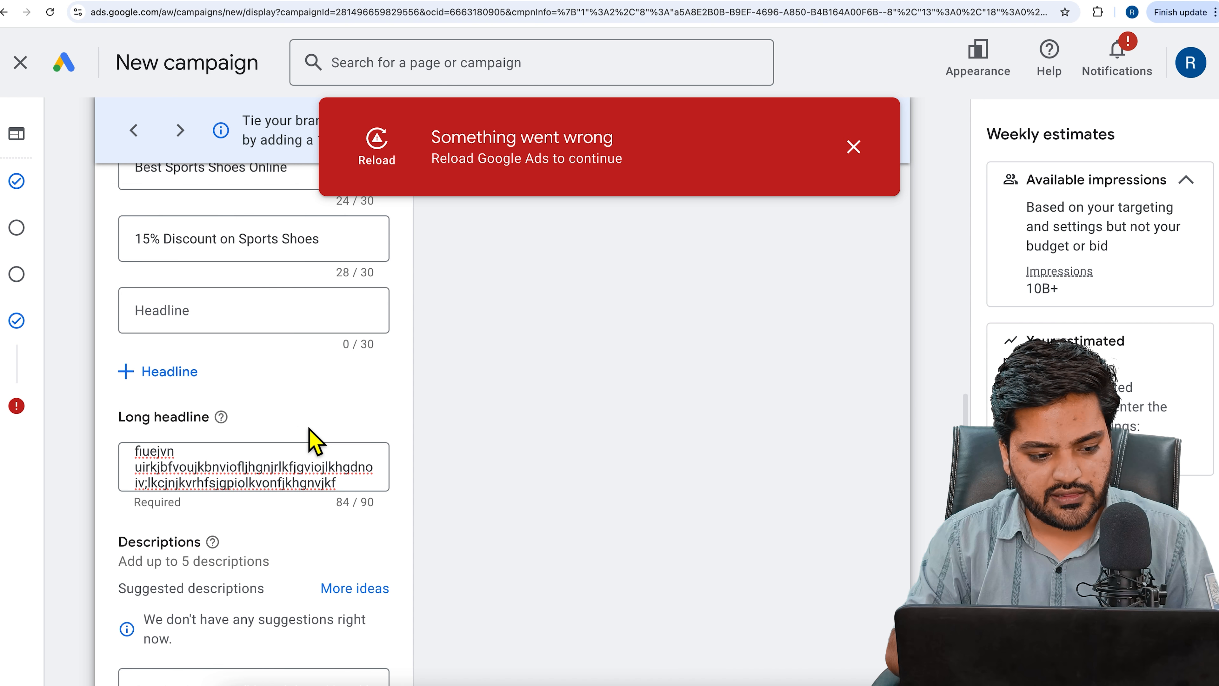
pyautogui.scroll(5, 301, 465)
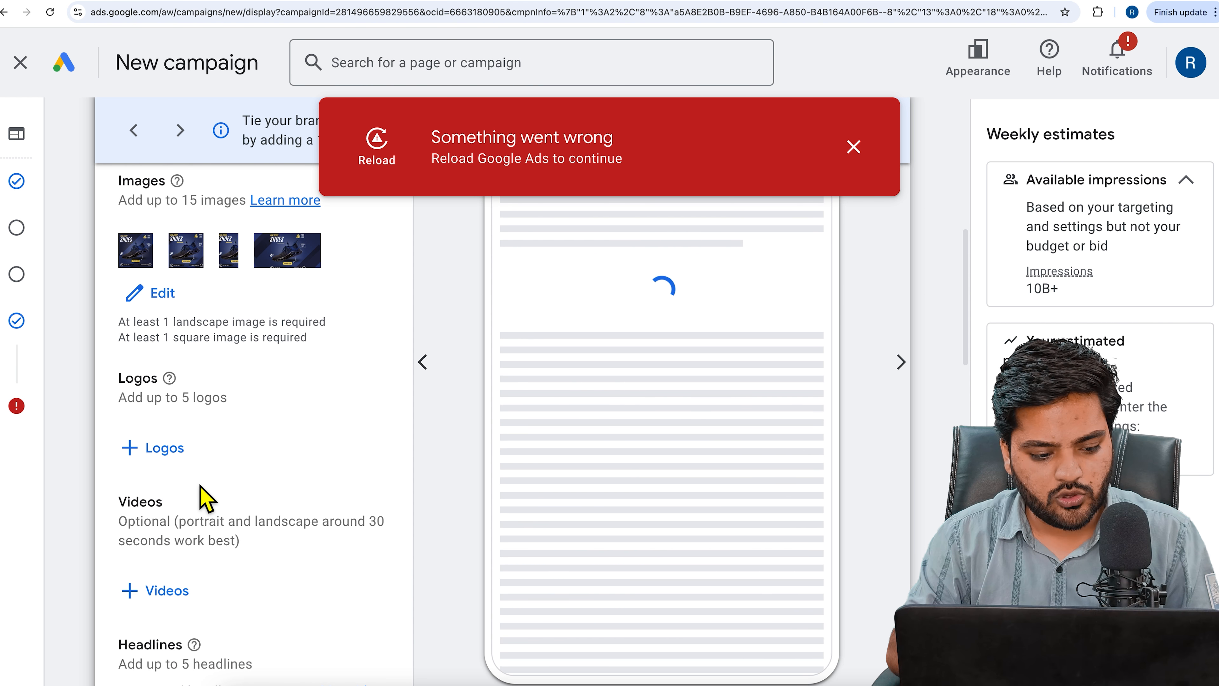
pyautogui.click(165, 453)
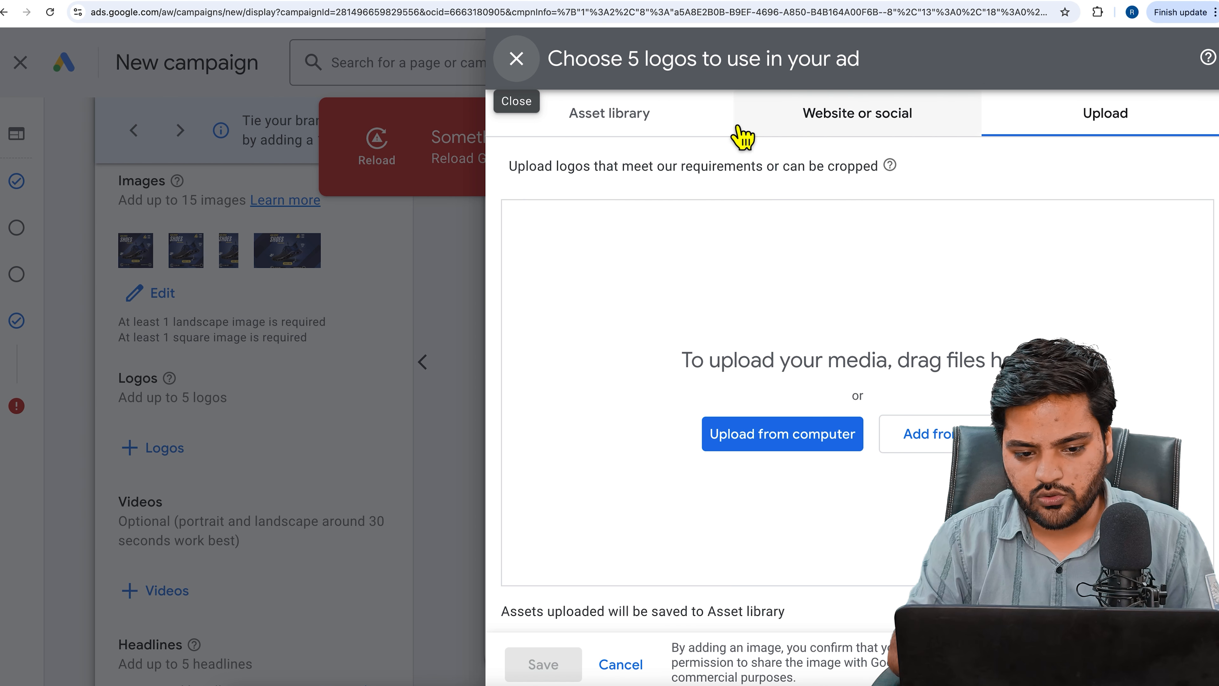
pyautogui.click(687, 122)
pyautogui.click(775, 411)
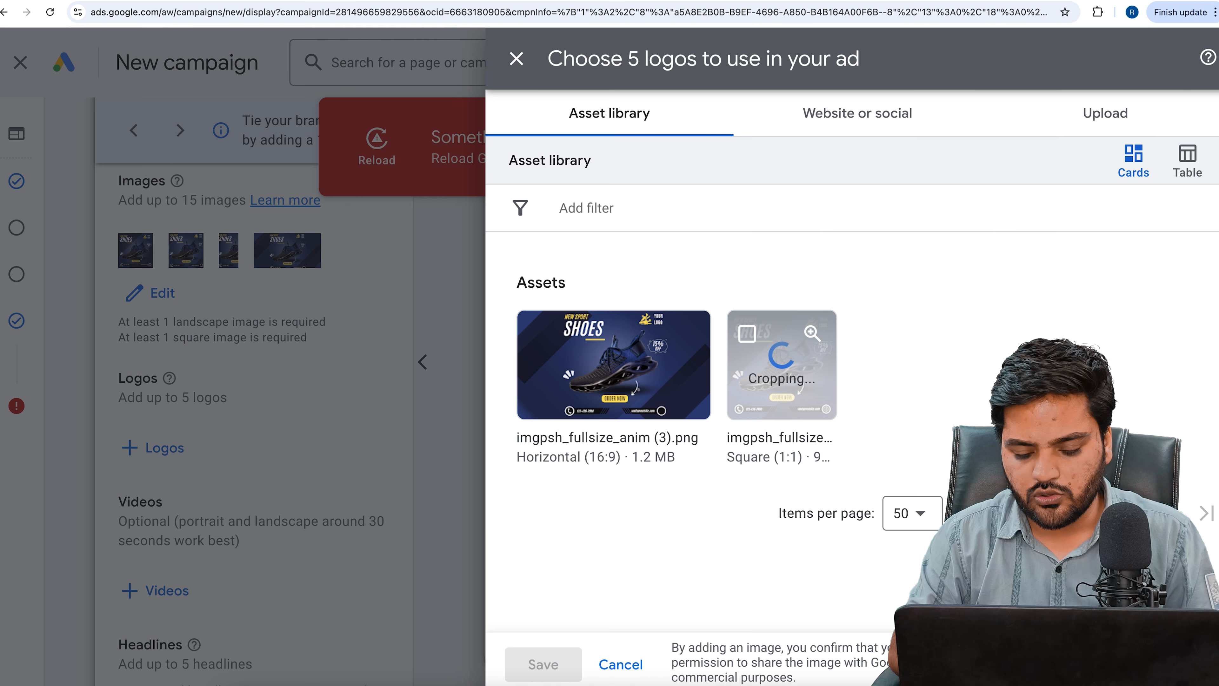
pyautogui.click(545, 664)
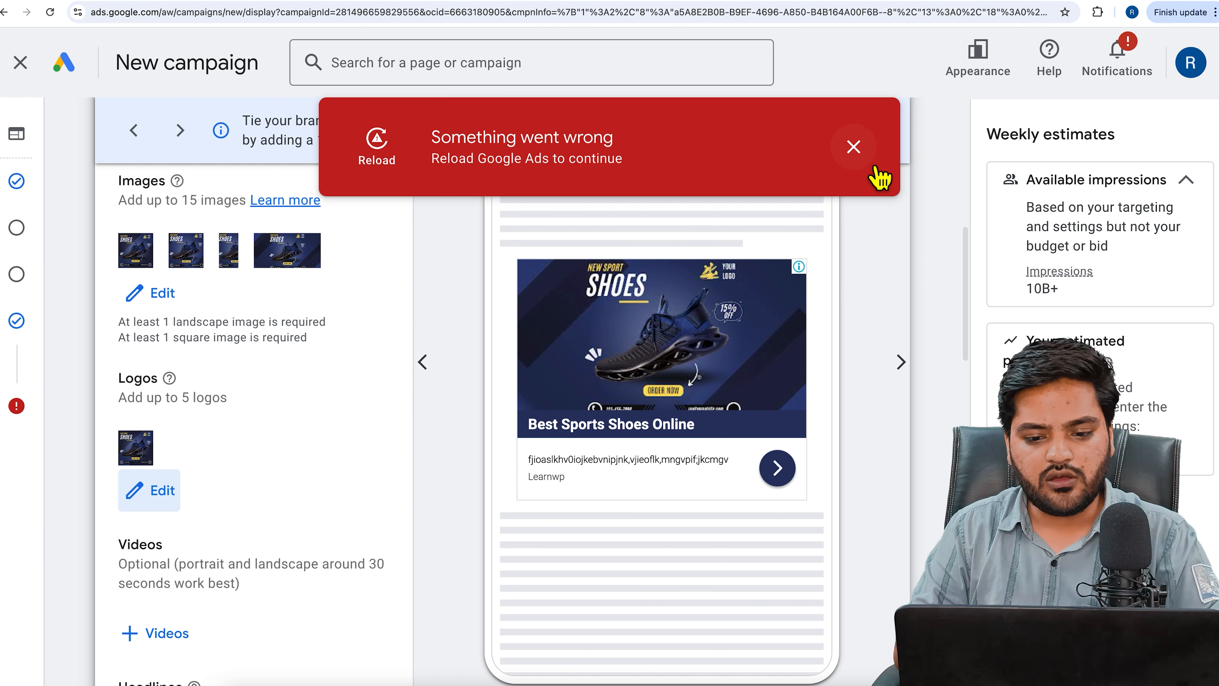
pyautogui.click(854, 148)
# Look through the Display preview formats of the ad with its logo, headlines and descriptions
pyautogui.click(900, 362)
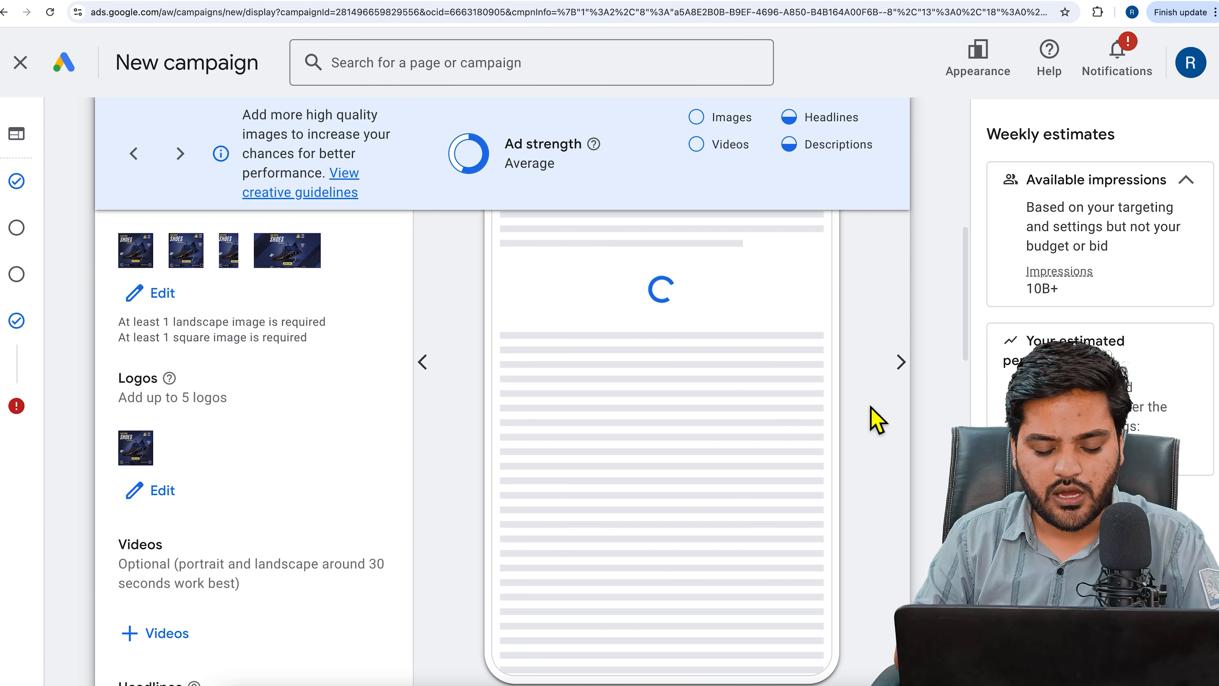
pyautogui.scroll(1, 870, 416)
pyautogui.scroll(4, 876, 420)
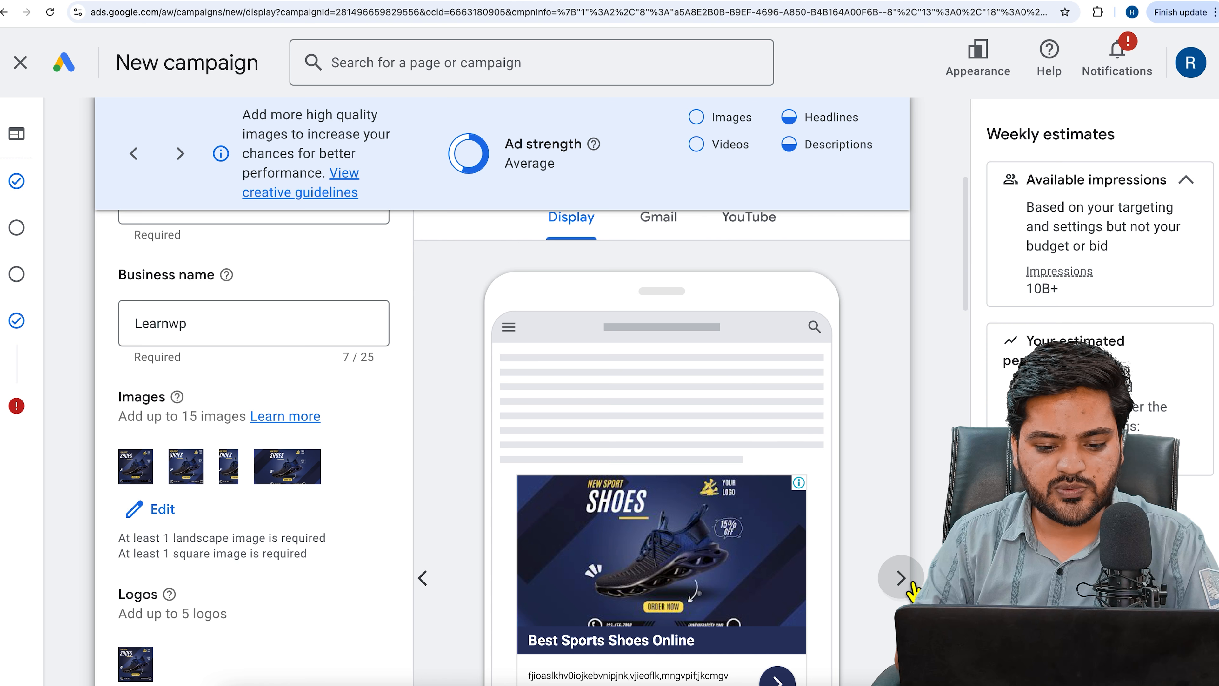
pyautogui.click(902, 579)
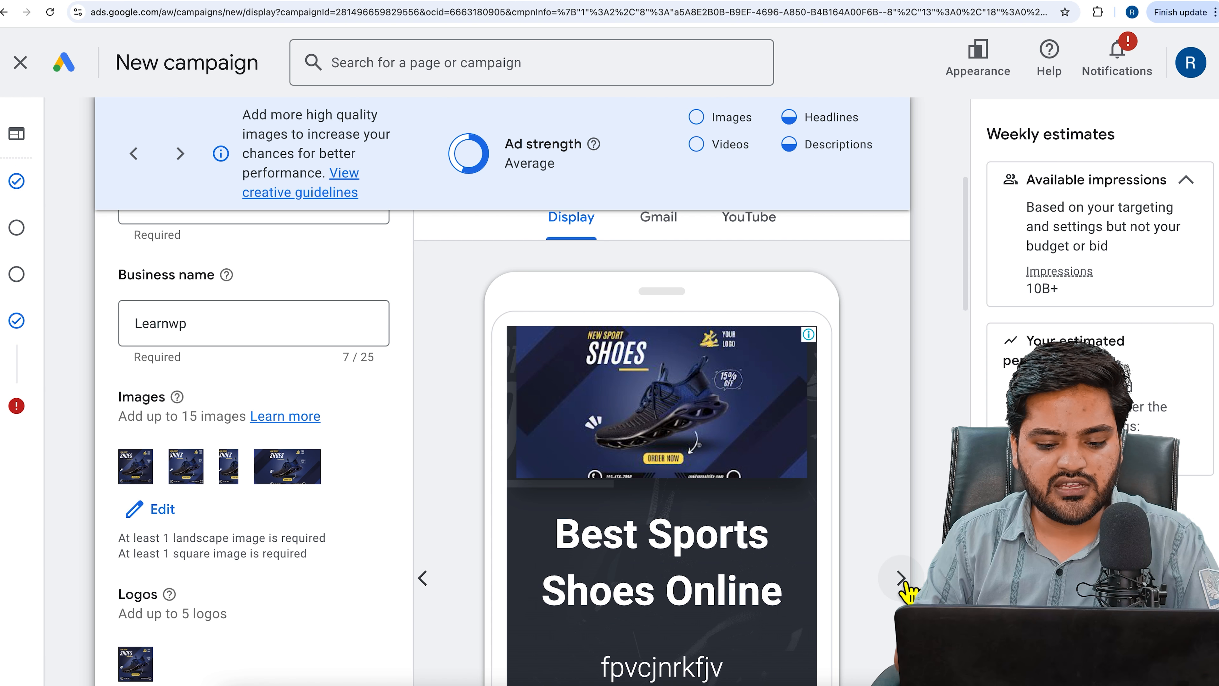
pyautogui.click(902, 579)
pyautogui.scroll(-2, 906, 585)
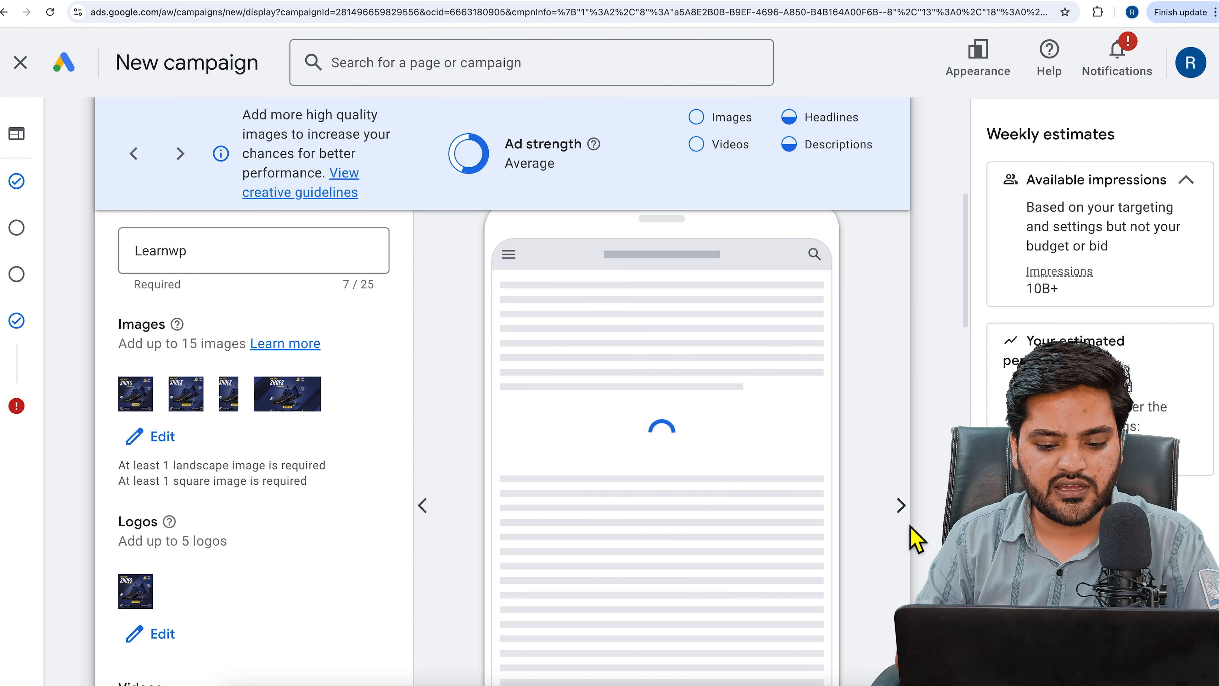
pyautogui.scroll(3, 916, 519)
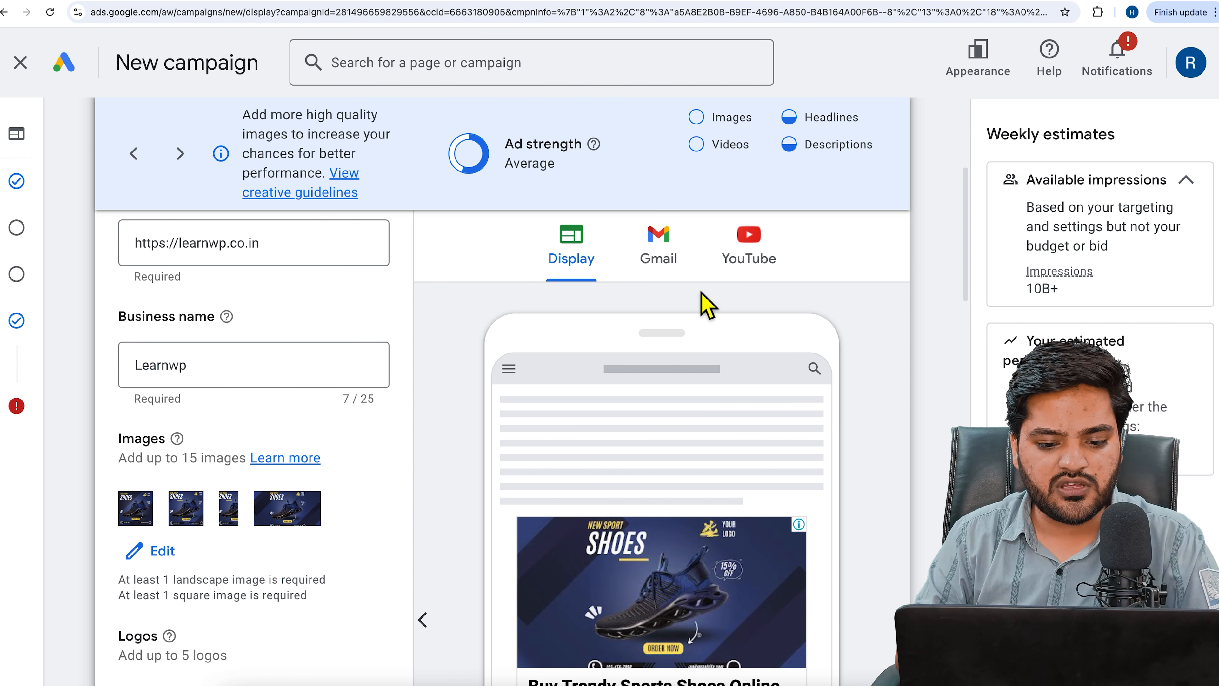
# Check how the ad with its logo and texts previews in Gmail and YouTube
pyautogui.click(679, 269)
pyautogui.scroll(-3, 870, 417)
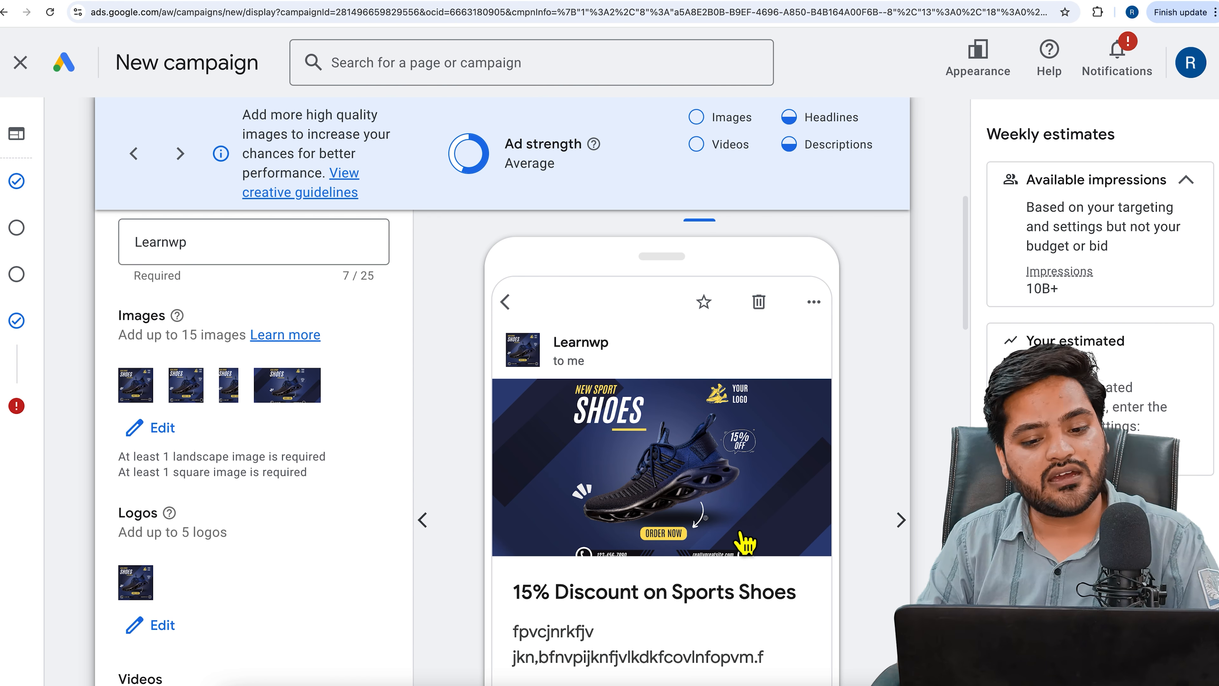
pyautogui.scroll(3, 768, 297)
pyautogui.click(757, 281)
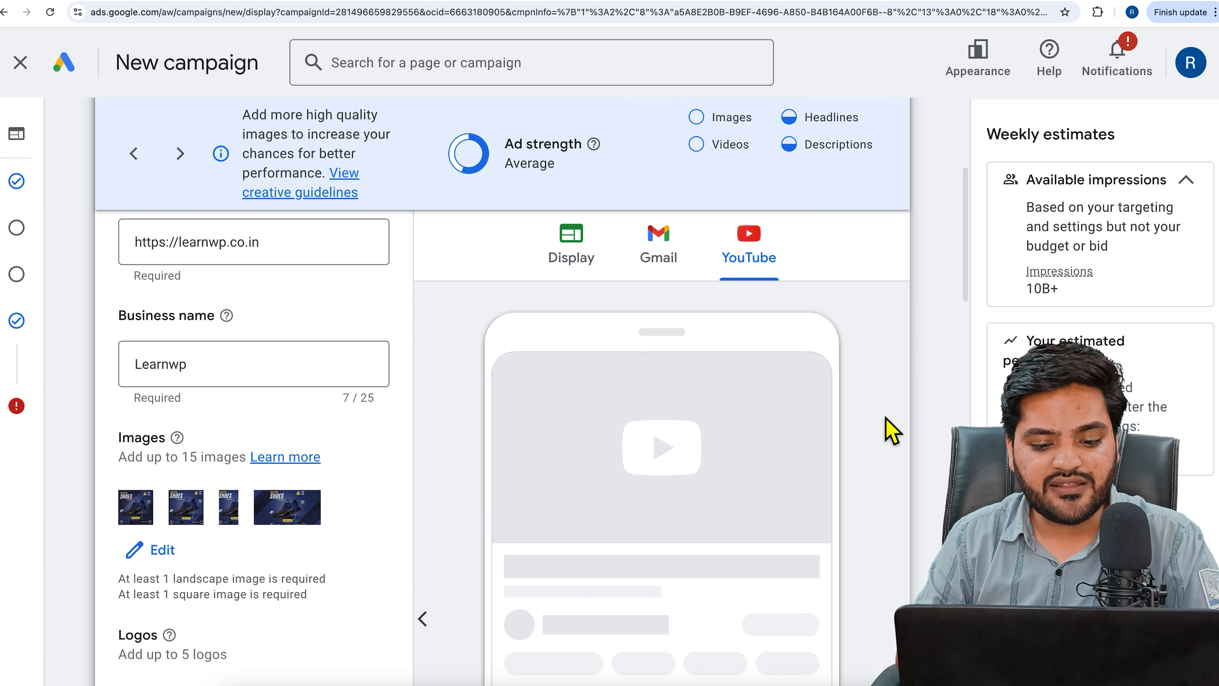
pyautogui.scroll(-2, 888, 430)
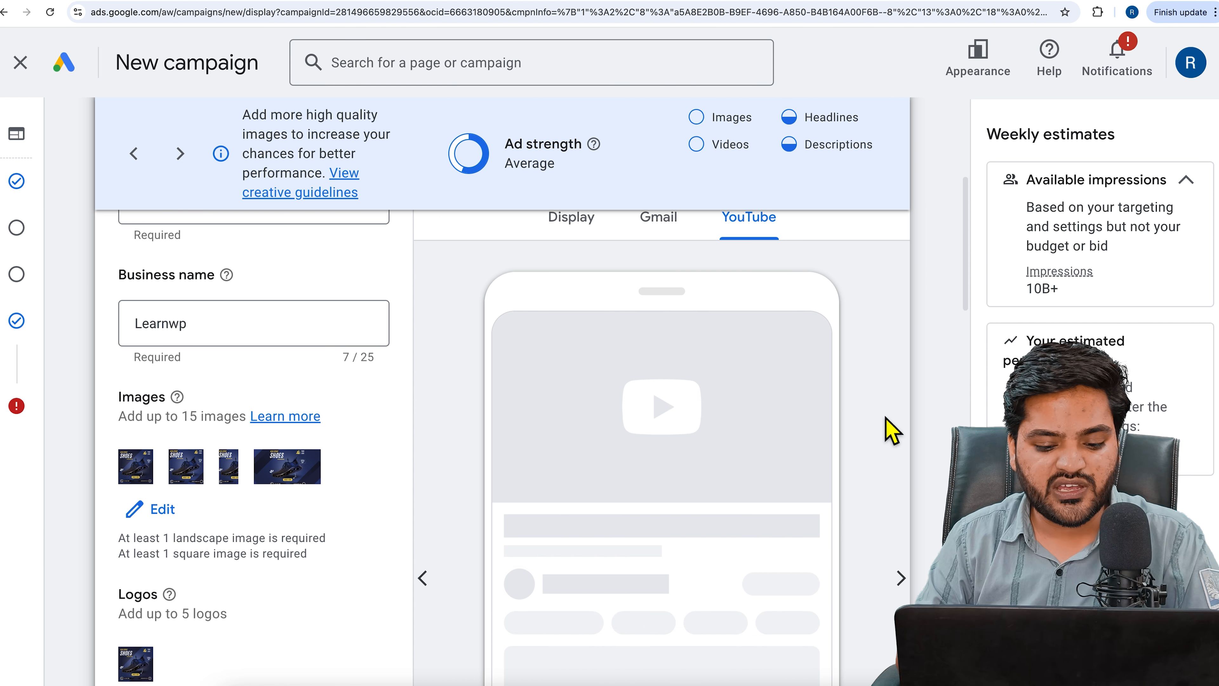
pyautogui.scroll(-2, 654, 473)
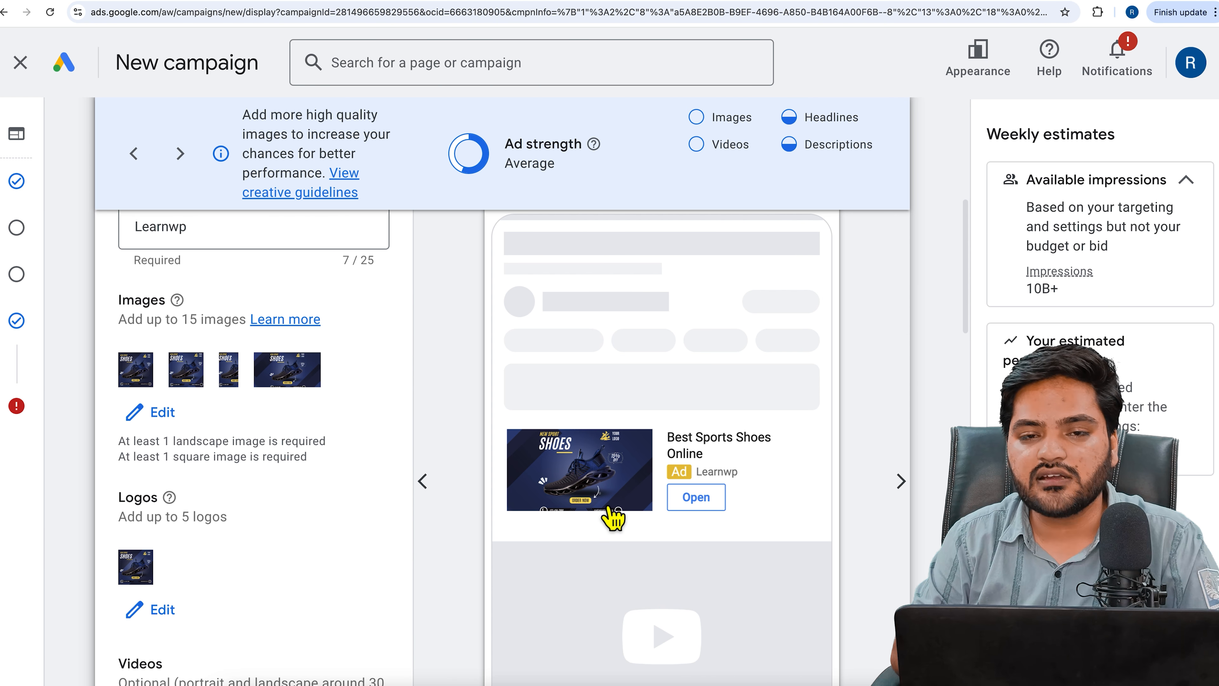
# Expand the ad's additional format options and review asset enhancements, auto-generated video and native formats
pyautogui.scroll(-10, 397, 490)
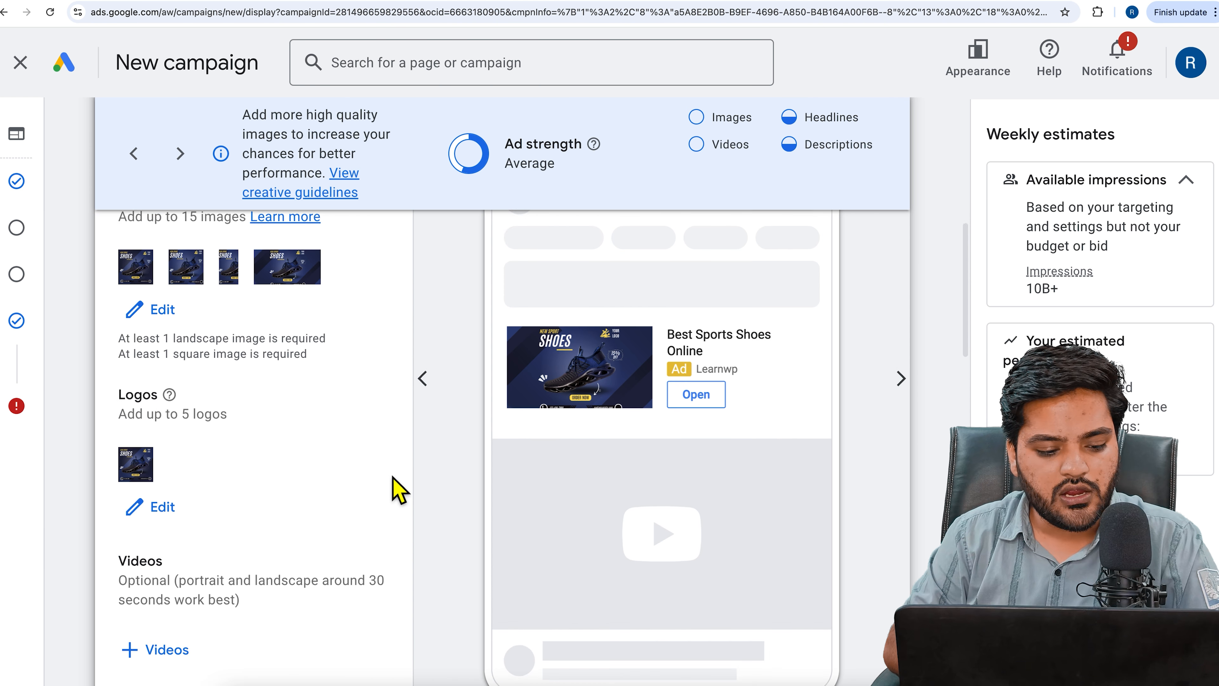
pyautogui.scroll(-15, 288, 461)
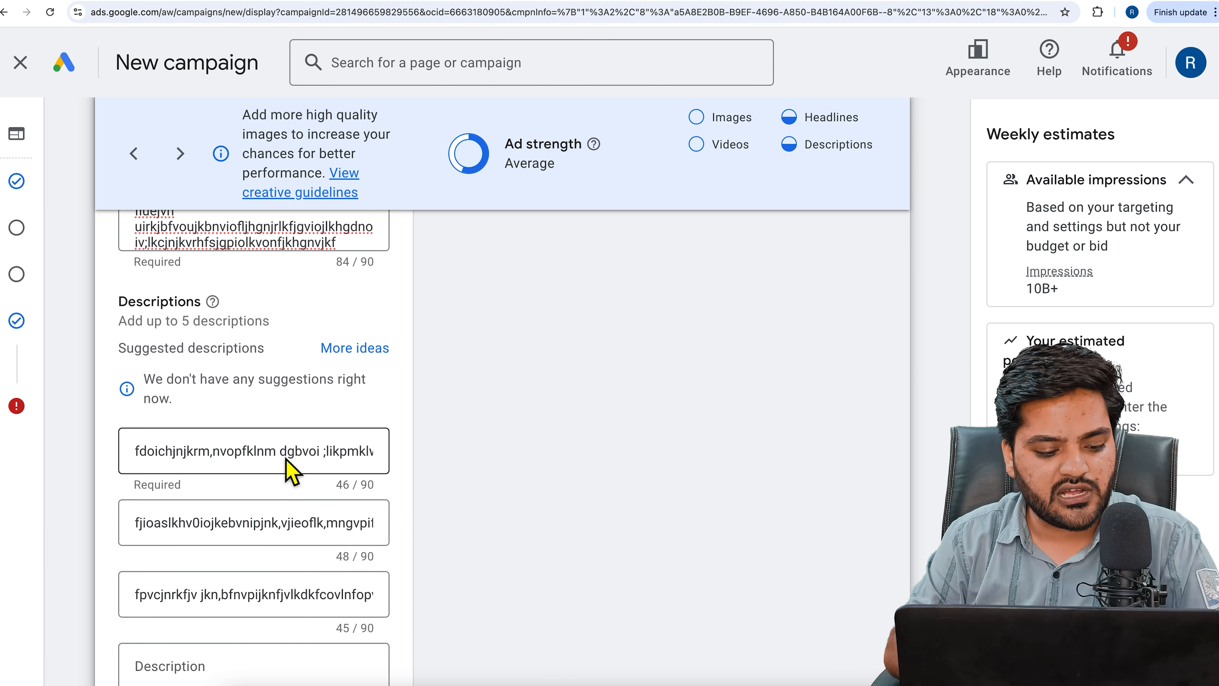
pyautogui.scroll(-1, 299, 475)
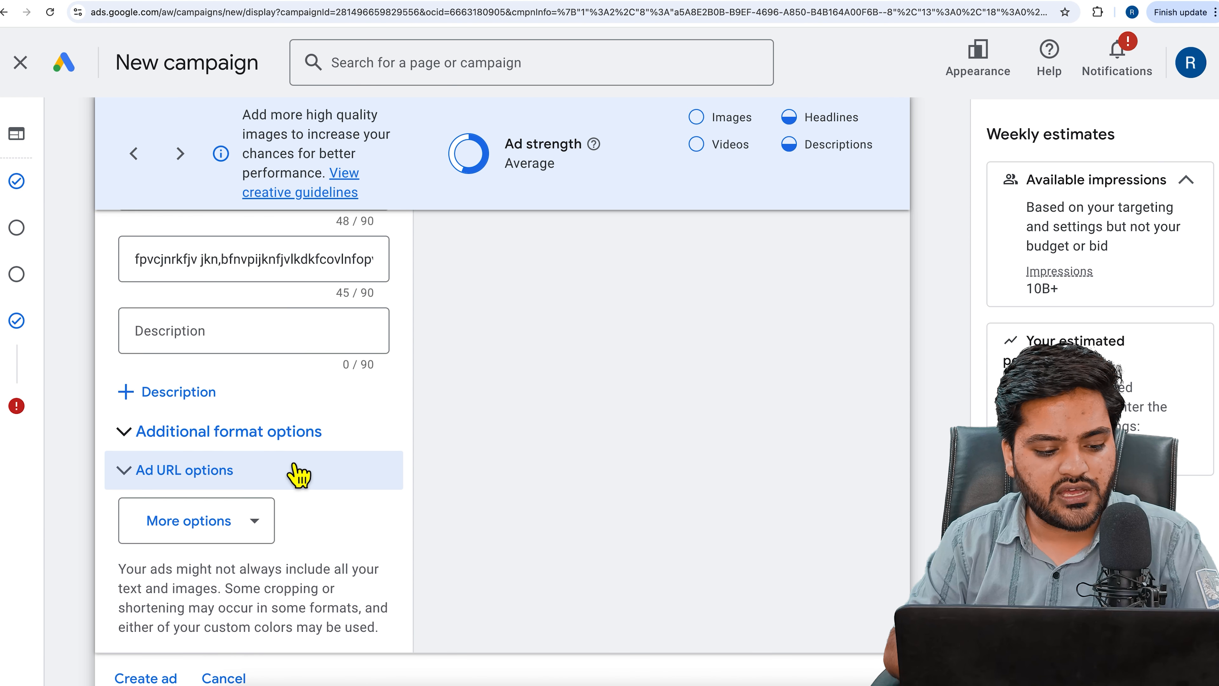
pyautogui.click(220, 446)
pyautogui.scroll(-2, 300, 456)
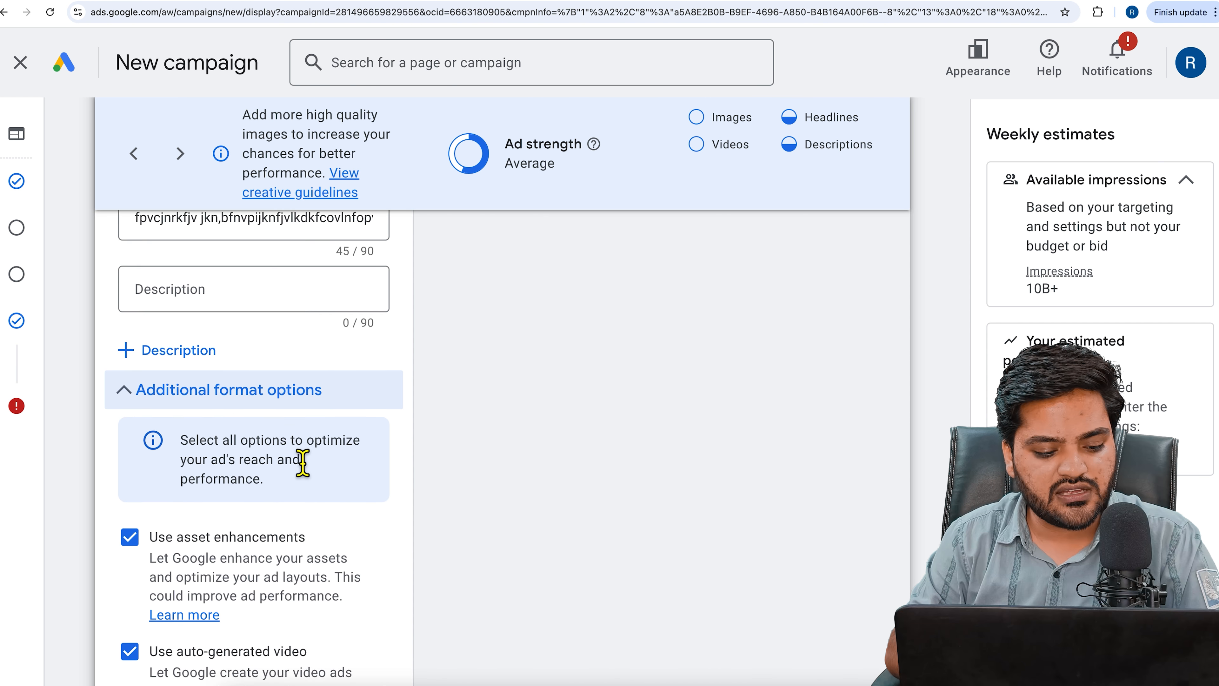
pyautogui.scroll(-2, 267, 499)
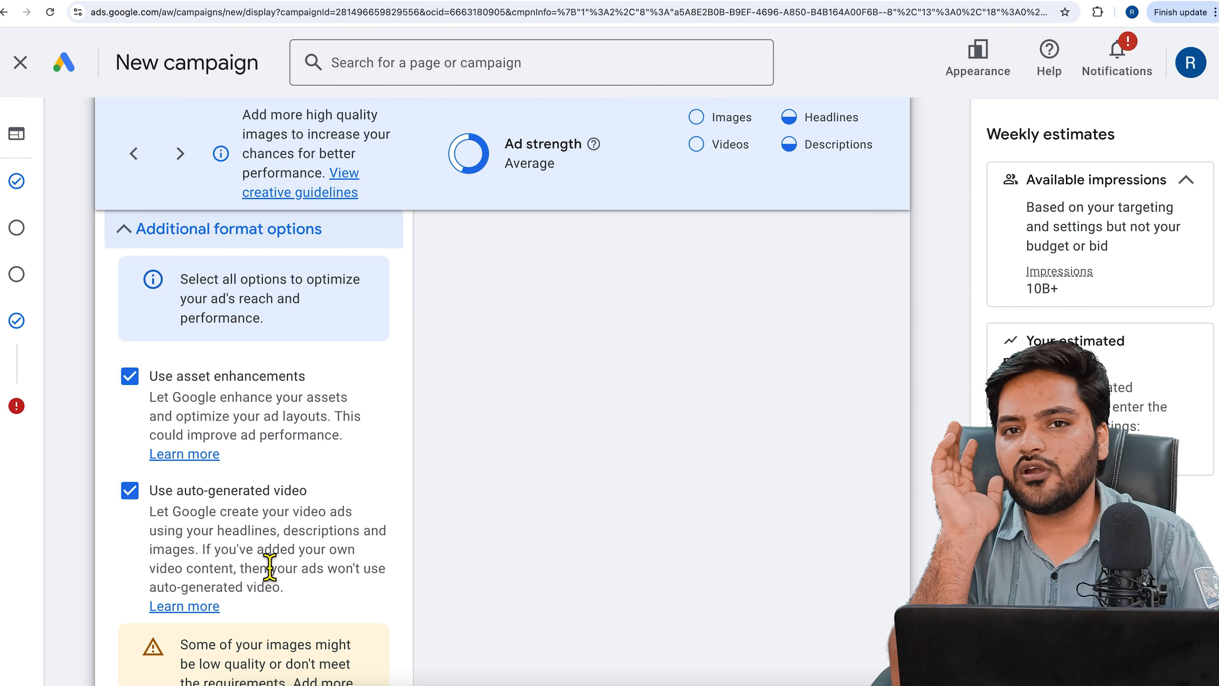
pyautogui.scroll(-5, 270, 568)
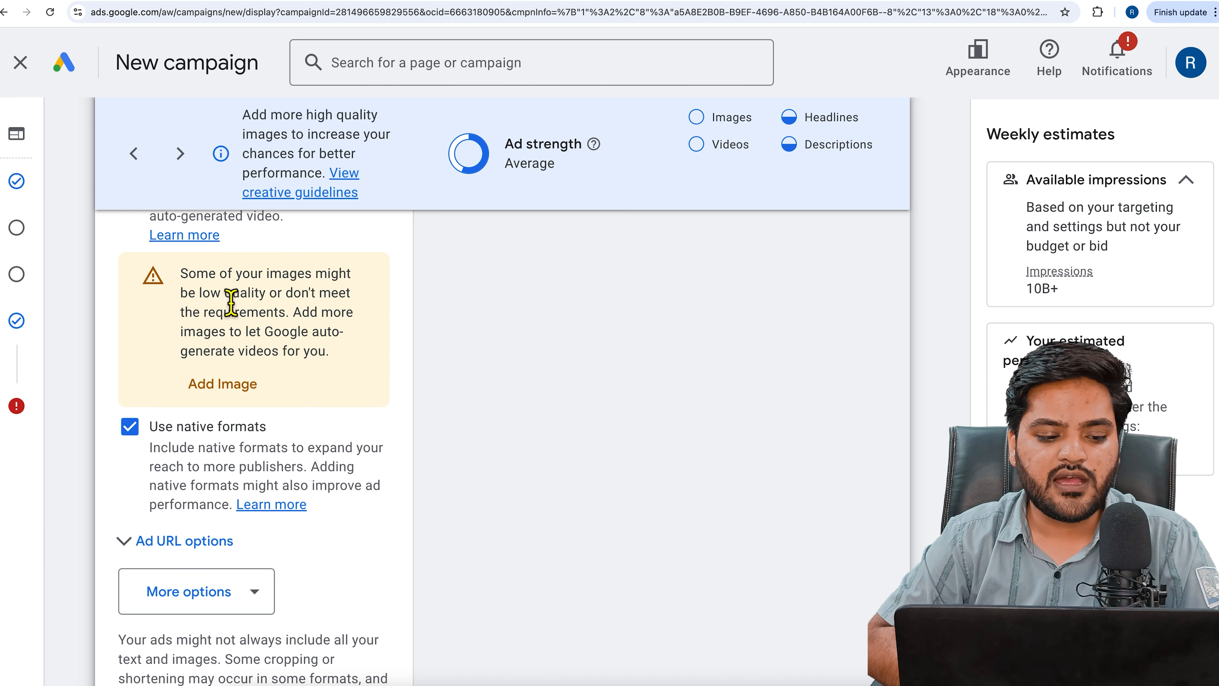
pyautogui.moveTo(212, 293); pyautogui.dragTo(289, 313)
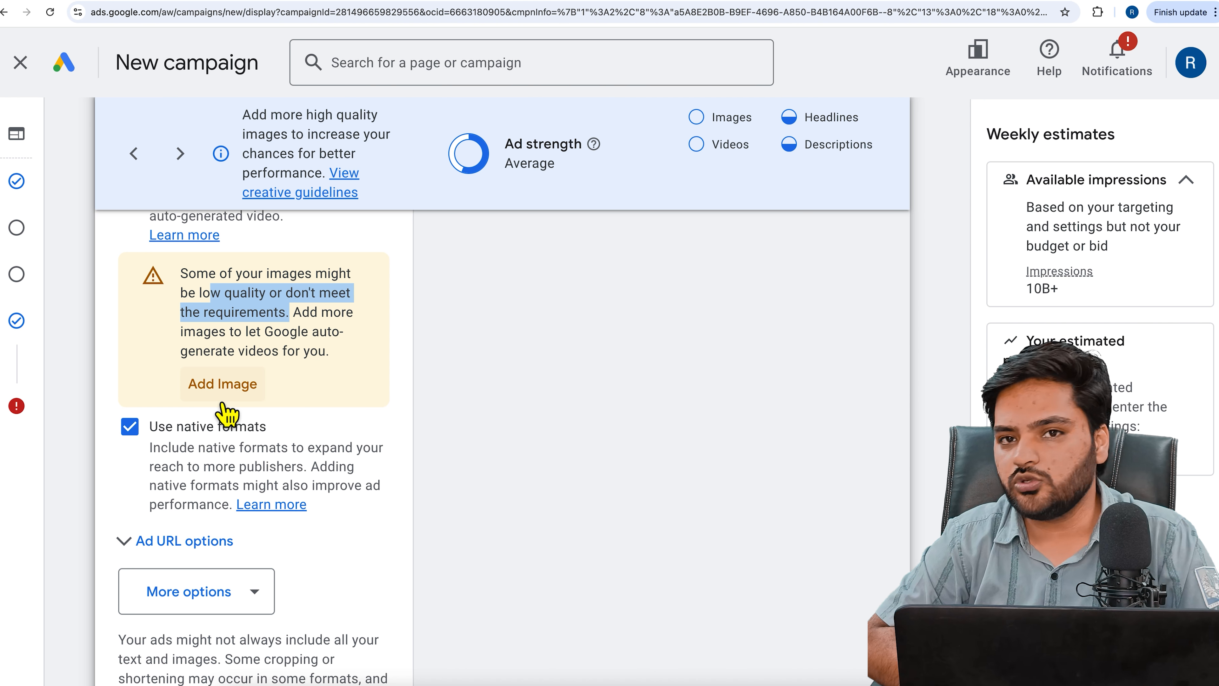
pyautogui.scroll(-2, 221, 411)
pyautogui.scroll(-1, 221, 447)
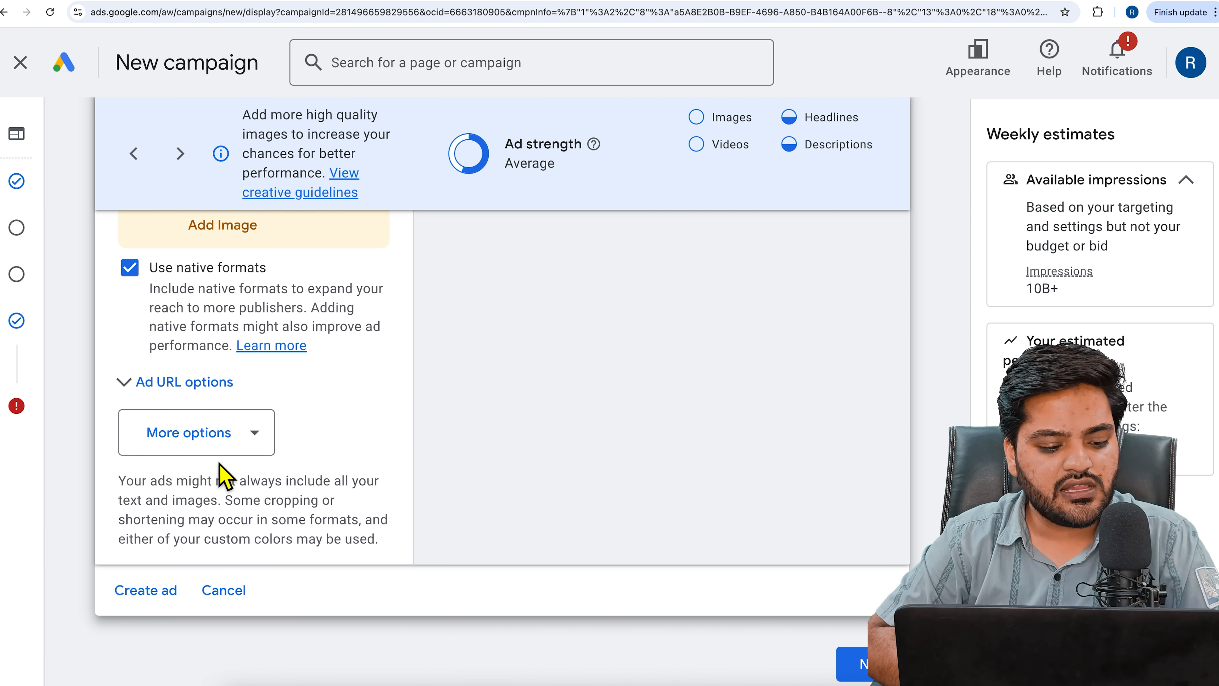
# Add the call to action text option to the ad
pyautogui.click(238, 435)
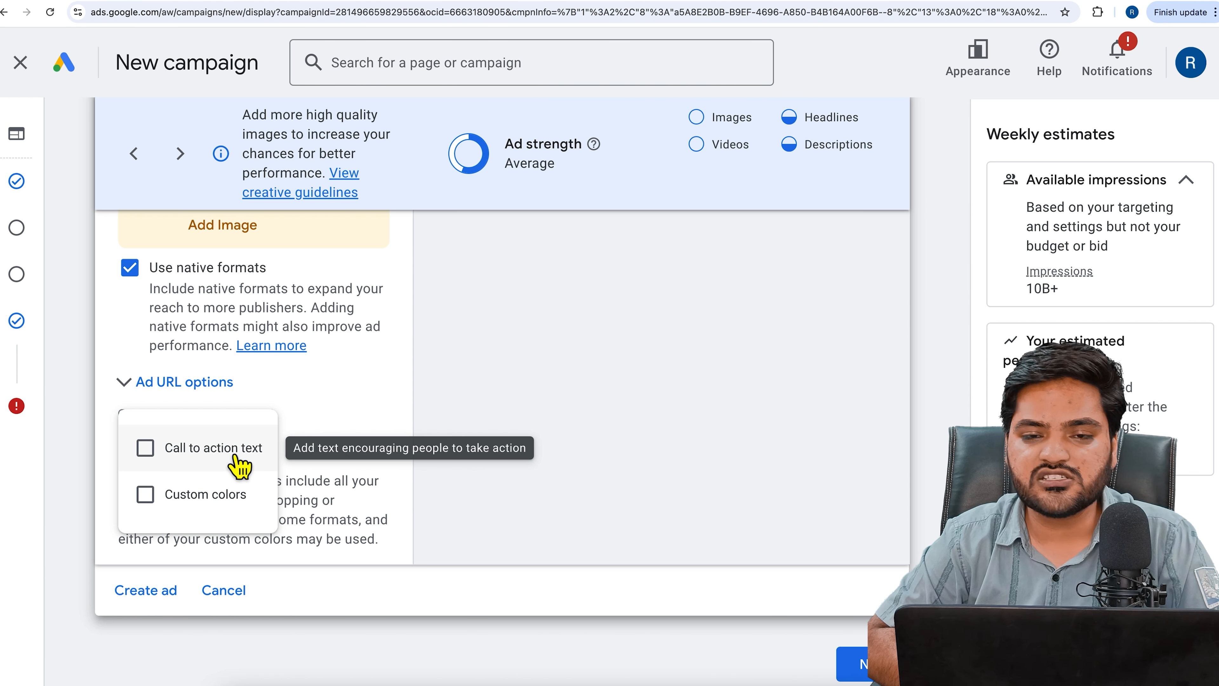
pyautogui.scroll(7, 547, 482)
pyautogui.scroll(15, 549, 481)
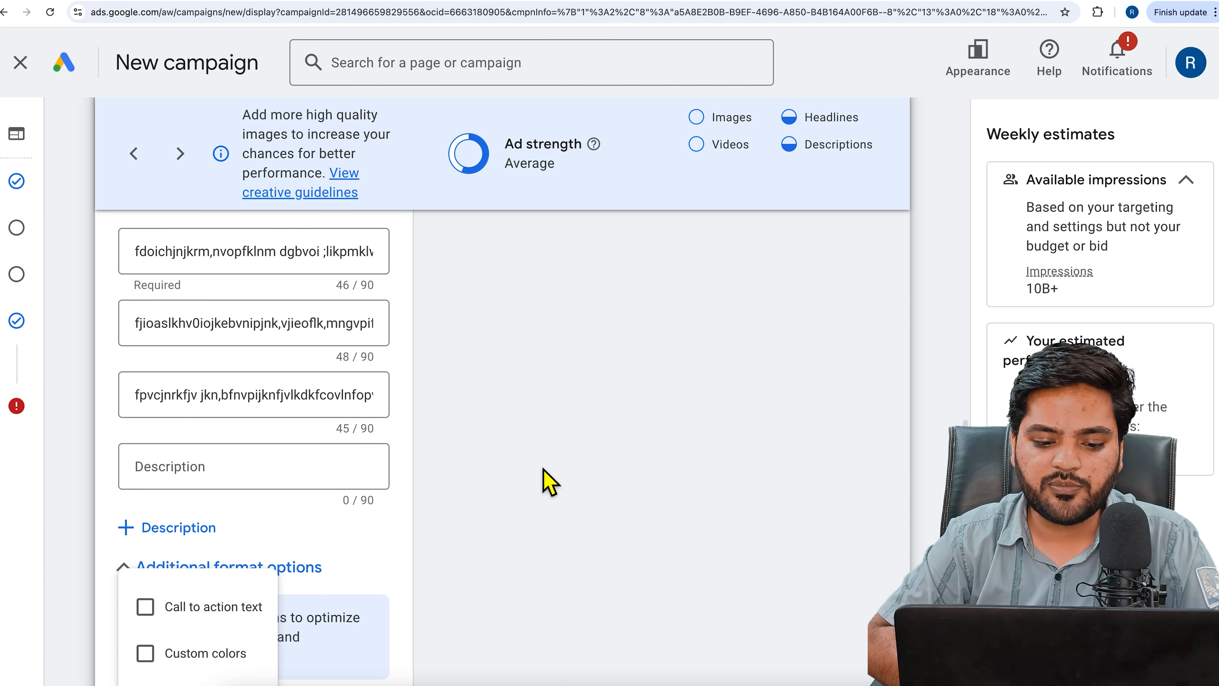
pyautogui.scroll(1, 550, 482)
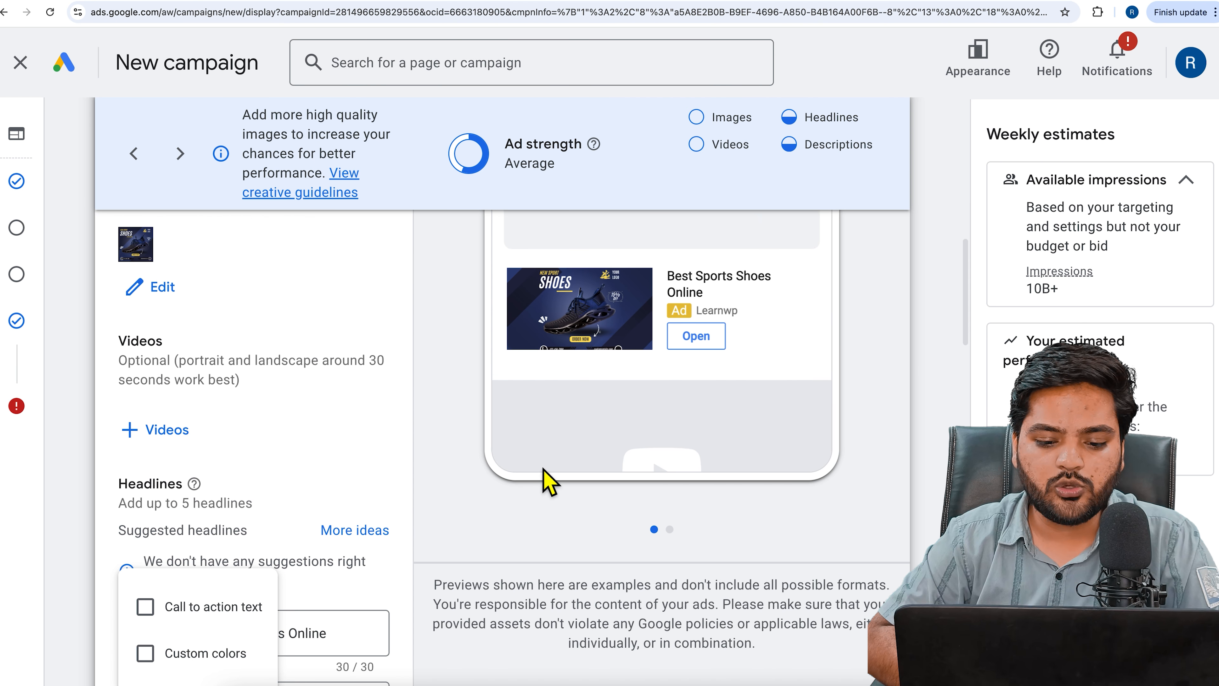
pyautogui.scroll(-12, 553, 451)
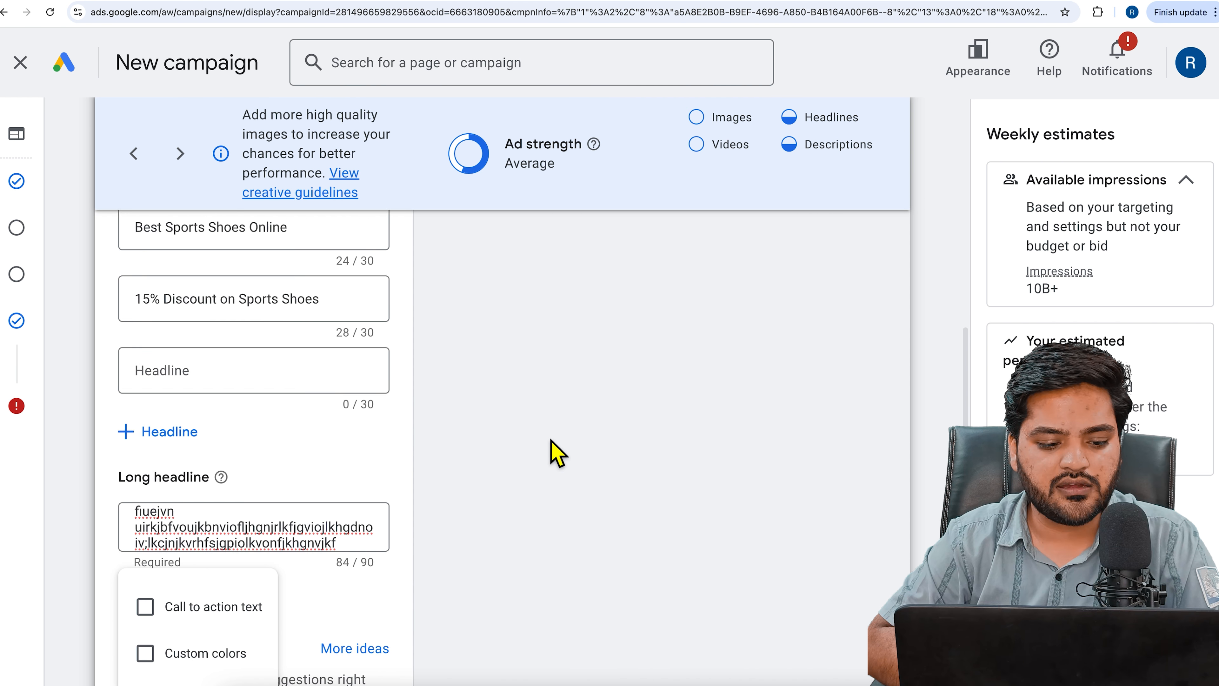
pyautogui.click(216, 623)
pyautogui.scroll(-7, 299, 571)
pyautogui.scroll(2, 254, 488)
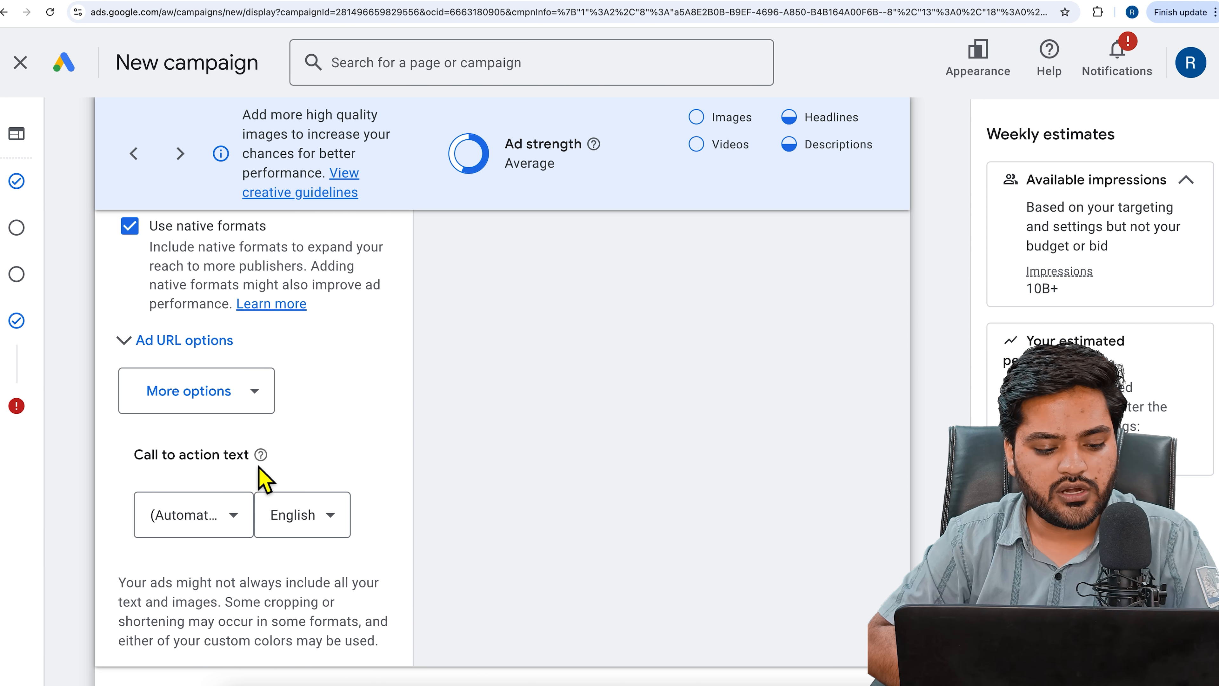
# Set the English call to action text to Shop Now and dismiss the error notification
pyautogui.click(225, 524)
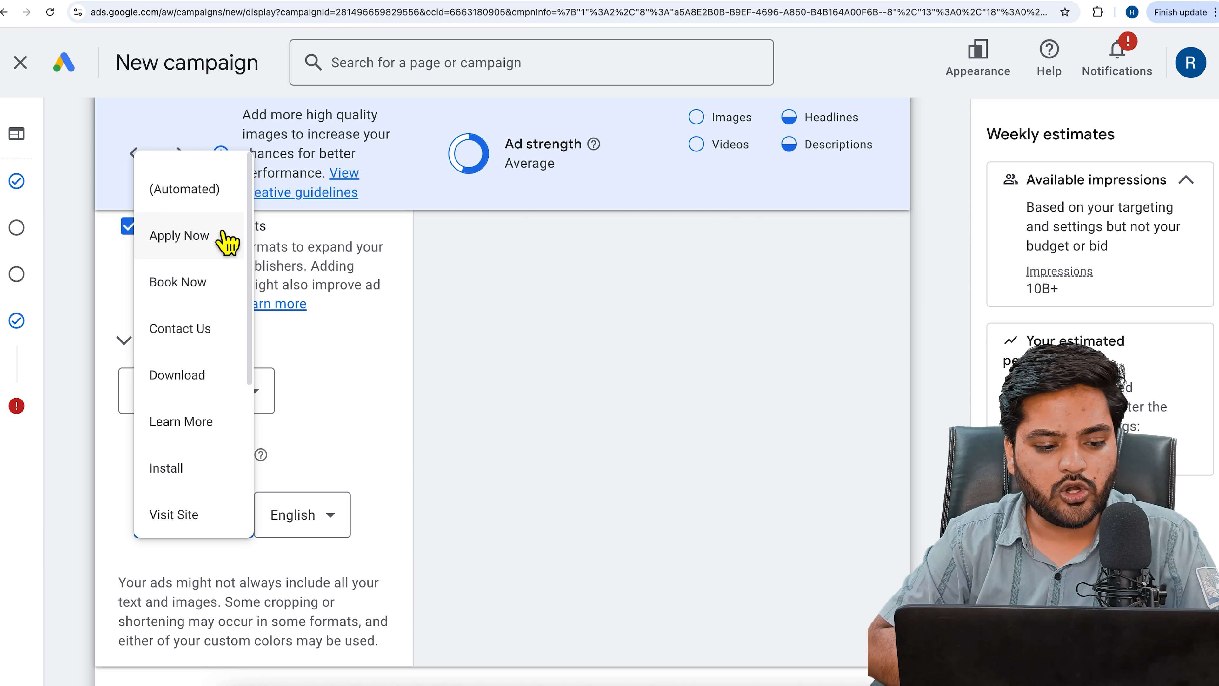
pyautogui.scroll(-5, 213, 393)
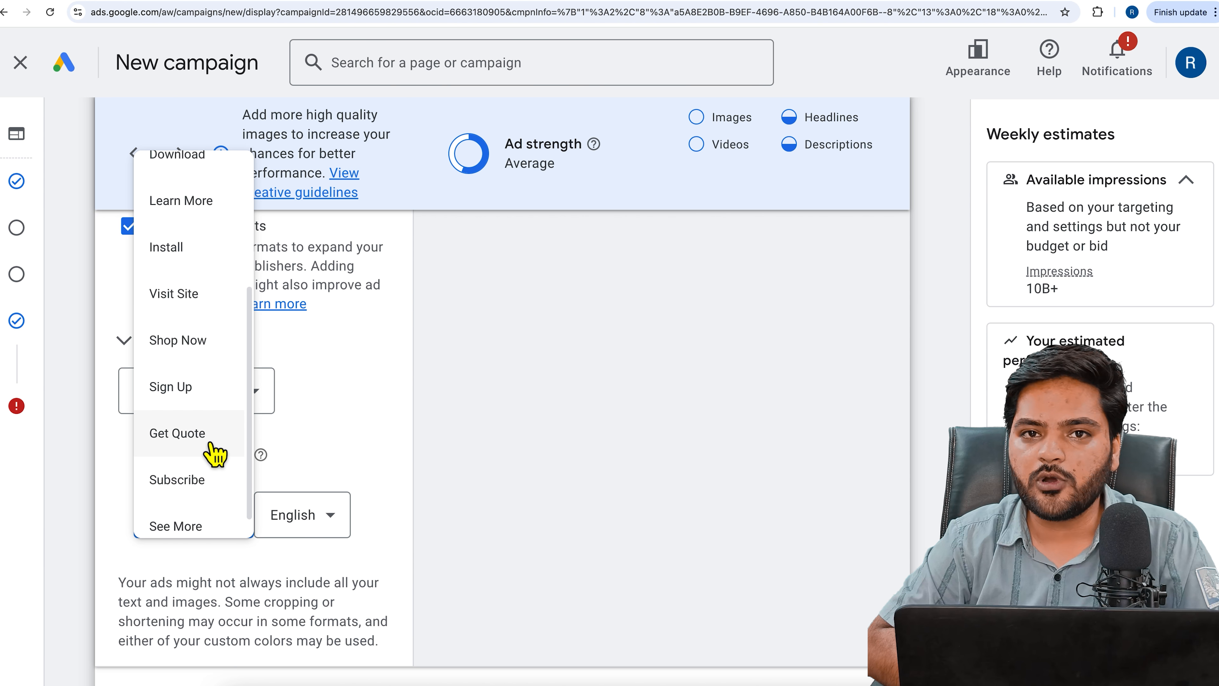
pyautogui.scroll(5, 212, 451)
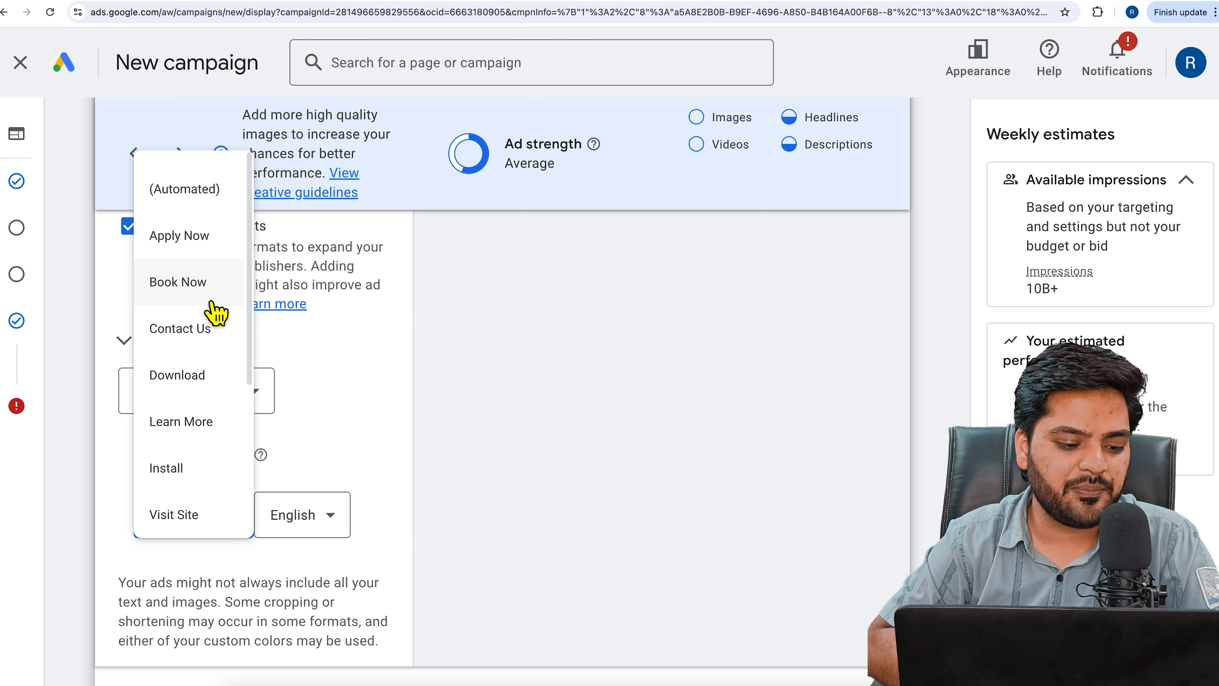
pyautogui.scroll(-4, 212, 377)
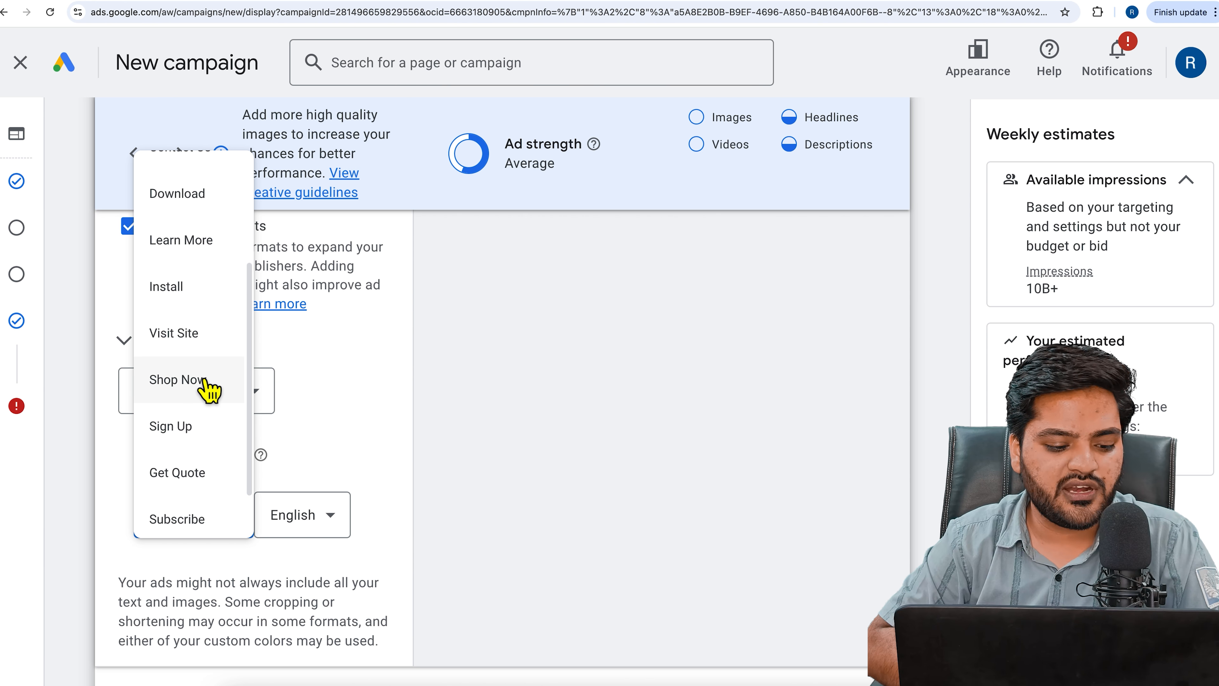
pyautogui.click(205, 380)
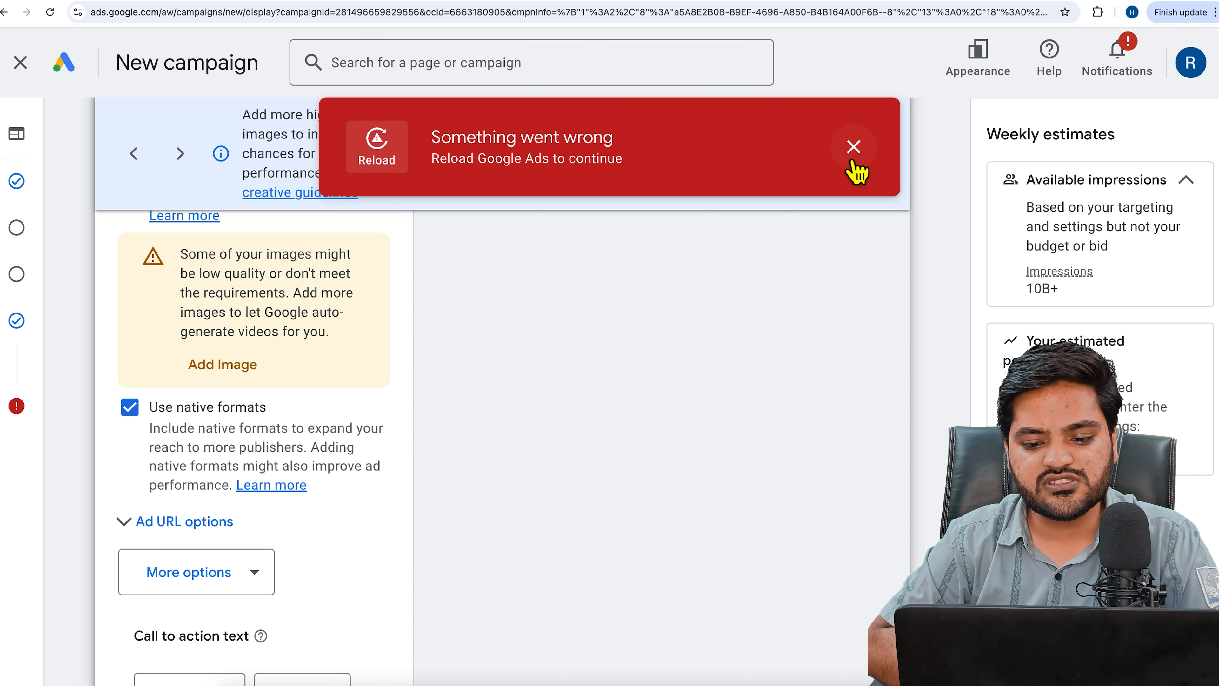
pyautogui.click(854, 149)
# Check the call to action button in the ad preview, and look over the Ad URL options
pyautogui.scroll(15, 862, 536)
pyautogui.scroll(15, 861, 537)
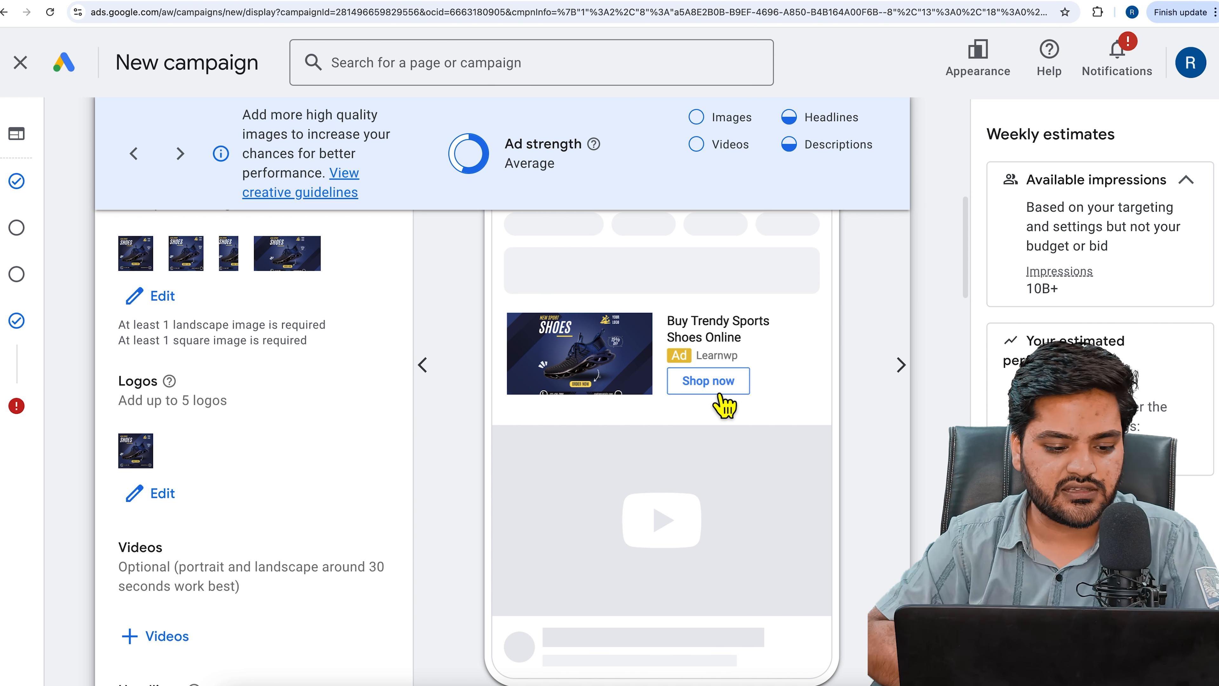
pyautogui.scroll(-6, 335, 545)
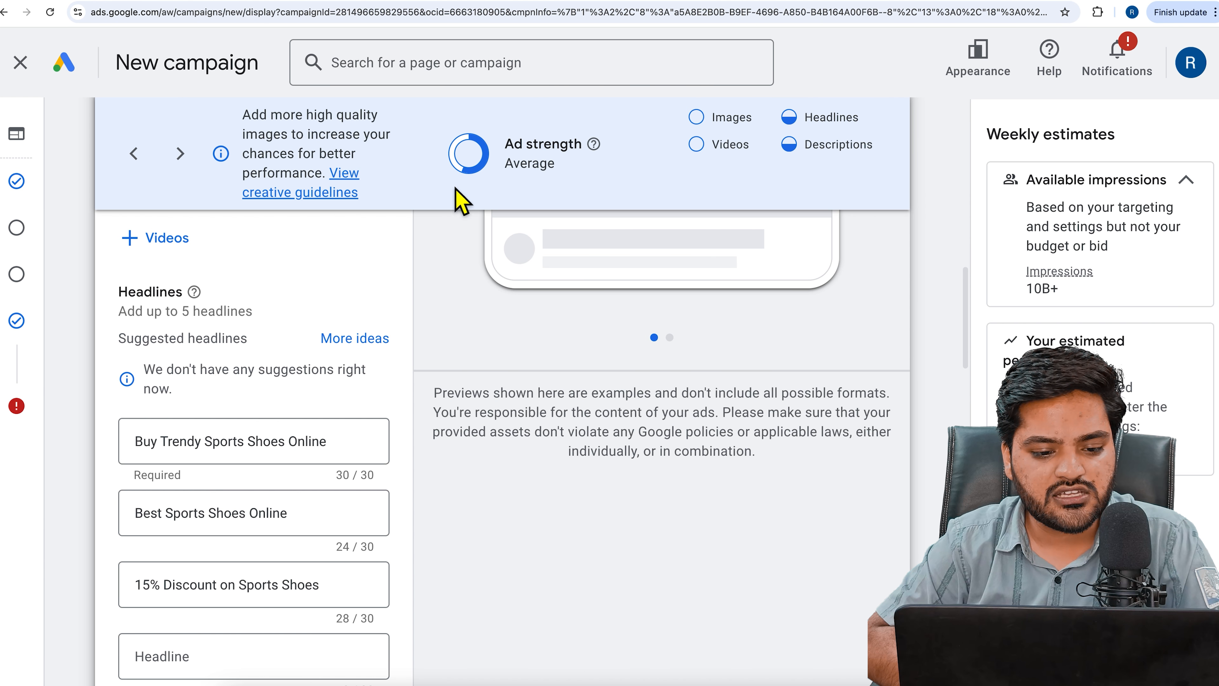
pyautogui.scroll(-5, 365, 430)
pyautogui.scroll(-10, 365, 429)
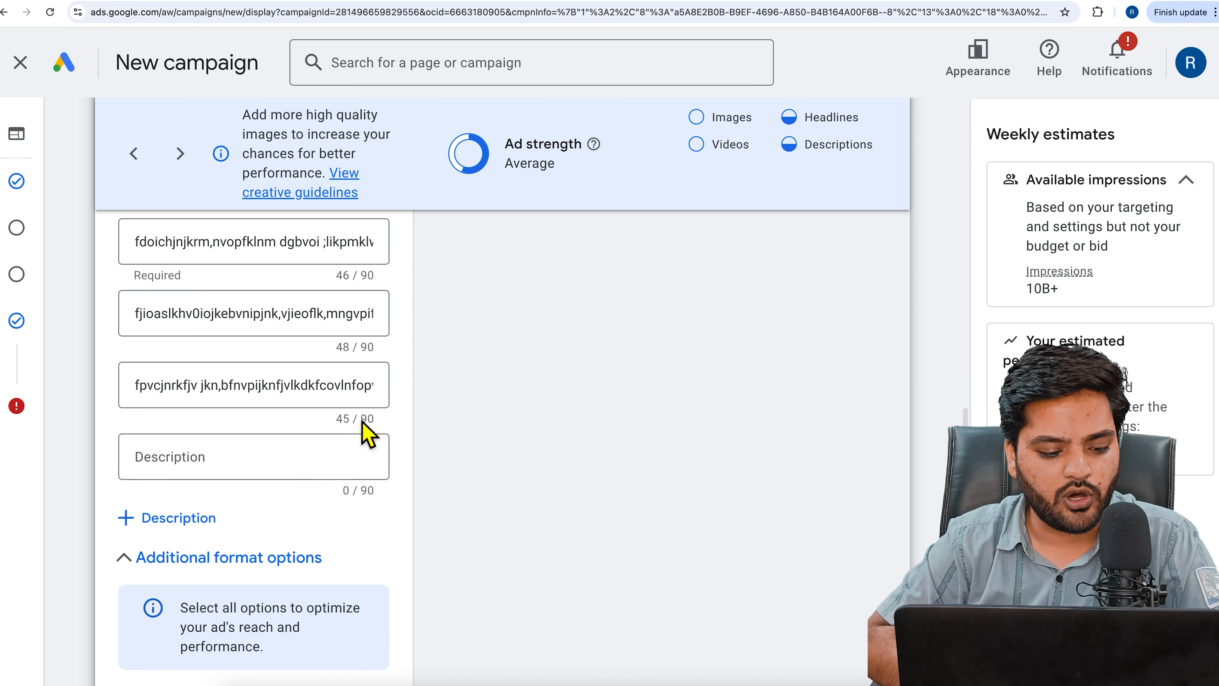
pyautogui.scroll(-5, 365, 429)
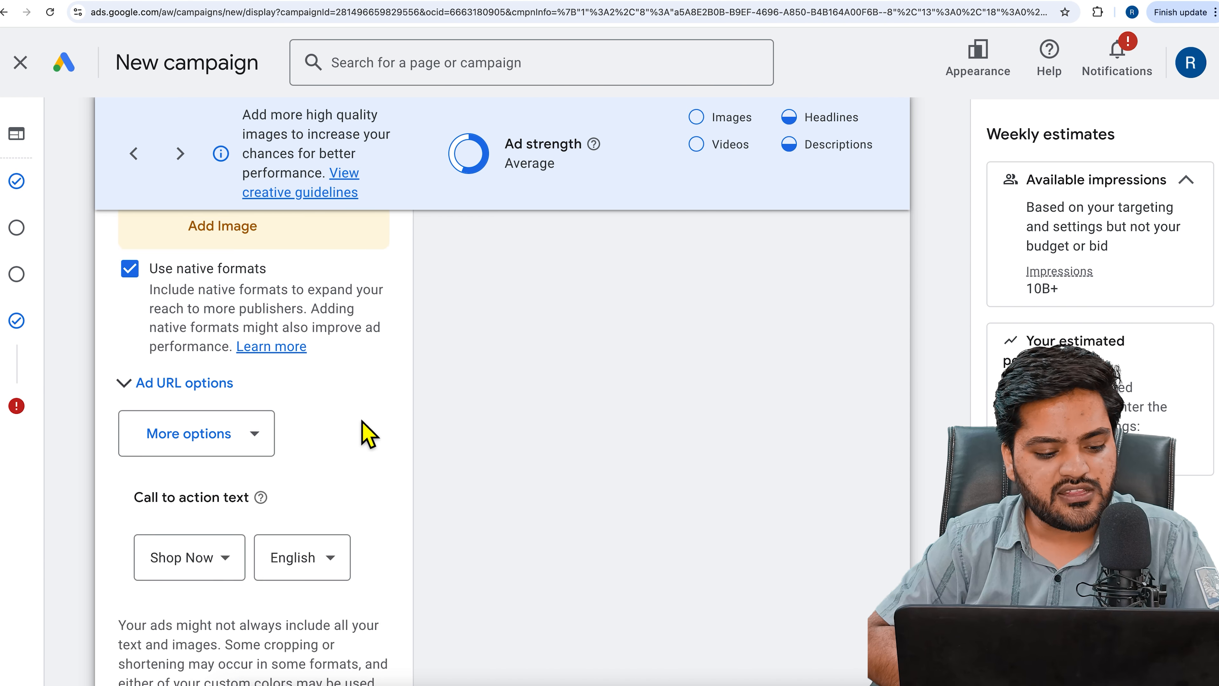
pyautogui.click(229, 348)
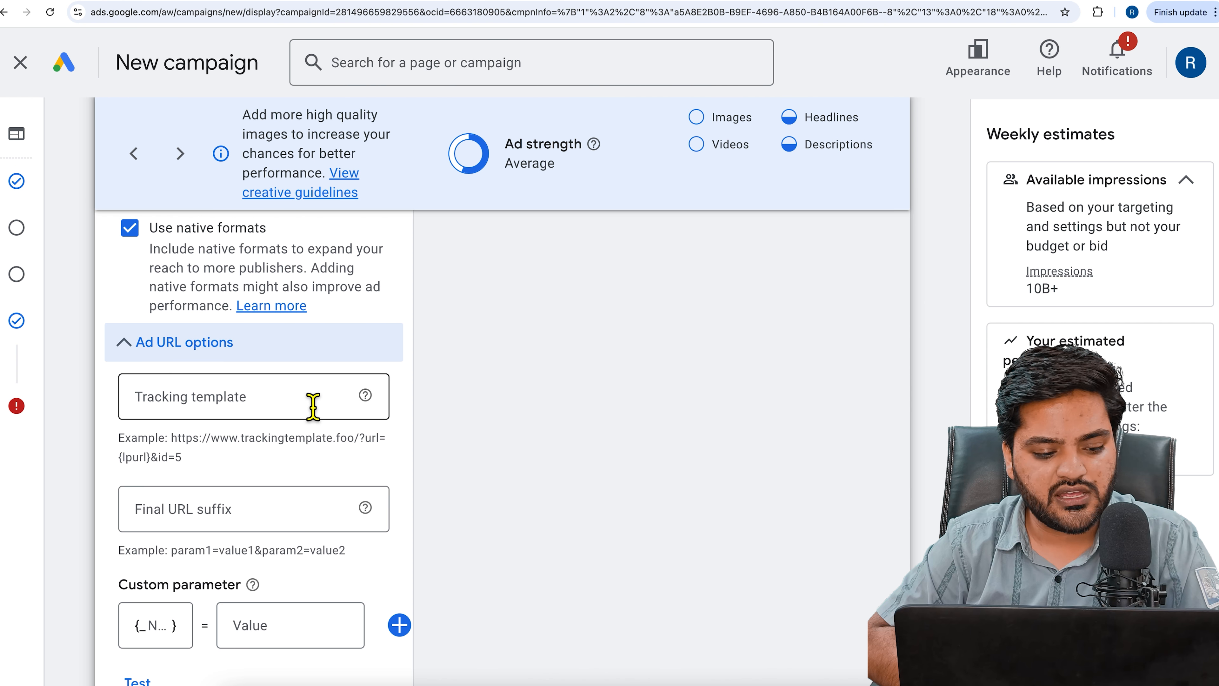
pyautogui.scroll(-5, 243, 408)
pyautogui.scroll(-2, 245, 411)
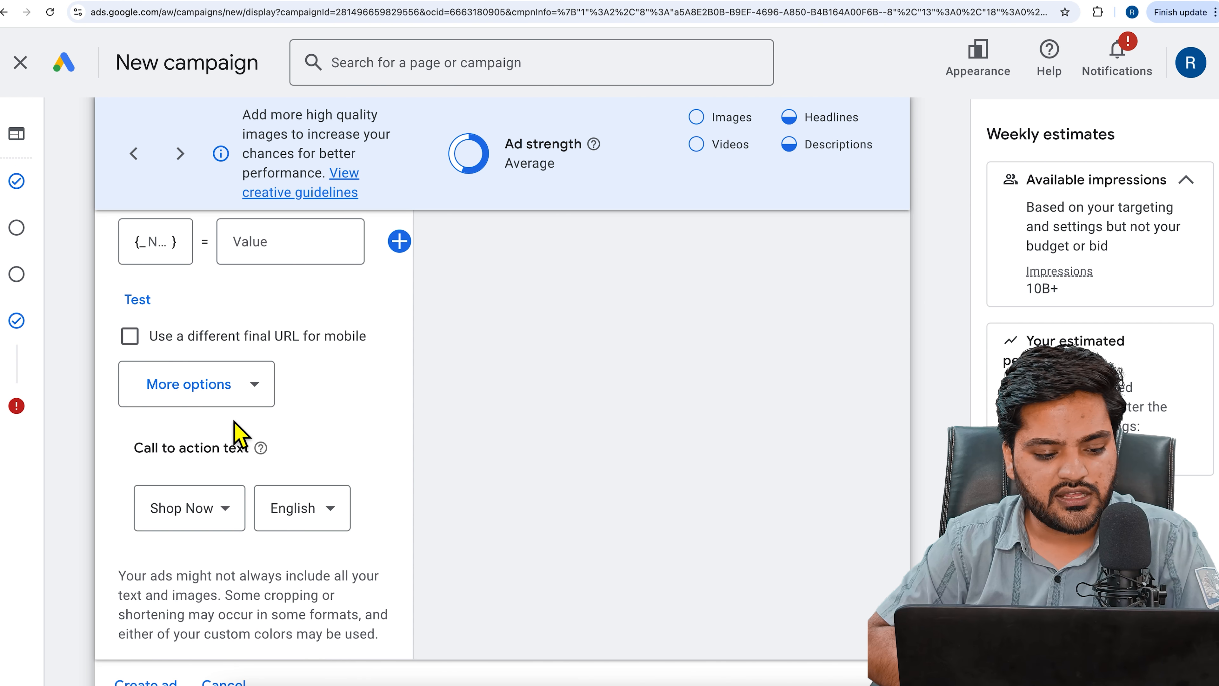
# Add the custom colors option to the ad alongside the call to action text
pyautogui.click(246, 402)
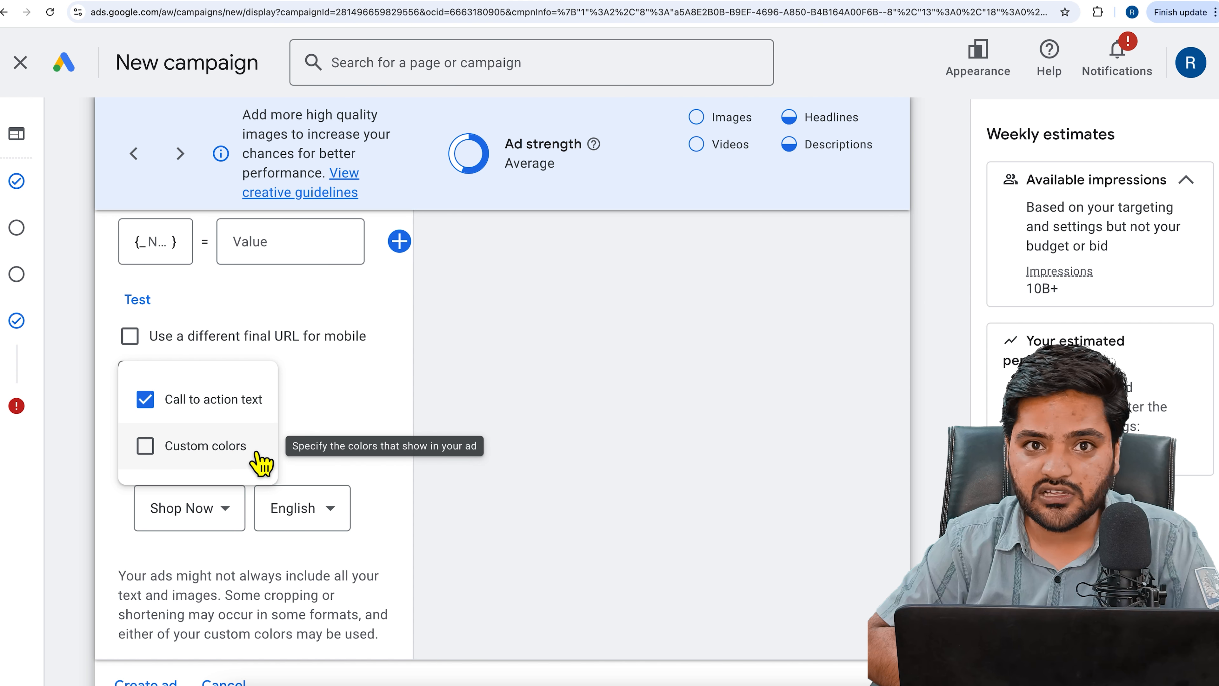
pyautogui.click(235, 449)
pyautogui.scroll(-2, 288, 457)
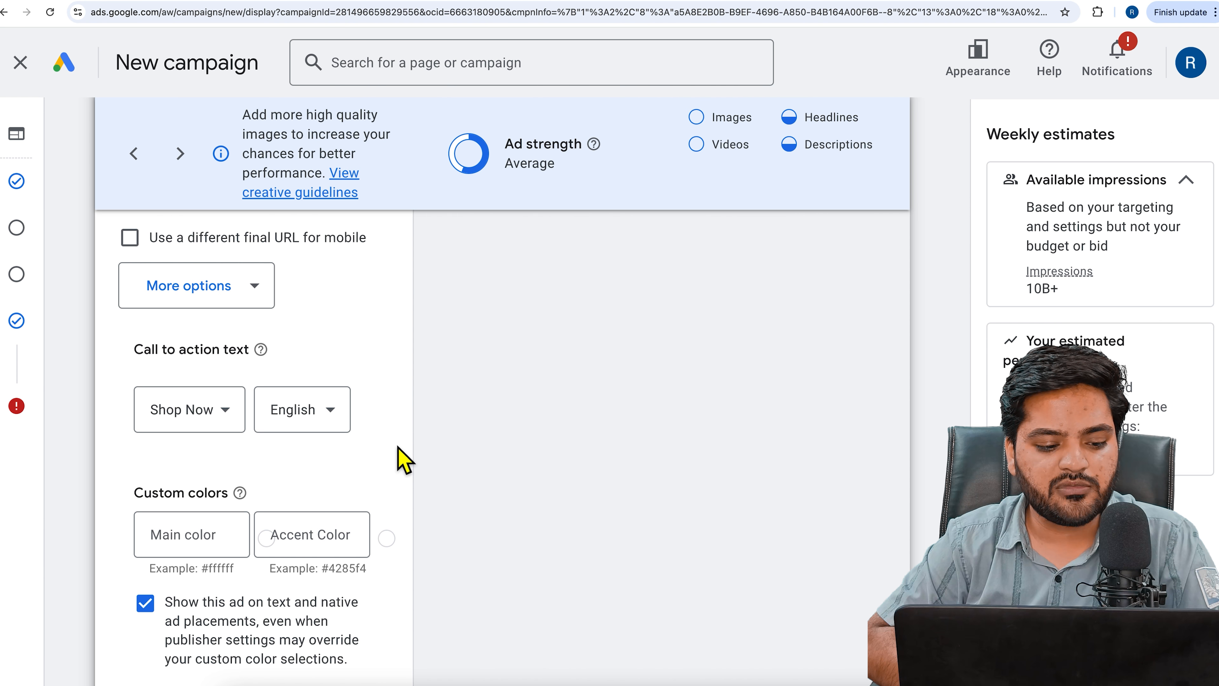
pyautogui.scroll(8, 593, 427)
pyautogui.scroll(10, 597, 427)
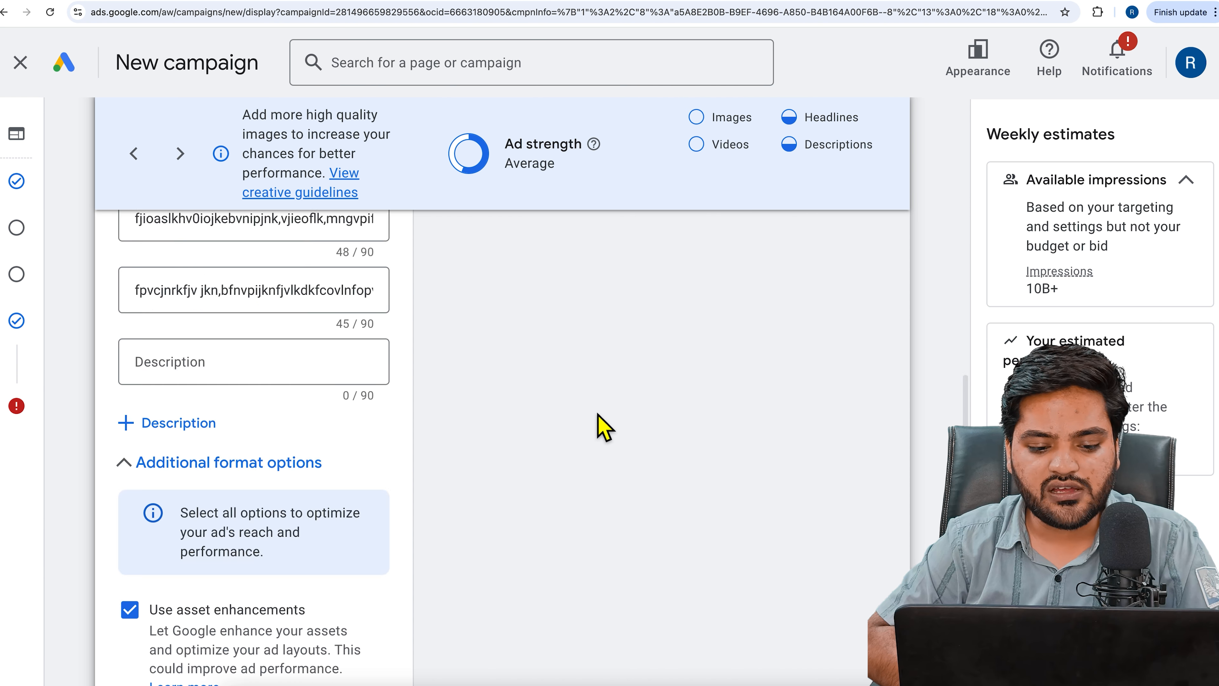
pyautogui.scroll(-17, 715, 386)
pyautogui.scroll(-6, 430, 460)
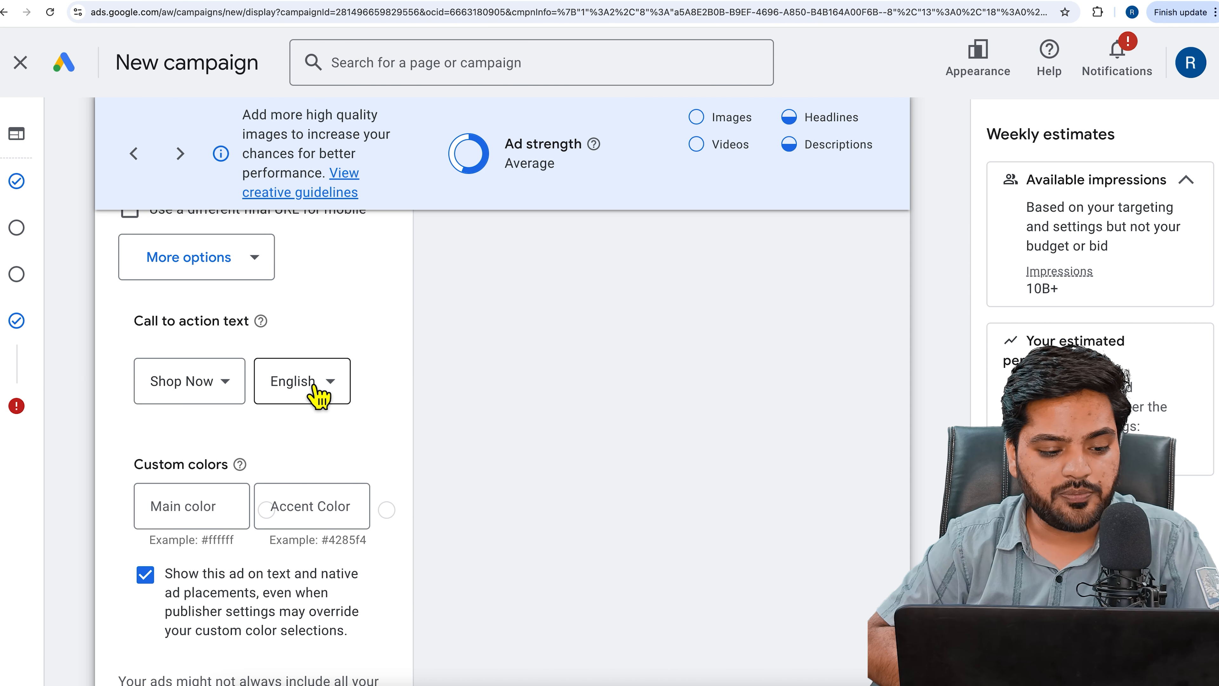
# Set the ad's custom main color to #ffffff
pyautogui.scroll(-2, 272, 403)
pyautogui.click(210, 432)
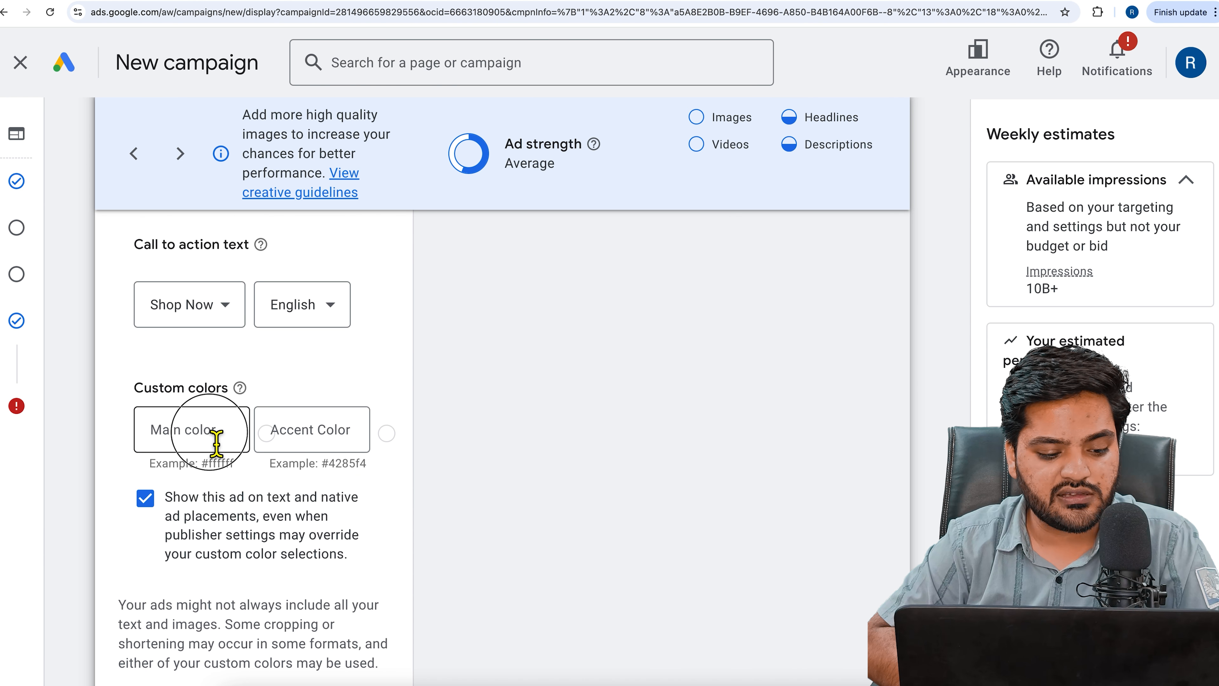
pyautogui.write('#')
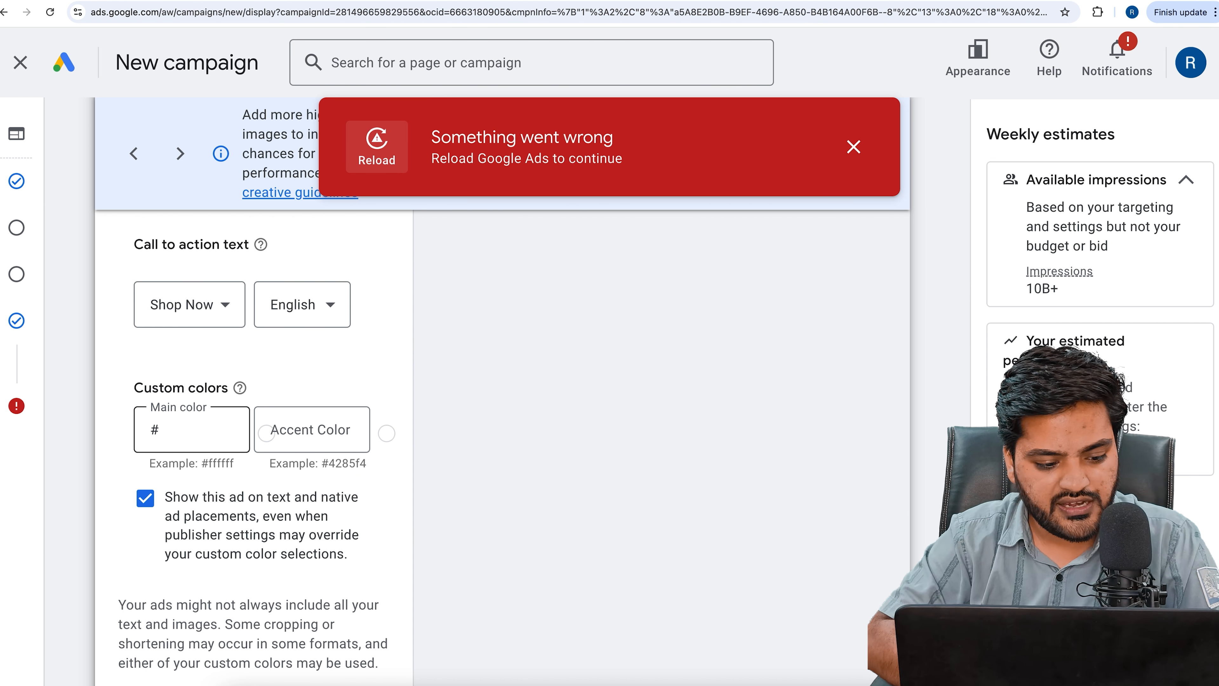
pyautogui.click(197, 432)
pyautogui.write('fffff')
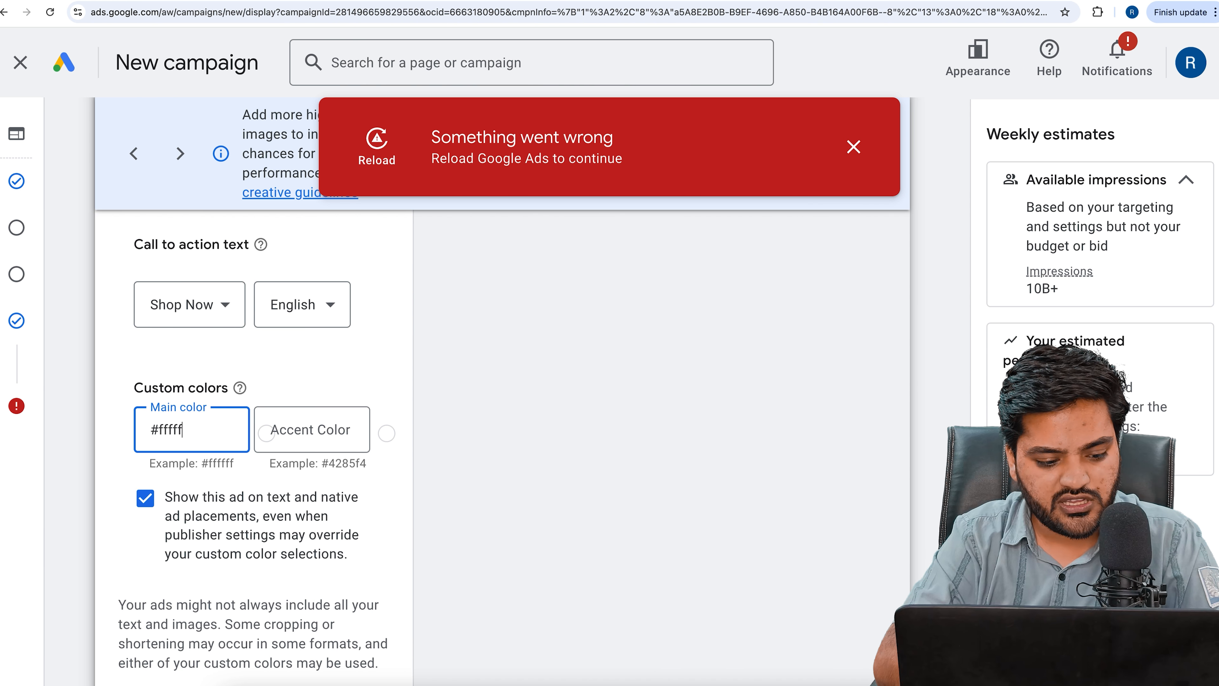
pyautogui.write('f')
# Set the ad's custom accent color to #000000 and dismiss the error notification
pyautogui.click(339, 442)
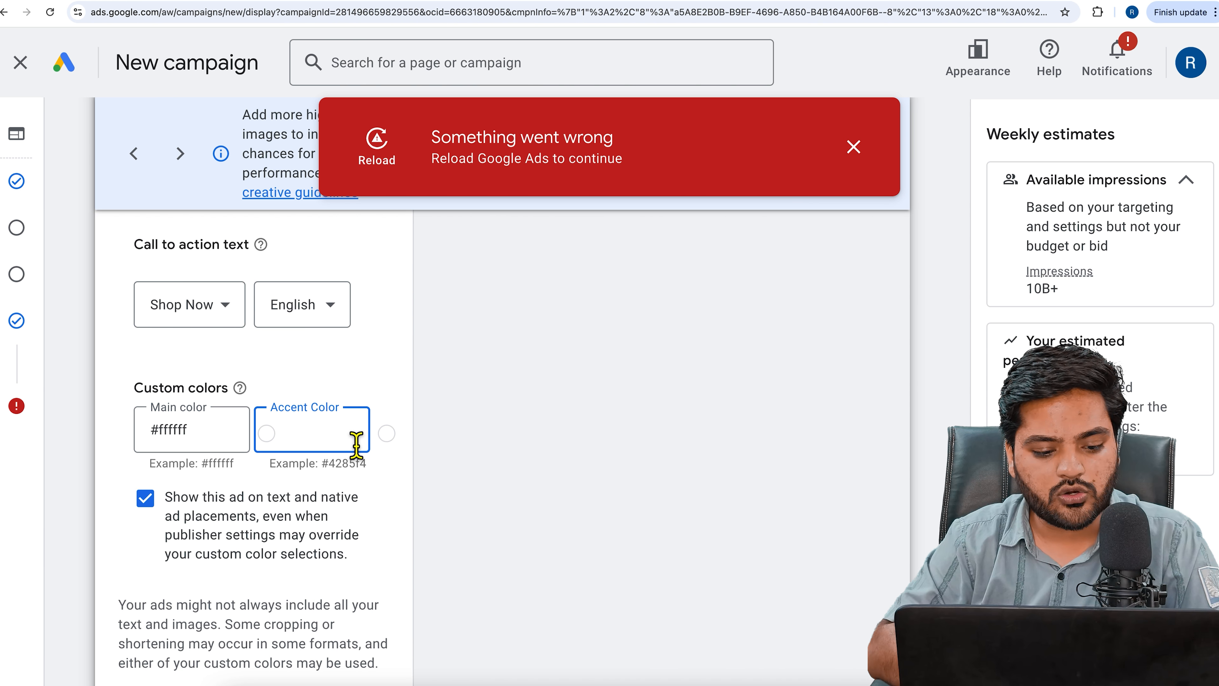
pyautogui.click(392, 438)
pyautogui.click(336, 444)
pyautogui.write('#000000')
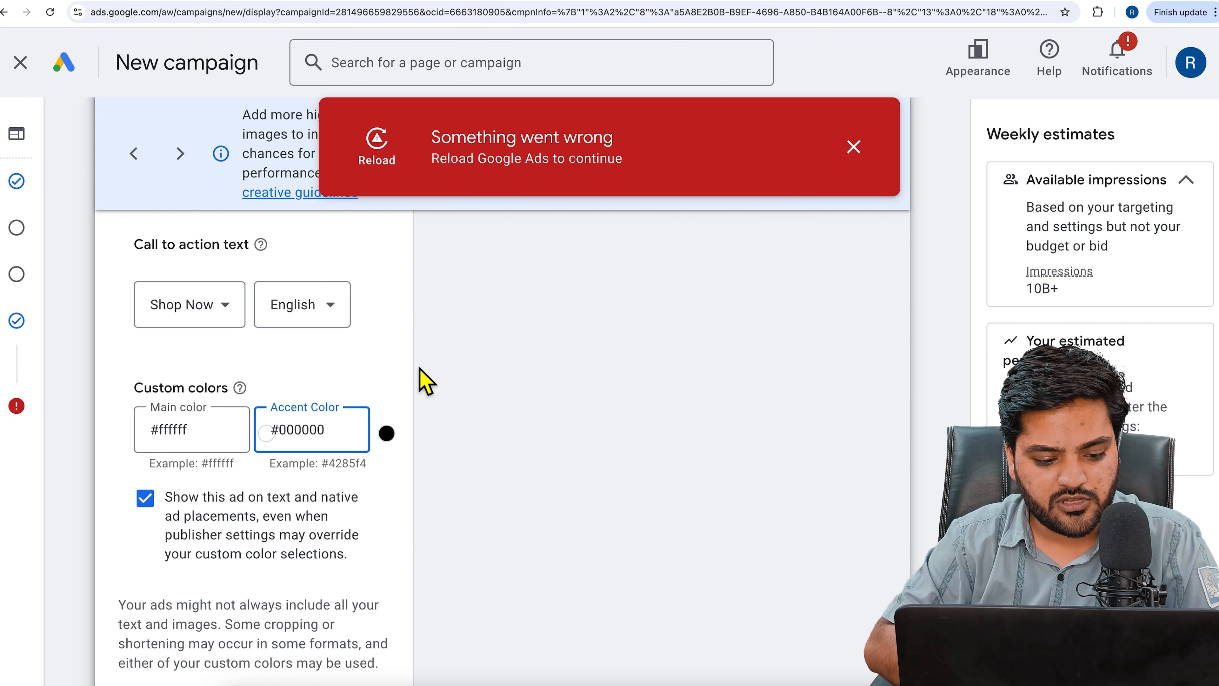
pyautogui.click(398, 372)
pyautogui.click(859, 146)
# Check how the ad looks in the Gmail preview, then return to the Display preview
pyautogui.scroll(20, 871, 336)
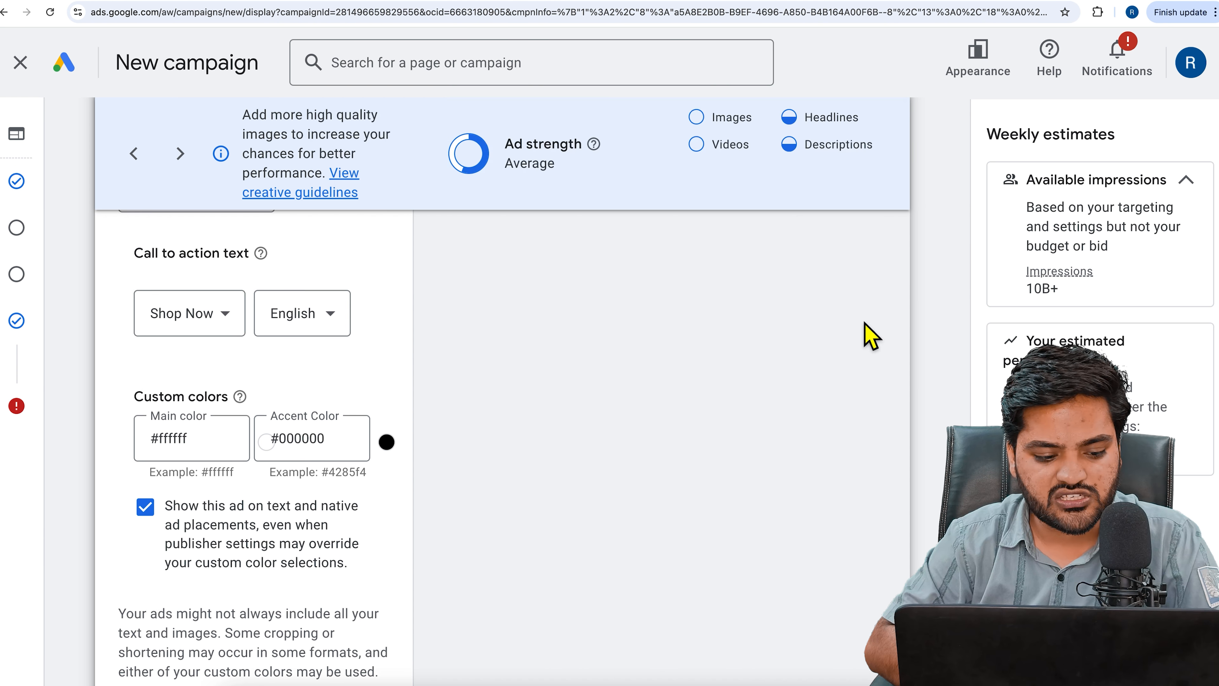
pyautogui.scroll(10, 871, 336)
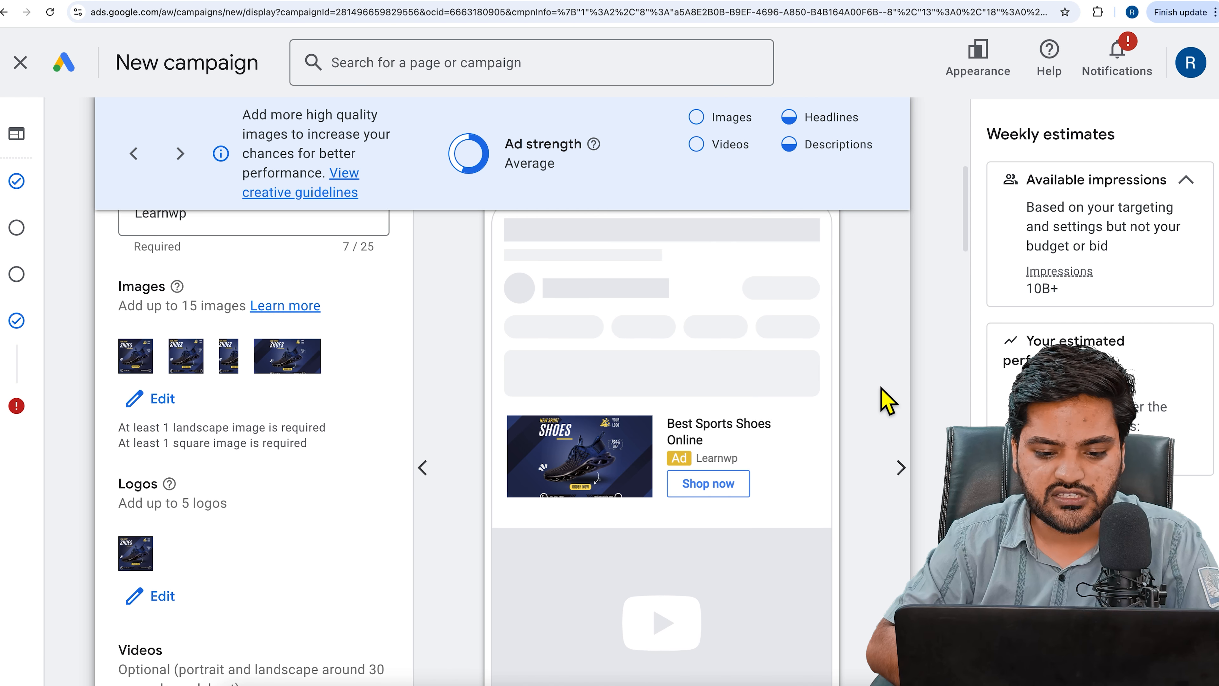
pyautogui.scroll(5, 886, 401)
pyautogui.click(656, 363)
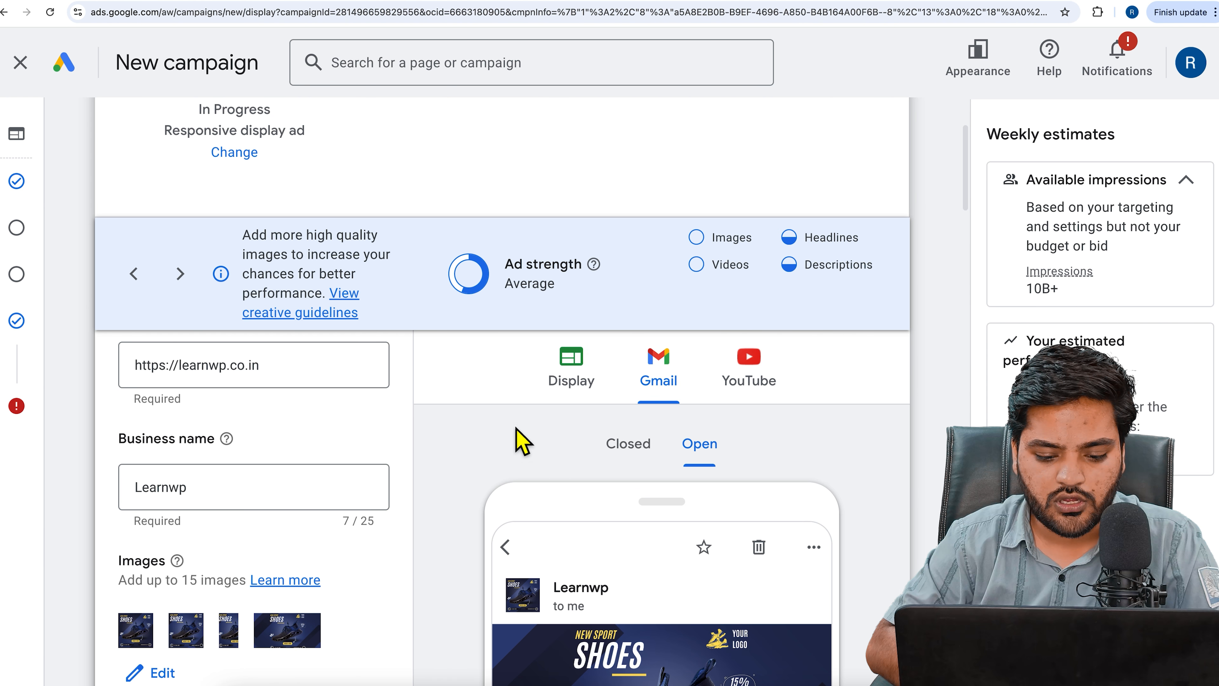
pyautogui.scroll(-8, 559, 425)
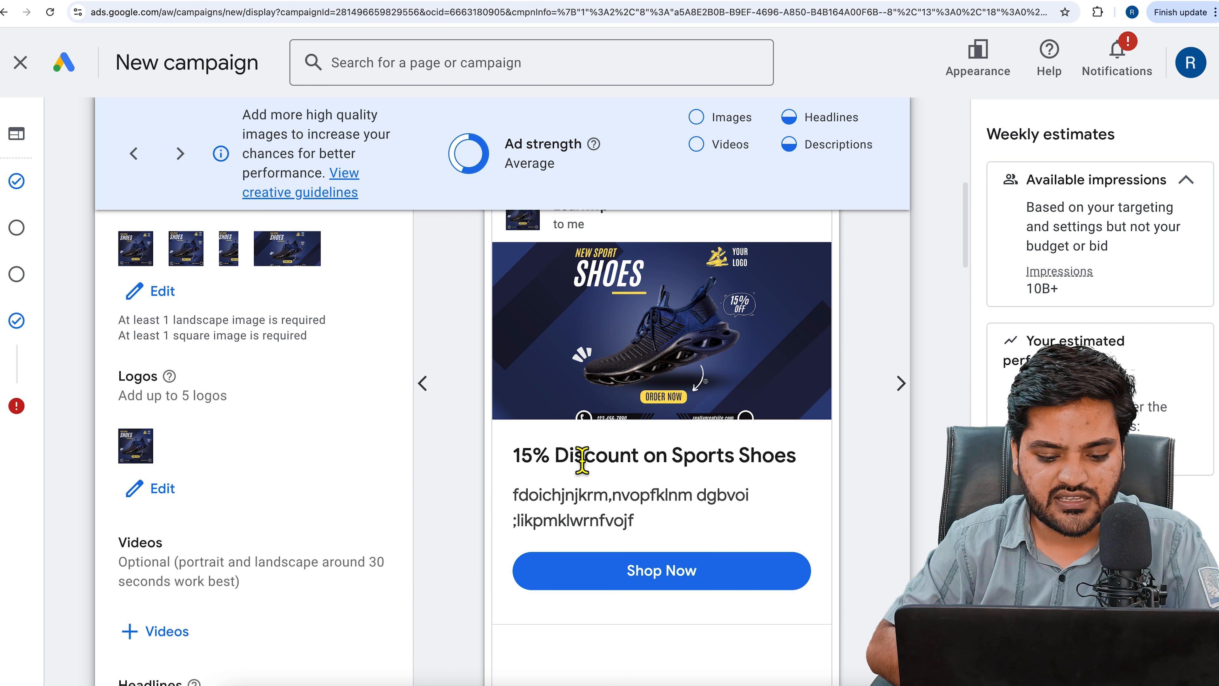
pyautogui.scroll(7, 581, 460)
pyautogui.scroll(2, 615, 259)
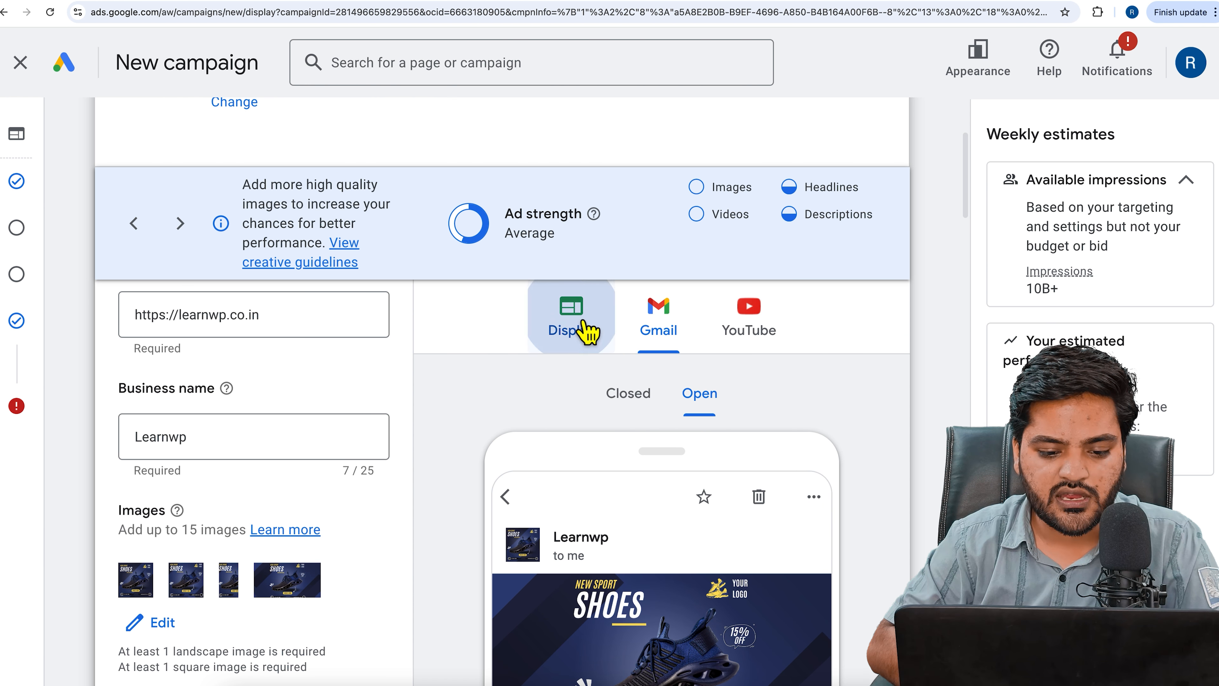
pyautogui.click(586, 330)
# Try the option to use a different final URL for mobile, and turn it off again
pyautogui.scroll(-20, 336, 418)
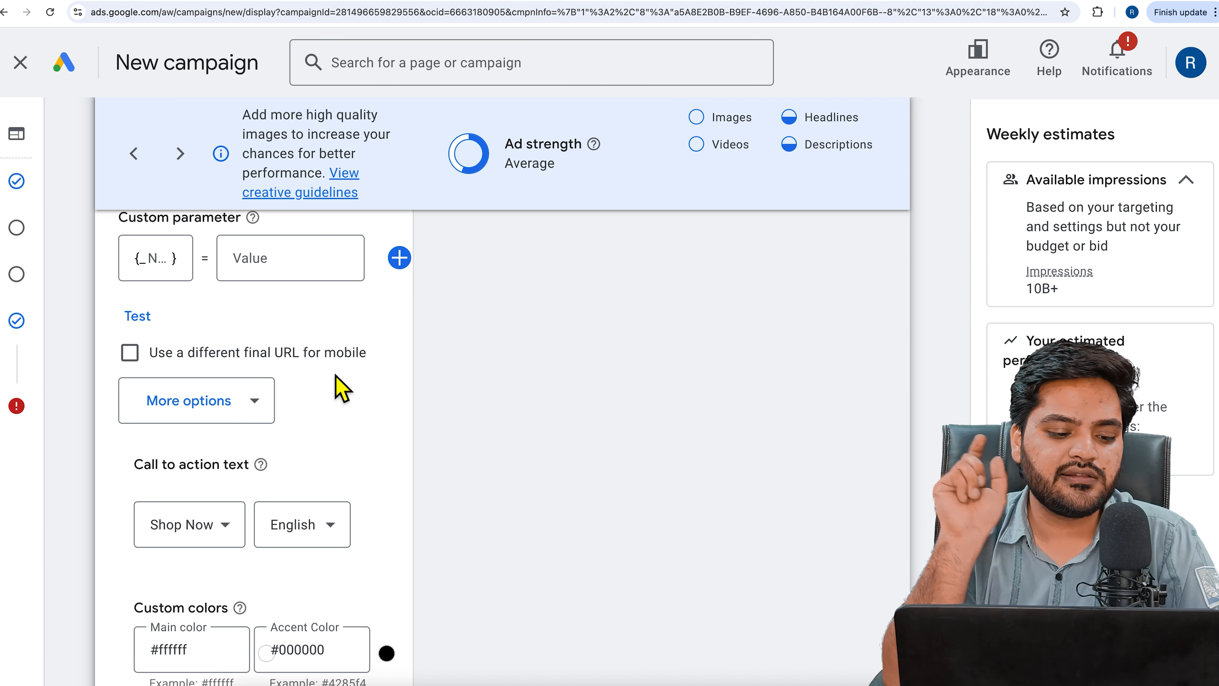
pyautogui.click(295, 366)
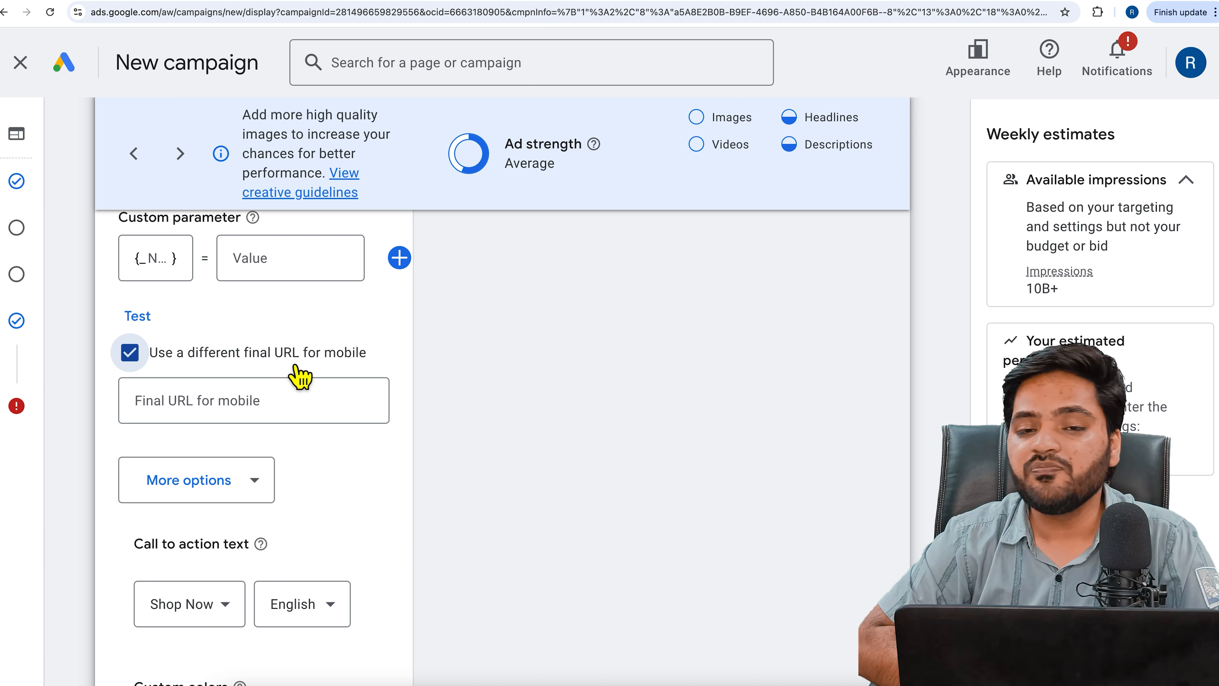
pyautogui.click(294, 366)
# Review the ad form from the format options and ad strength through the custom colors, and dismiss the error notification
pyautogui.scroll(14, 295, 366)
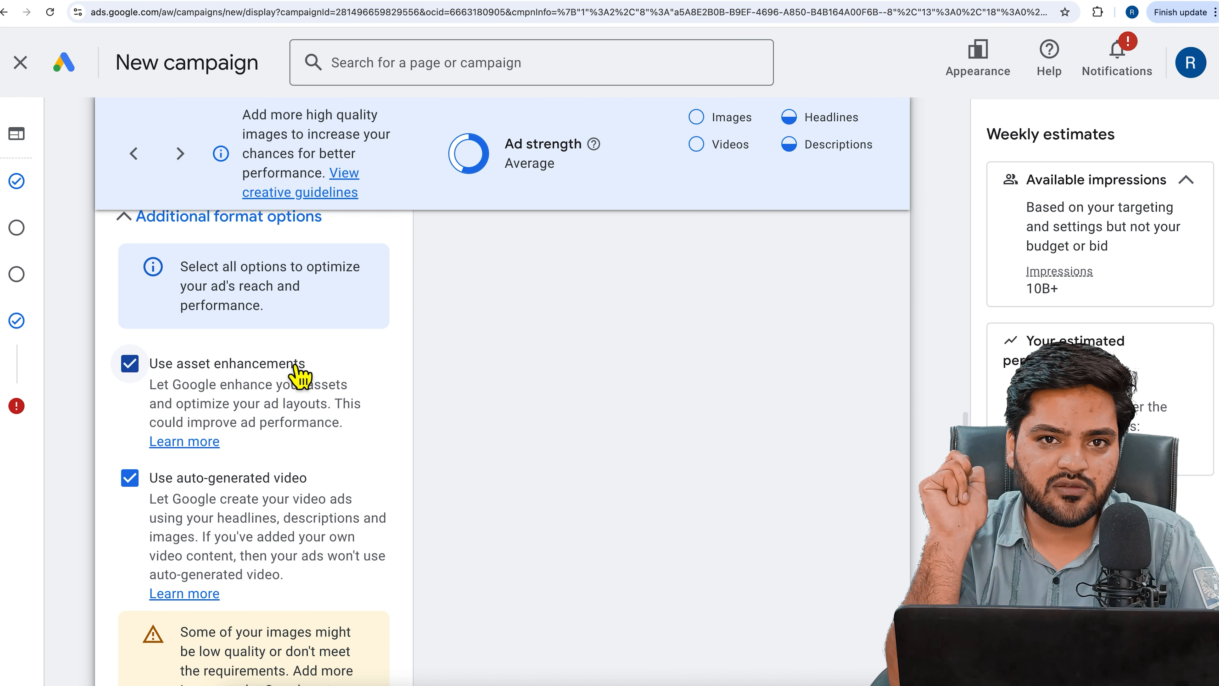
pyautogui.scroll(20, 291, 370)
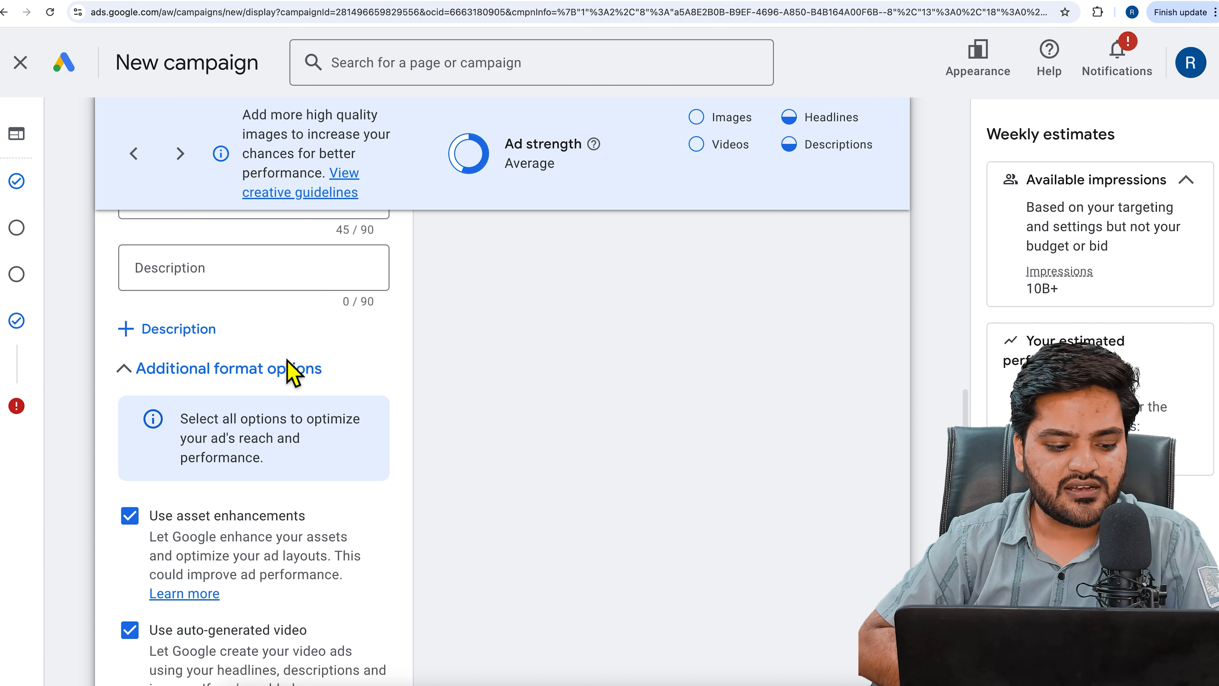
pyautogui.scroll(6, 290, 370)
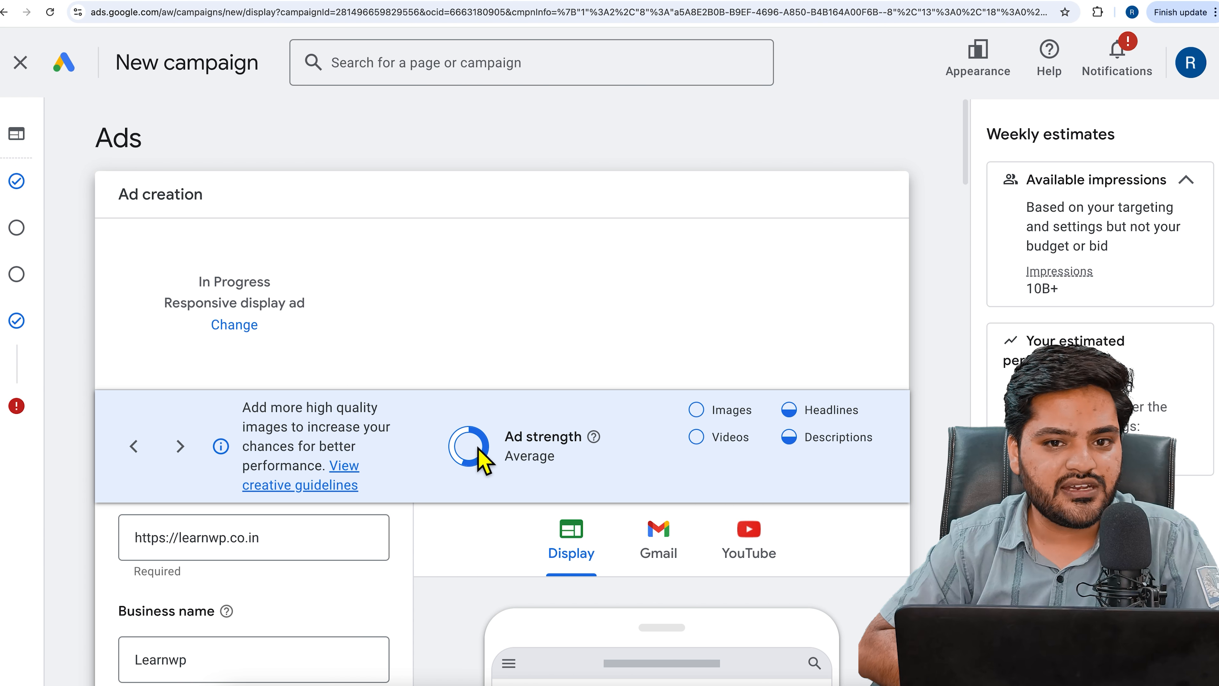
pyautogui.scroll(-7, 563, 531)
pyautogui.scroll(-15, 552, 521)
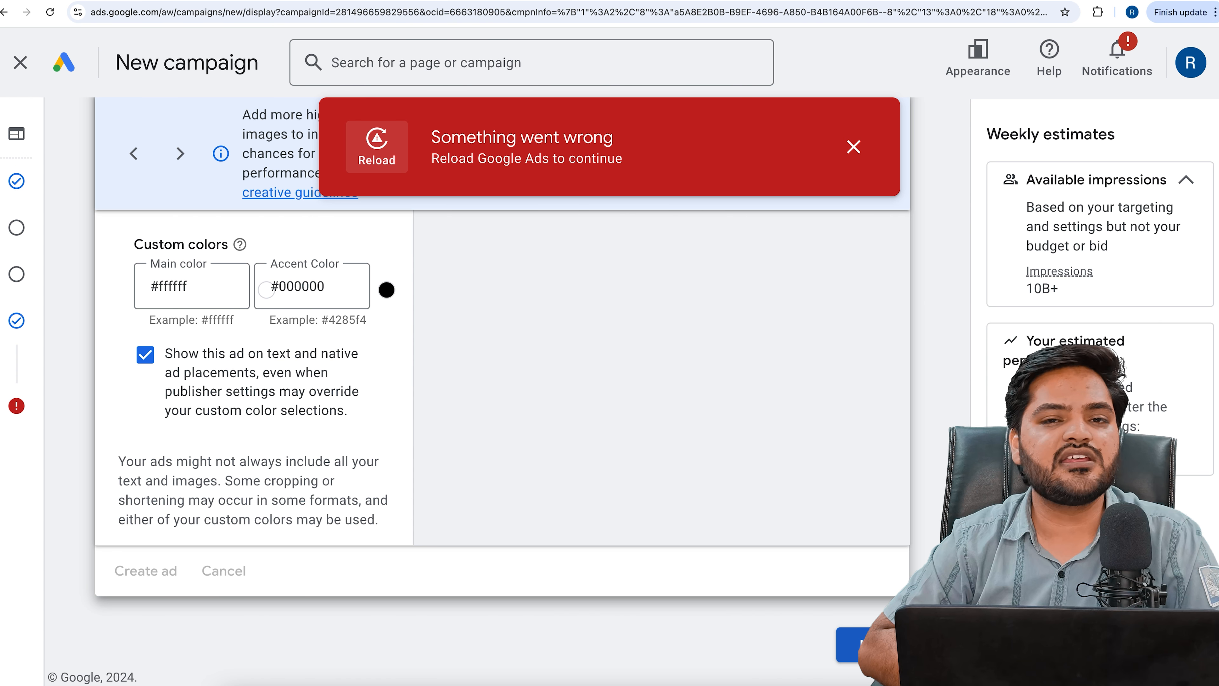
pyautogui.click(854, 148)
# Read the image quality warning under auto-generated video, and recheck the ad strength above the form
pyautogui.scroll(4, 308, 313)
pyautogui.scroll(12, 308, 346)
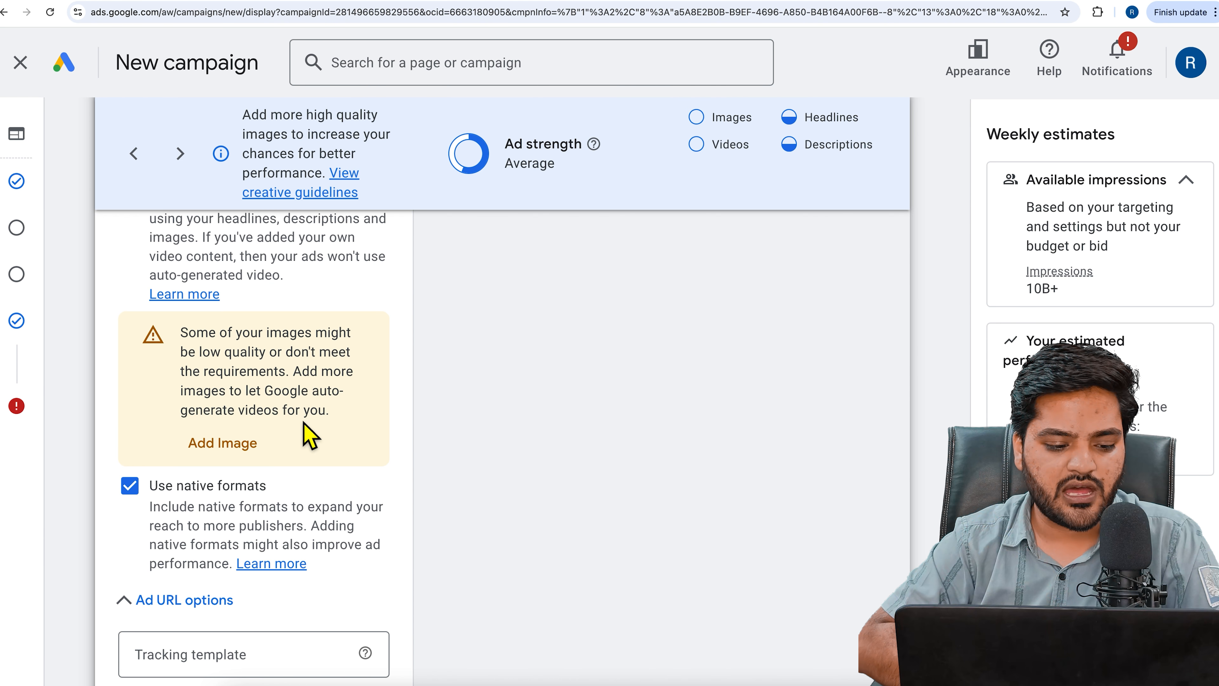
pyautogui.moveTo(188, 332); pyautogui.dragTo(339, 413)
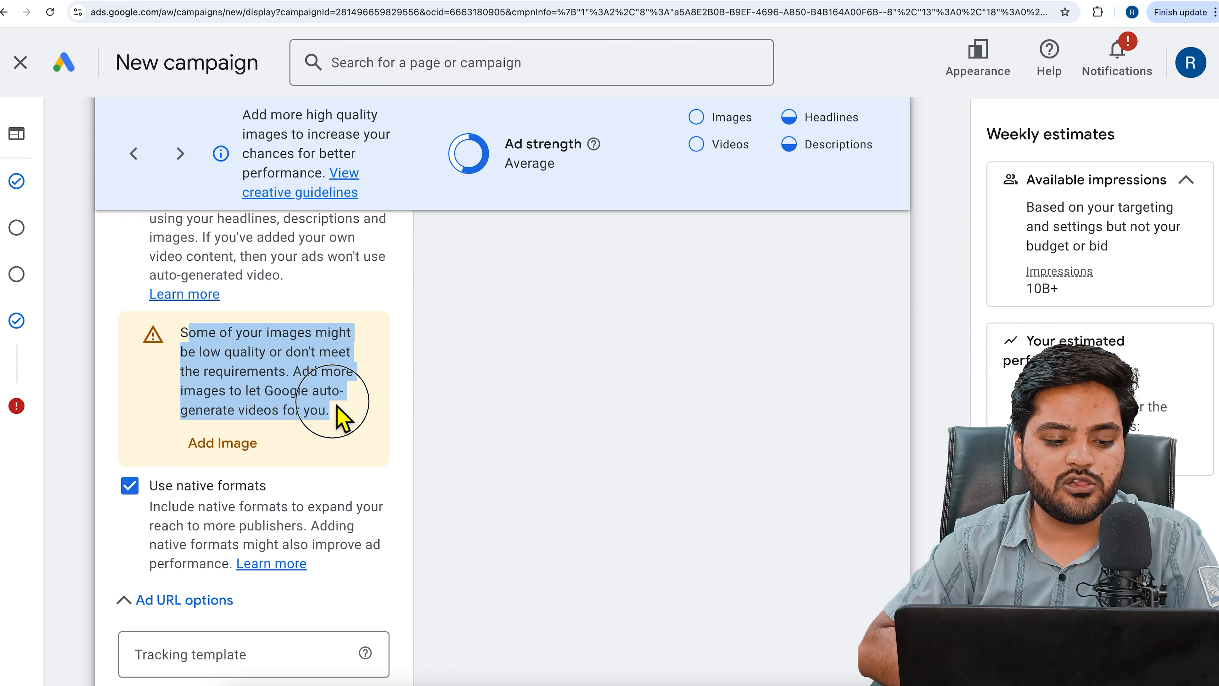
pyautogui.click(337, 408)
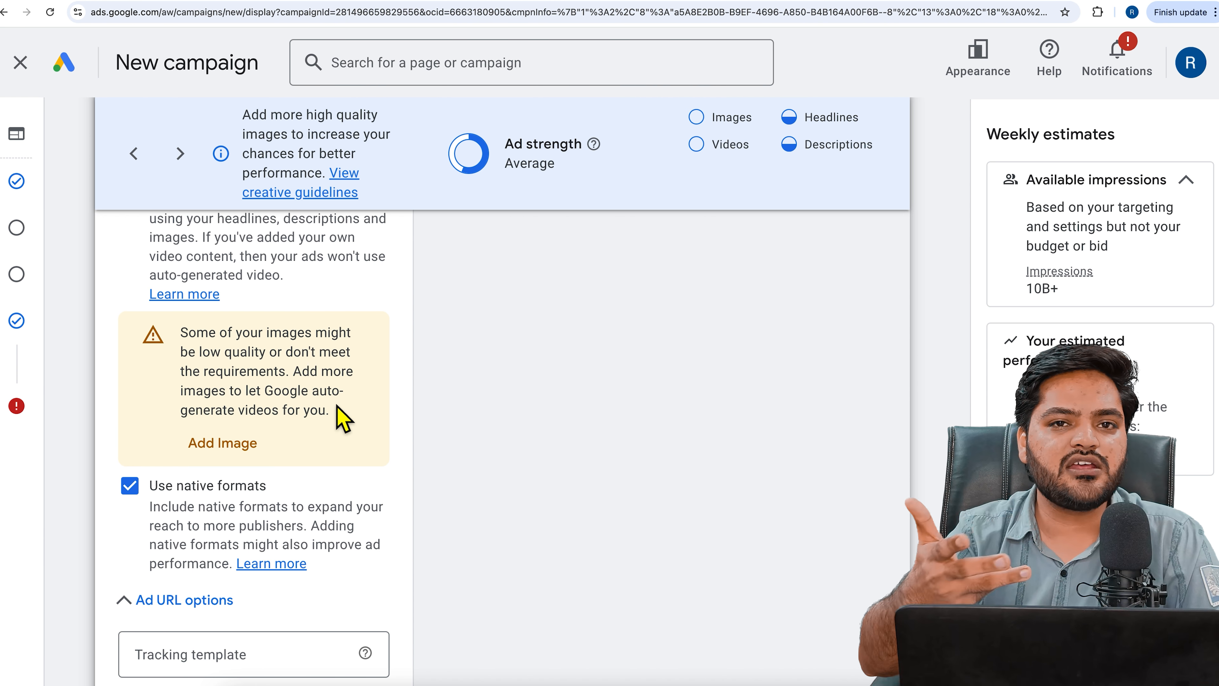
pyautogui.scroll(15, 340, 418)
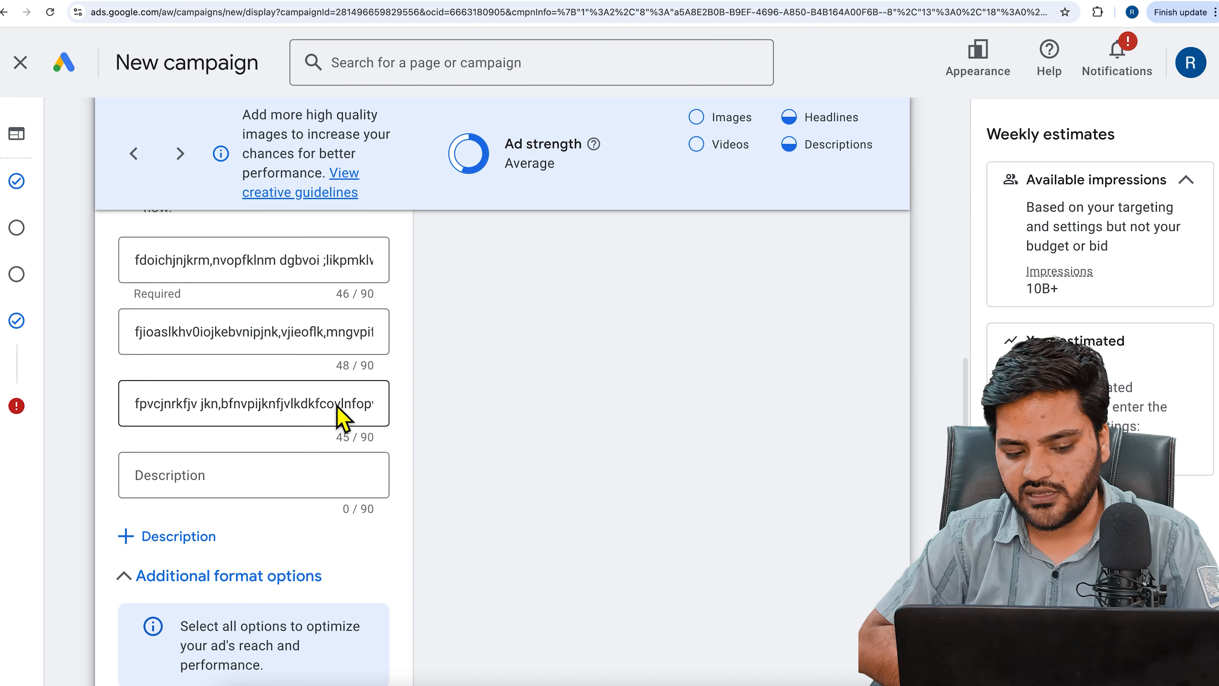
pyautogui.scroll(8, 352, 375)
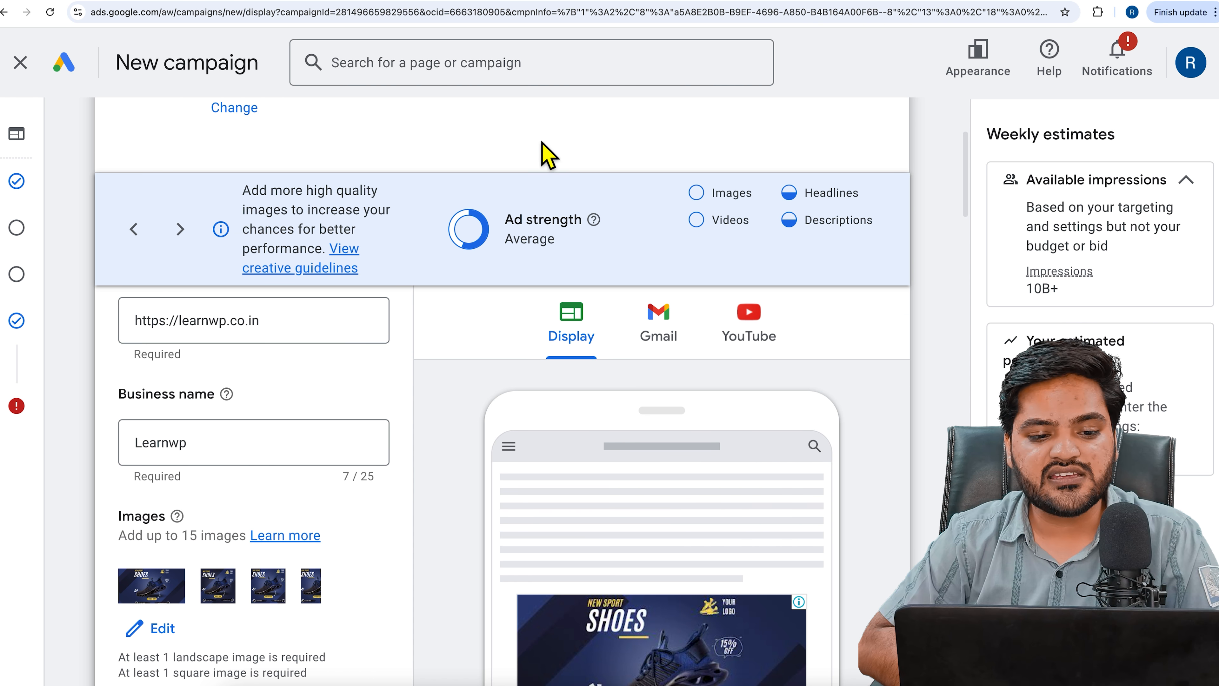
# Search Google for "canva" in a new browser tab
pyautogui.click(532, 3)
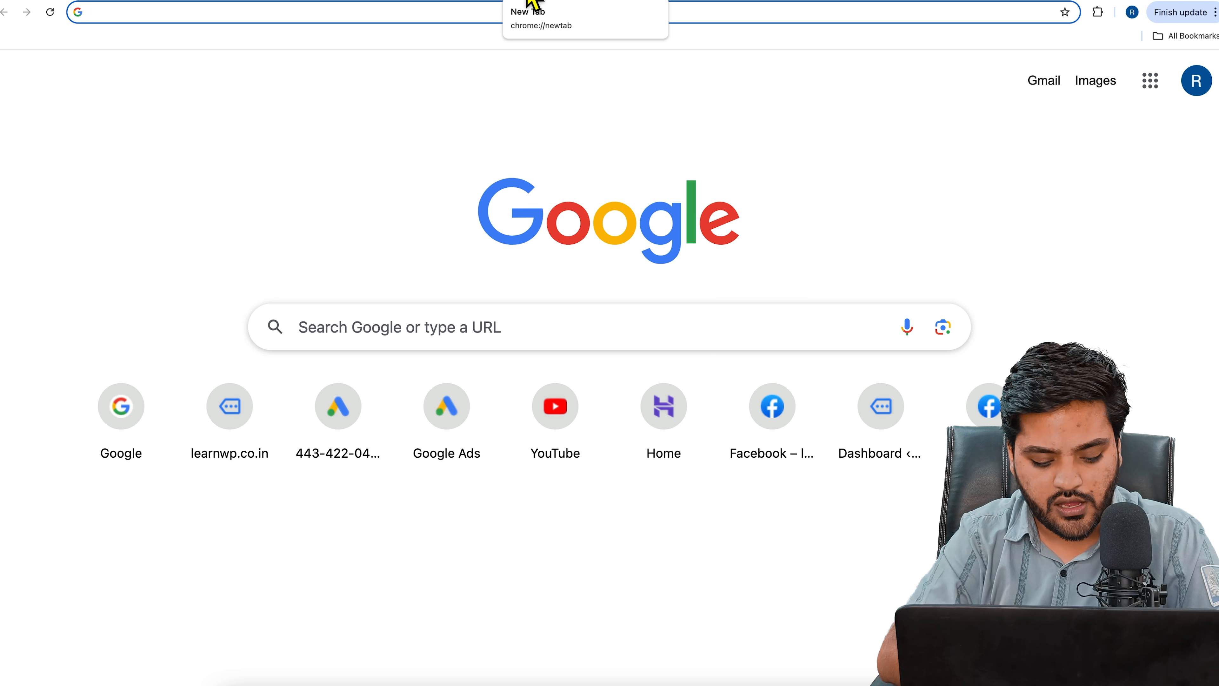
pyautogui.write('canva')
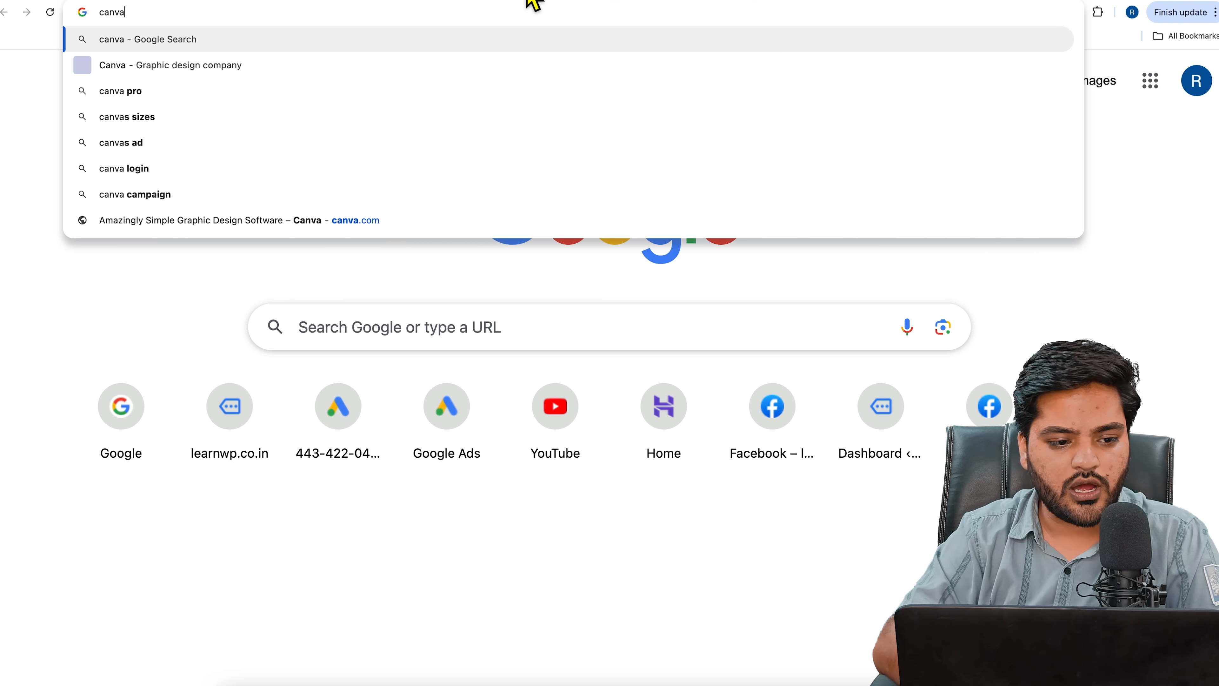
pyautogui.press('Return')
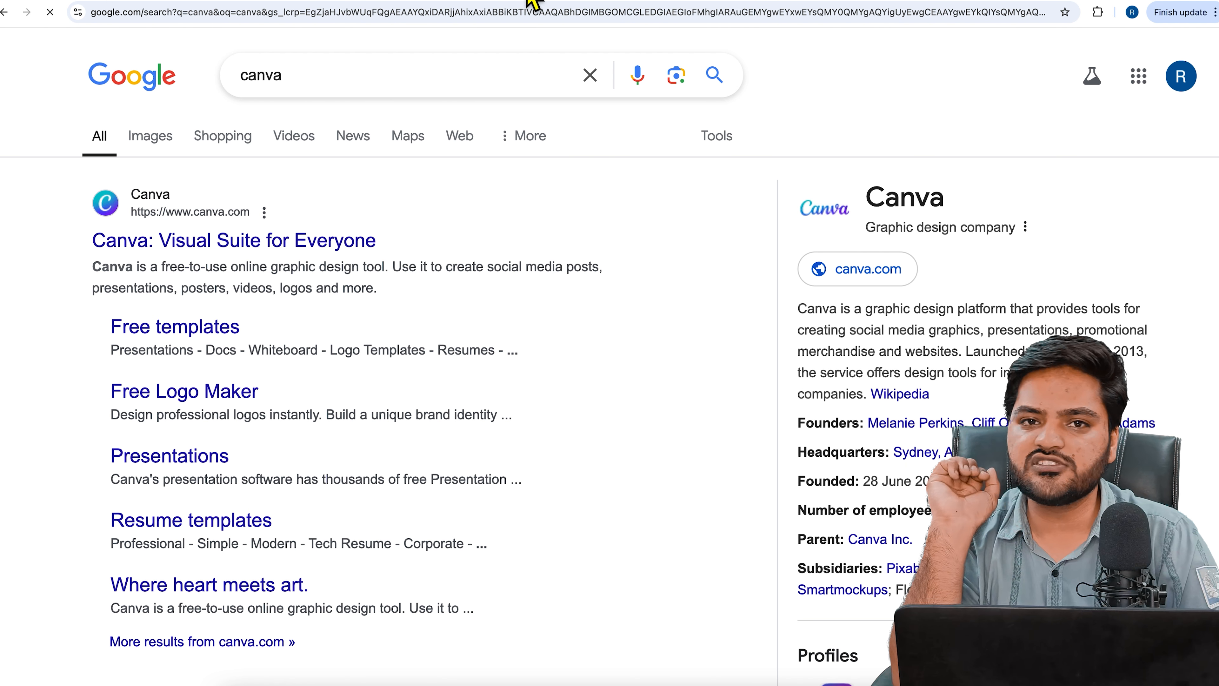